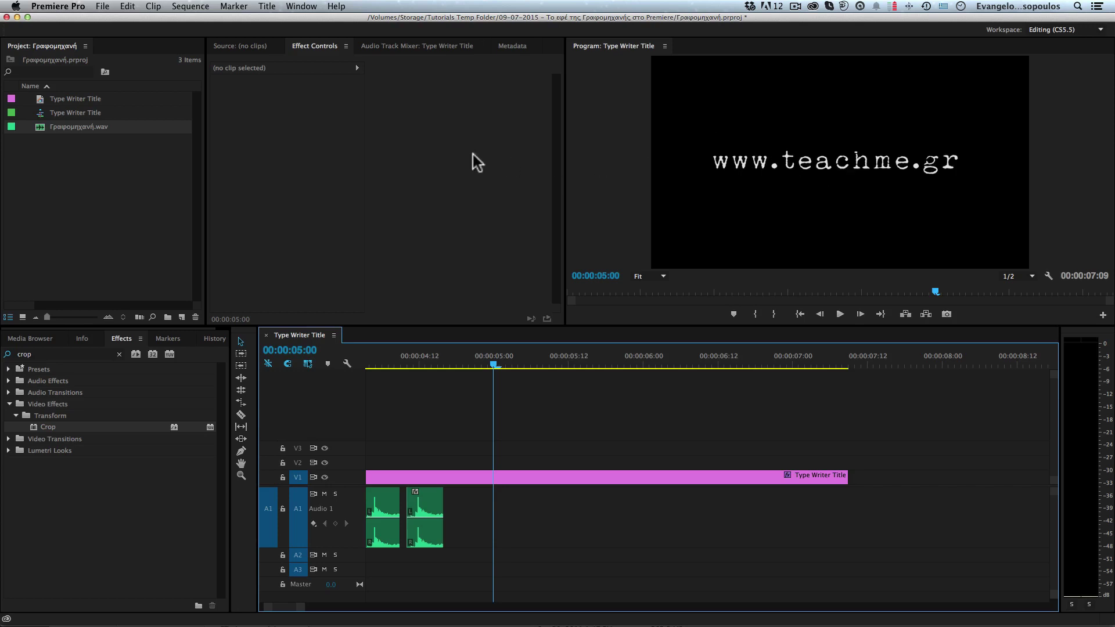
Switch to Chrome and play the Typewriter.wav sound preview on the Freesound page several times
key("super+Tab")
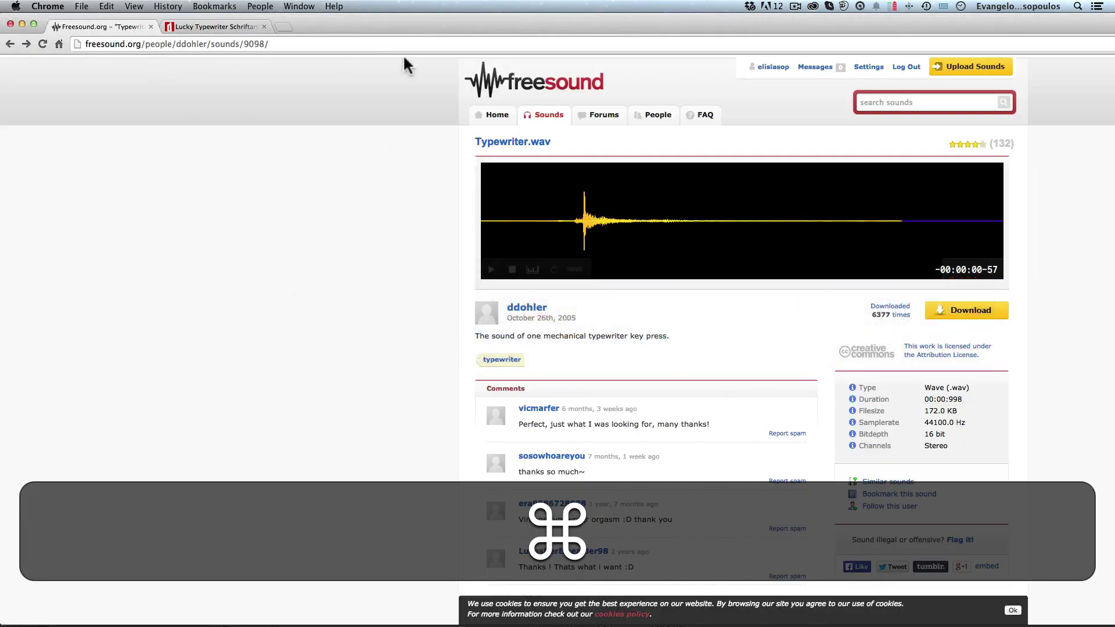
left_click(491, 270)
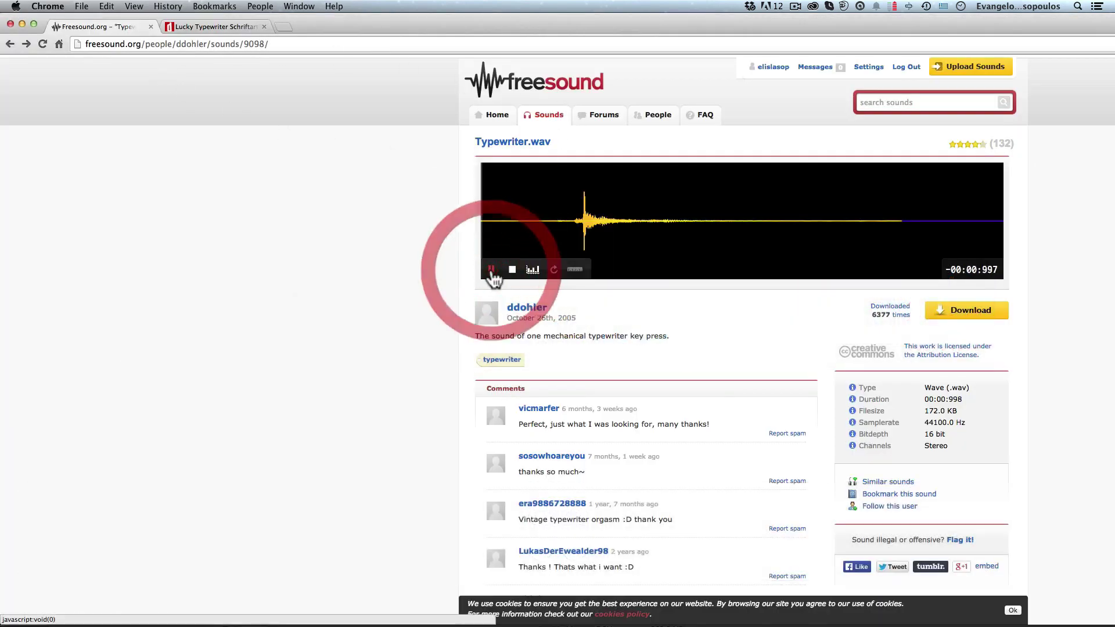
left_click(491, 269)
left_click(492, 269)
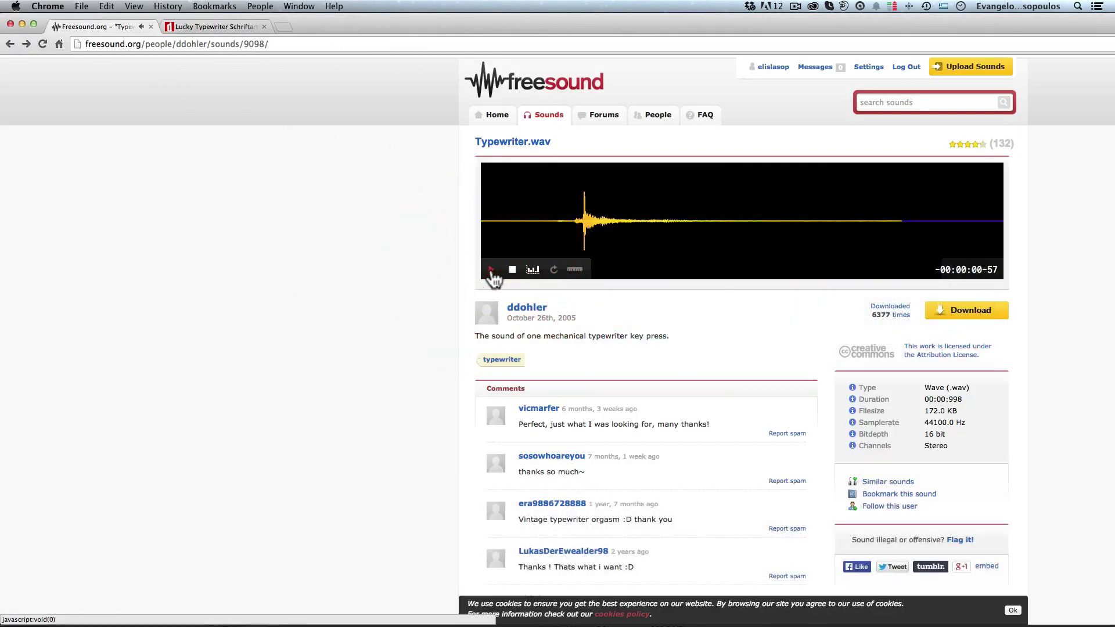
left_click(491, 270)
View the Lucky Typewriter font page on dafont.com, then return to the Freesound page
left_click(211, 23)
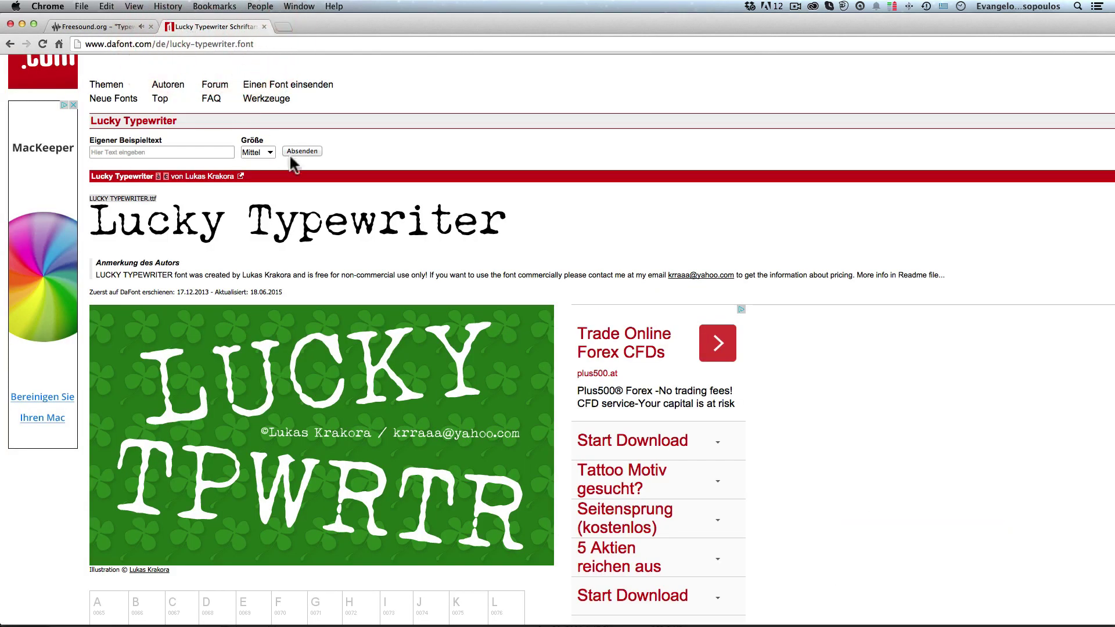
scroll(171, 119, "up", 2)
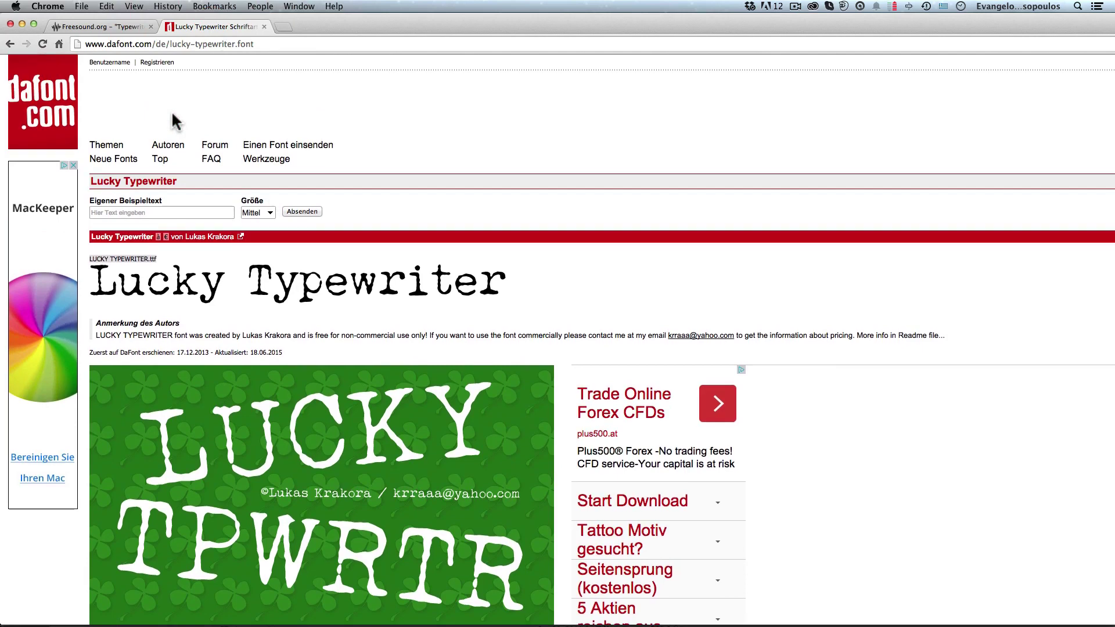
left_click(102, 25)
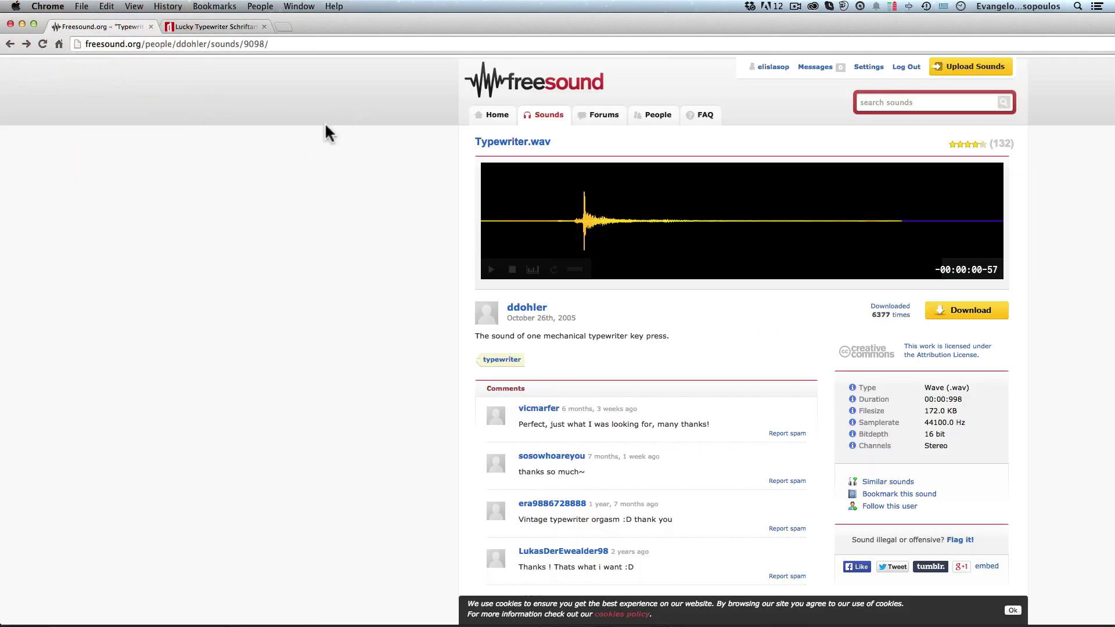
Switch back to Premiere Pro, raise the system volume and play the Type Writer Title sequence from its start
key("super+Tab")
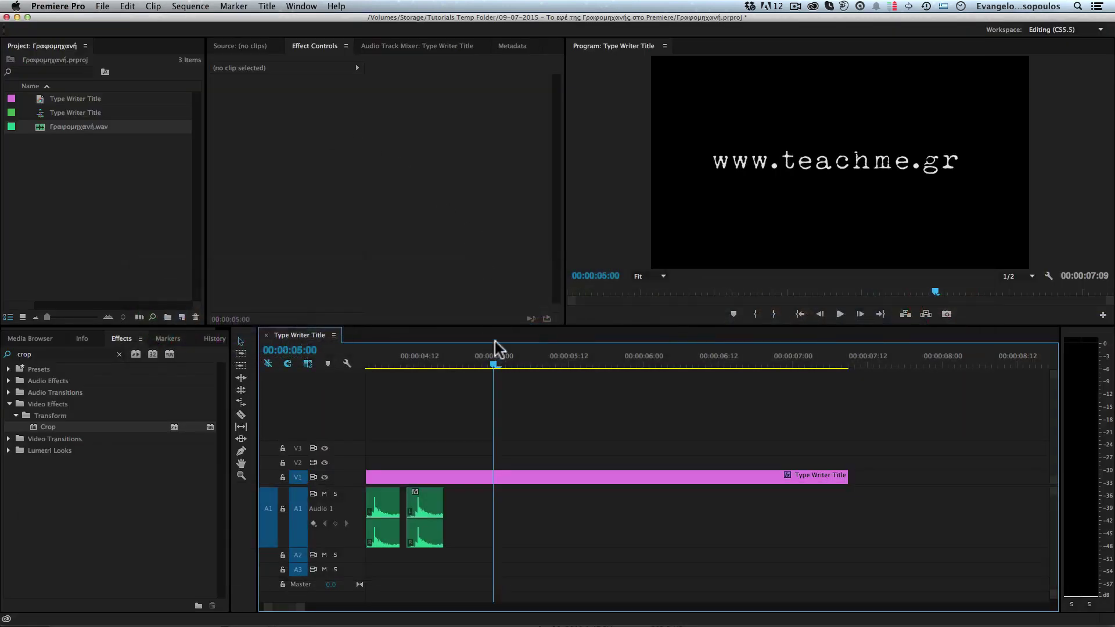
key("Home")
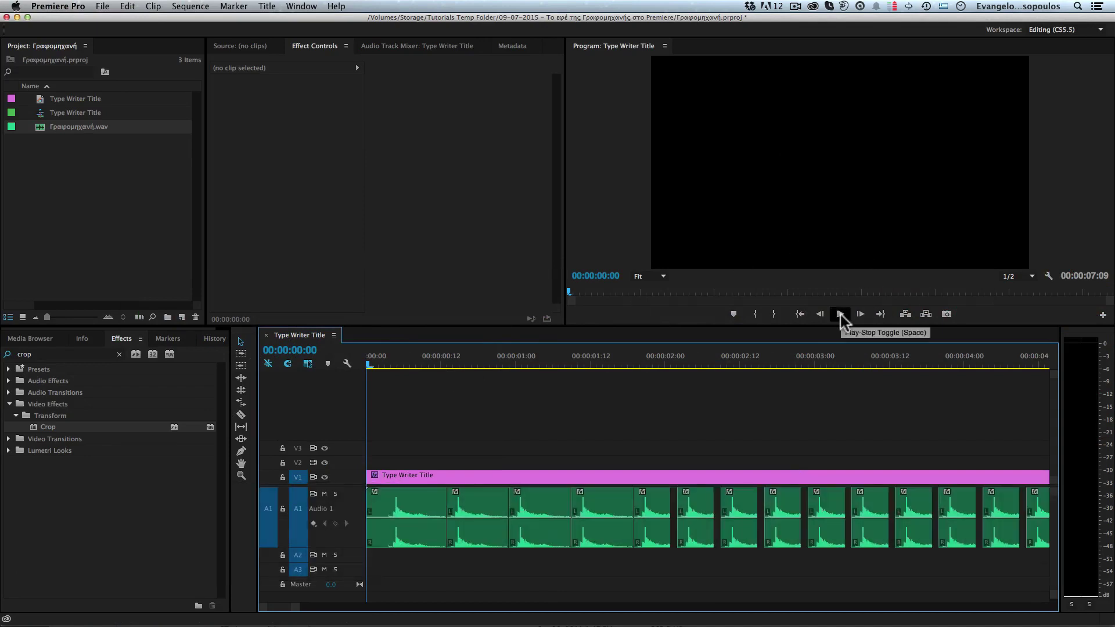
key("XF86AudioRaiseVolume")
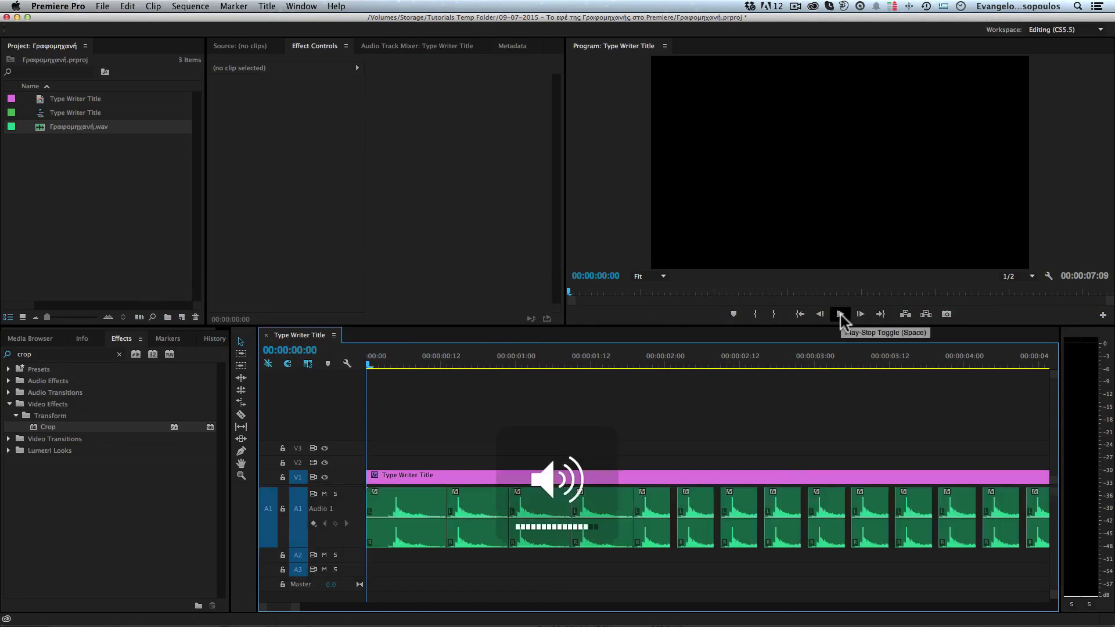
left_click(840, 314)
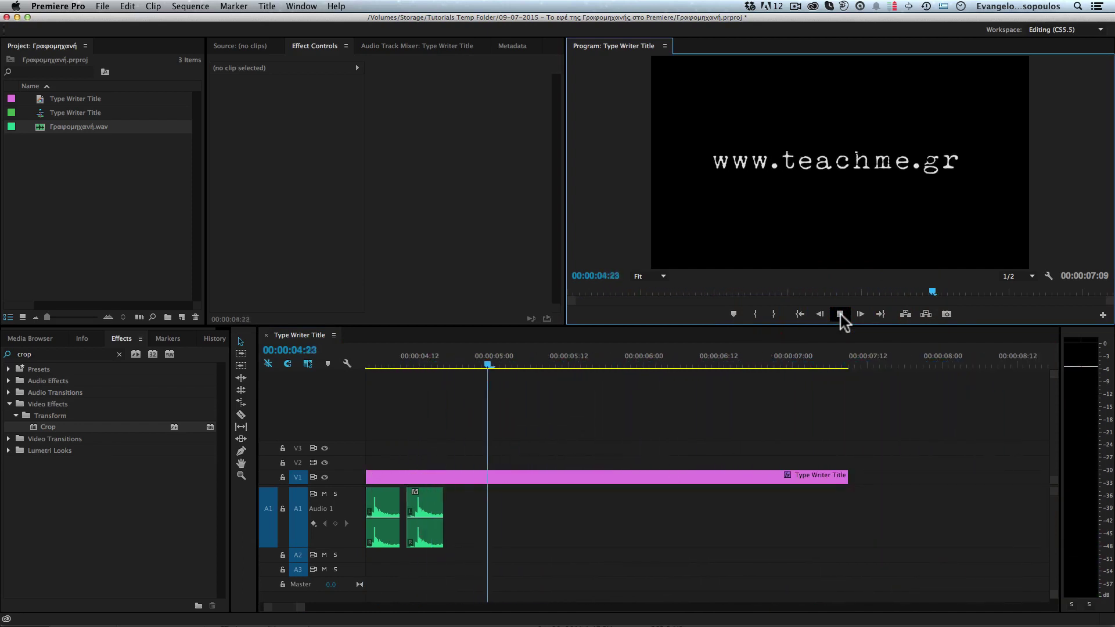
left_click(841, 314)
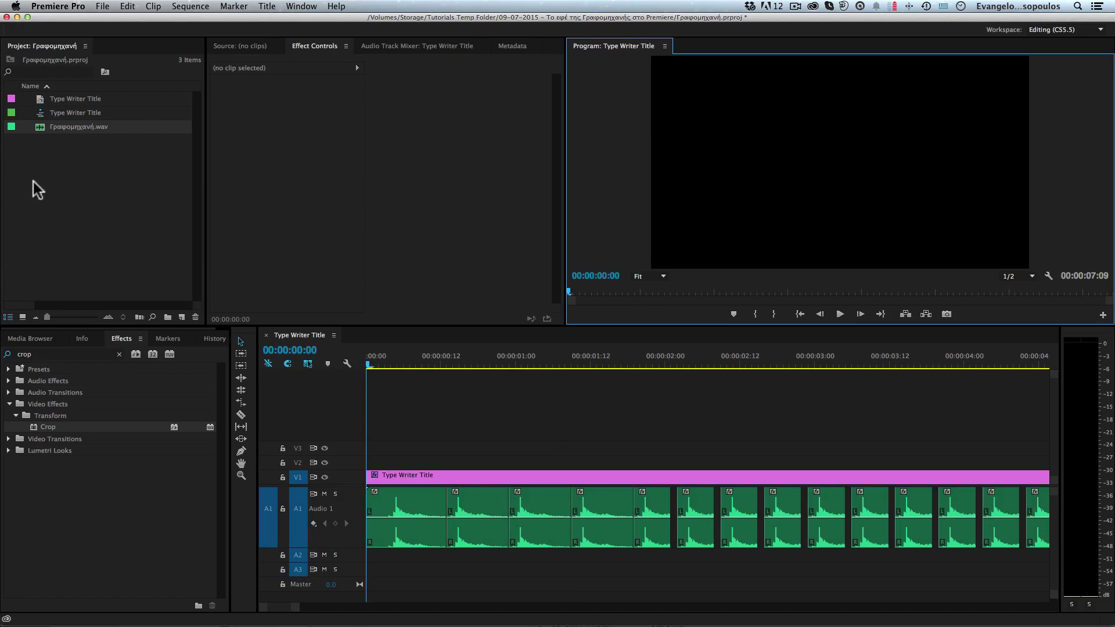
Start a new title with a width of 1920 and a height of 1078
left_click(181, 317)
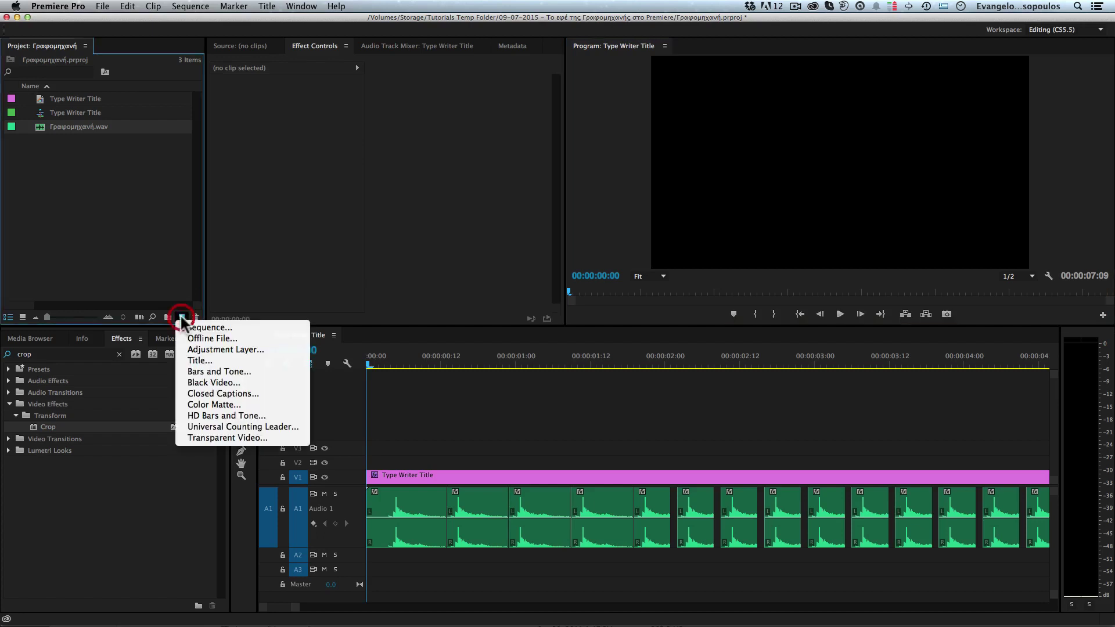
left_click(232, 360)
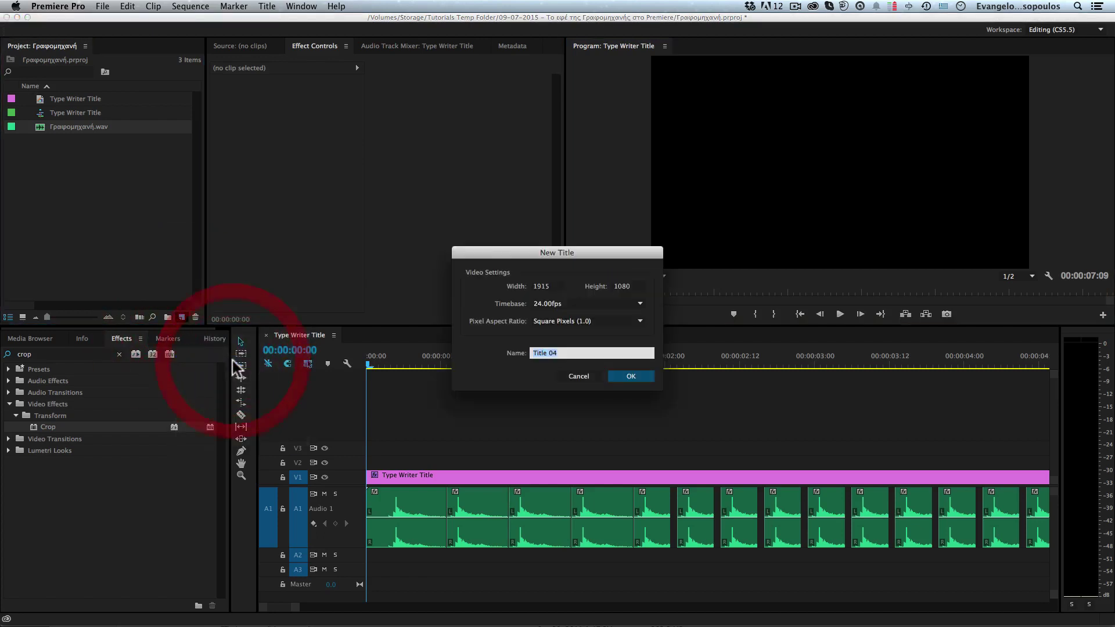
left_click(552, 286)
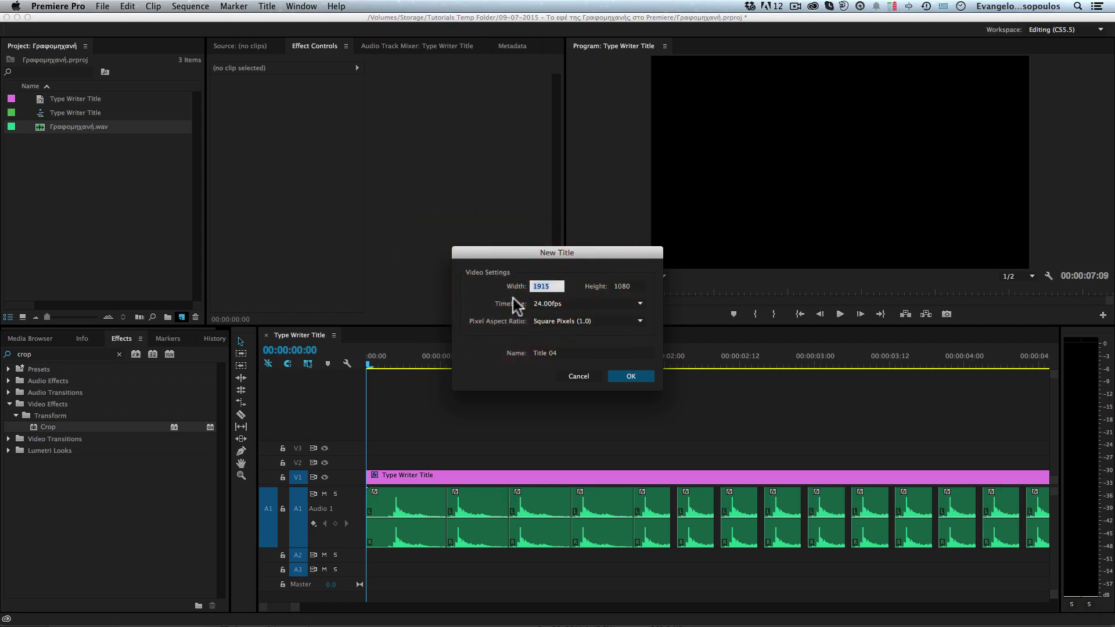
type("1920")
left_click_drag(629, 288, 621, 267)
Name the new title "Effect Typewriter" and create it
left_click(534, 353)
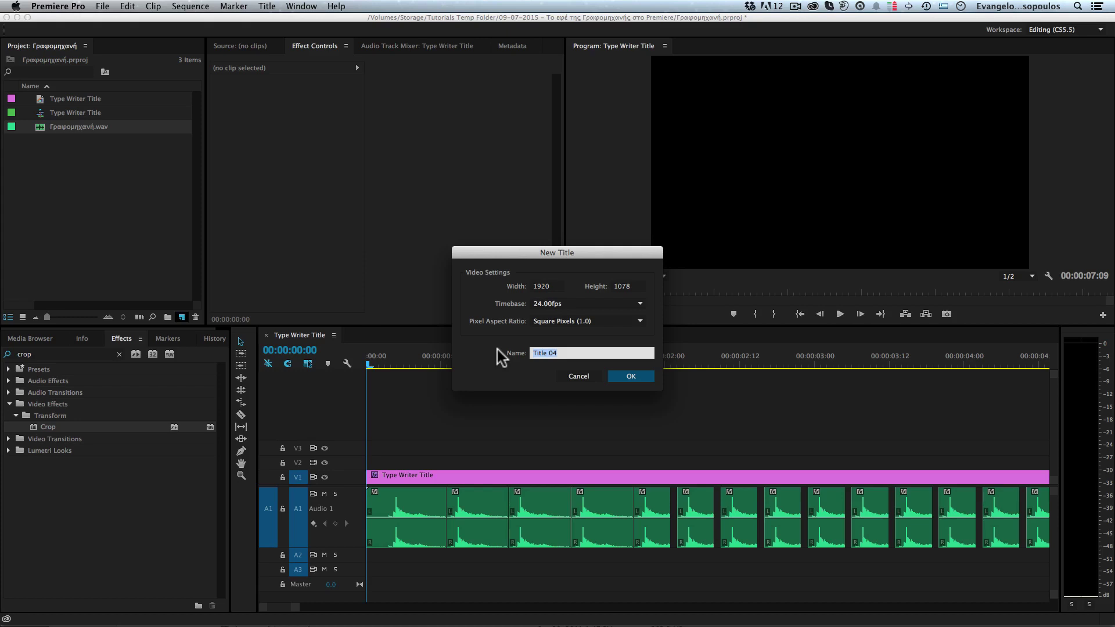
type("Τυ")
key("BackSpace")
key("BackSpace")
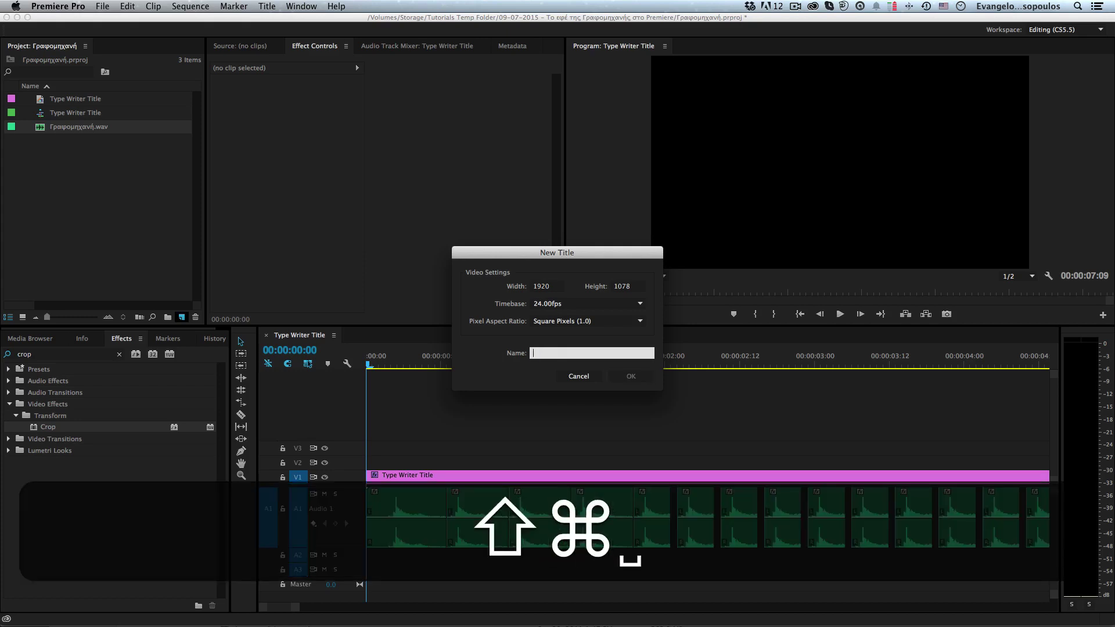
key("shift+super+space")
type("Y")
key("BackSpace")
type("Eff")
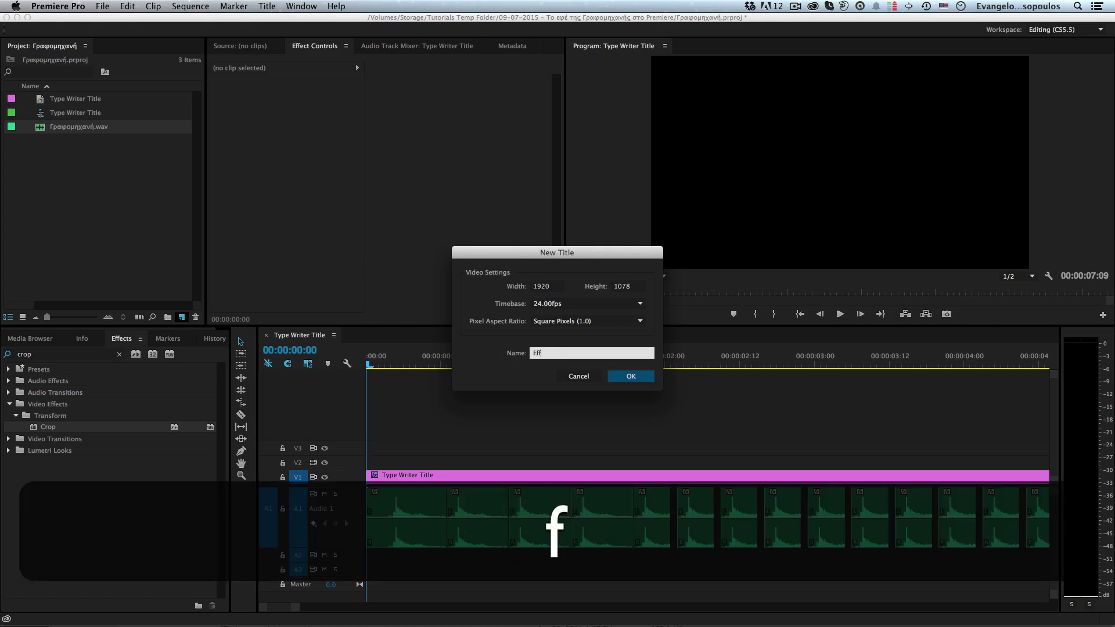
type("ect Typewriter")
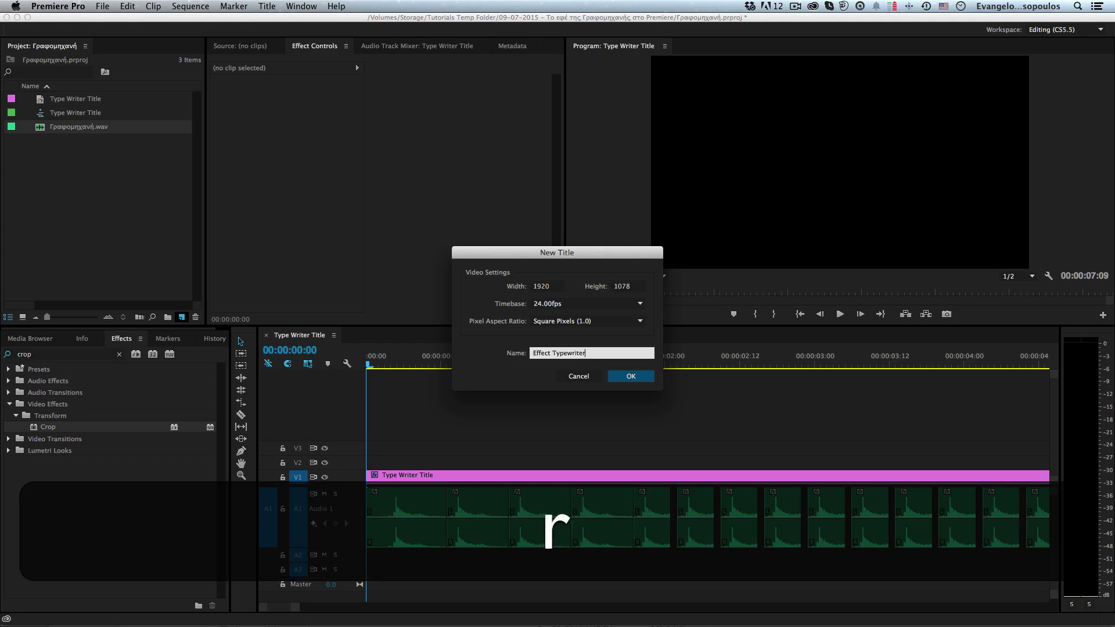
key("Return")
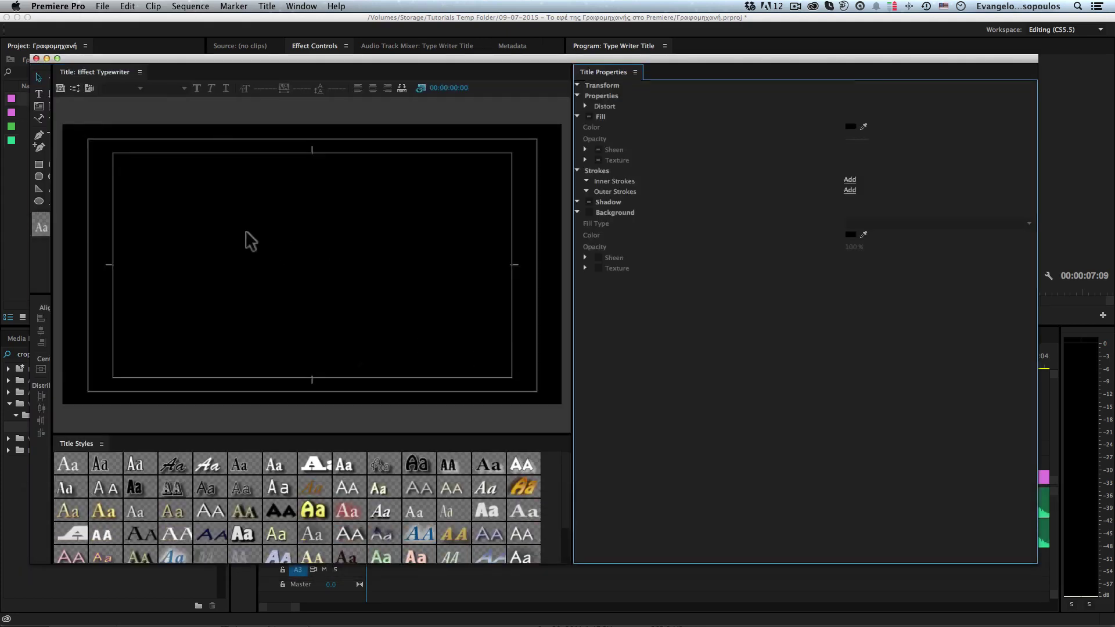
left_click(37, 94)
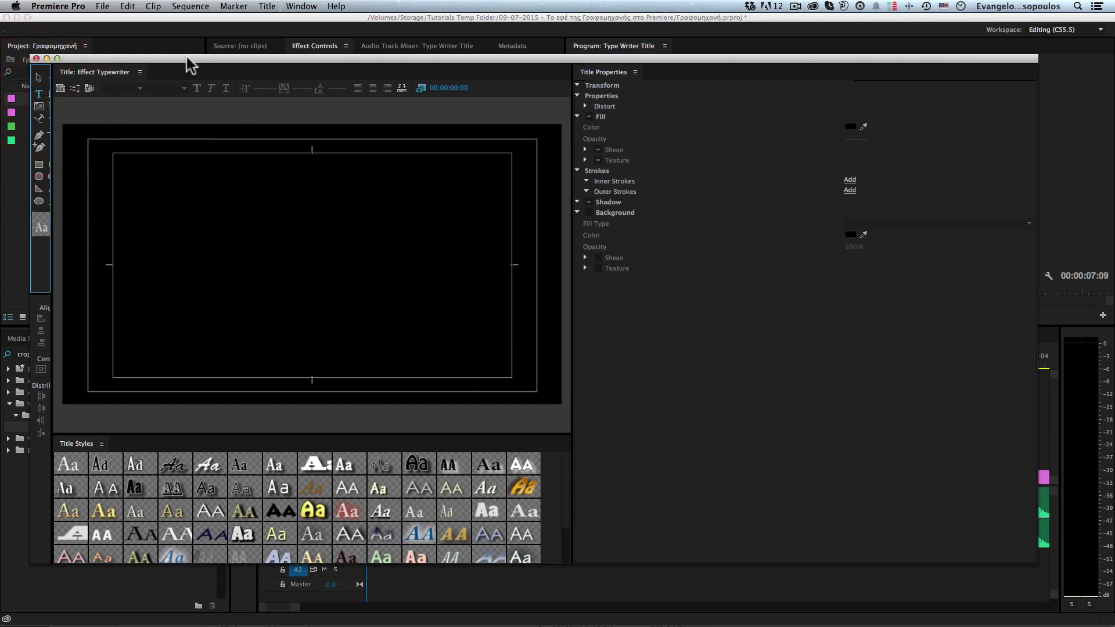
left_click_drag(189, 64, 178, 32)
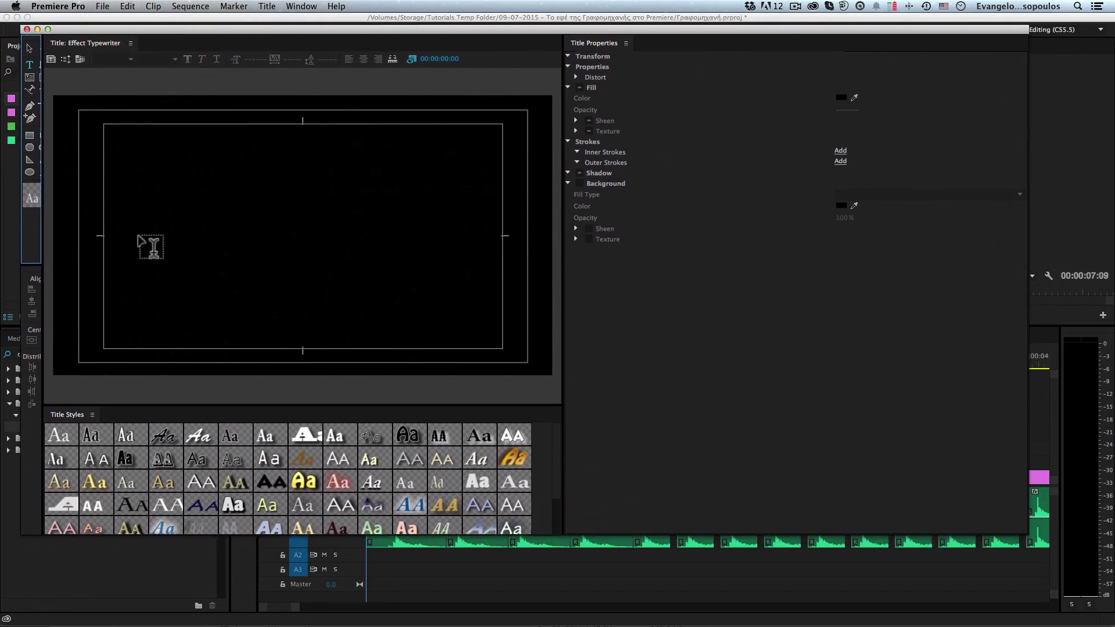
left_click(138, 236)
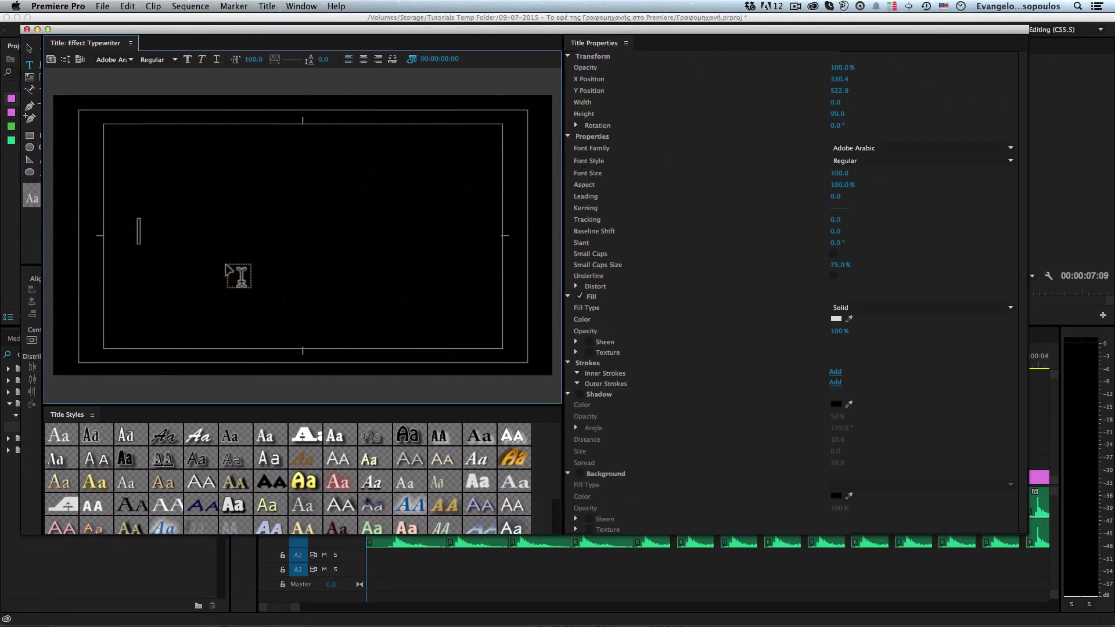
type("ww")
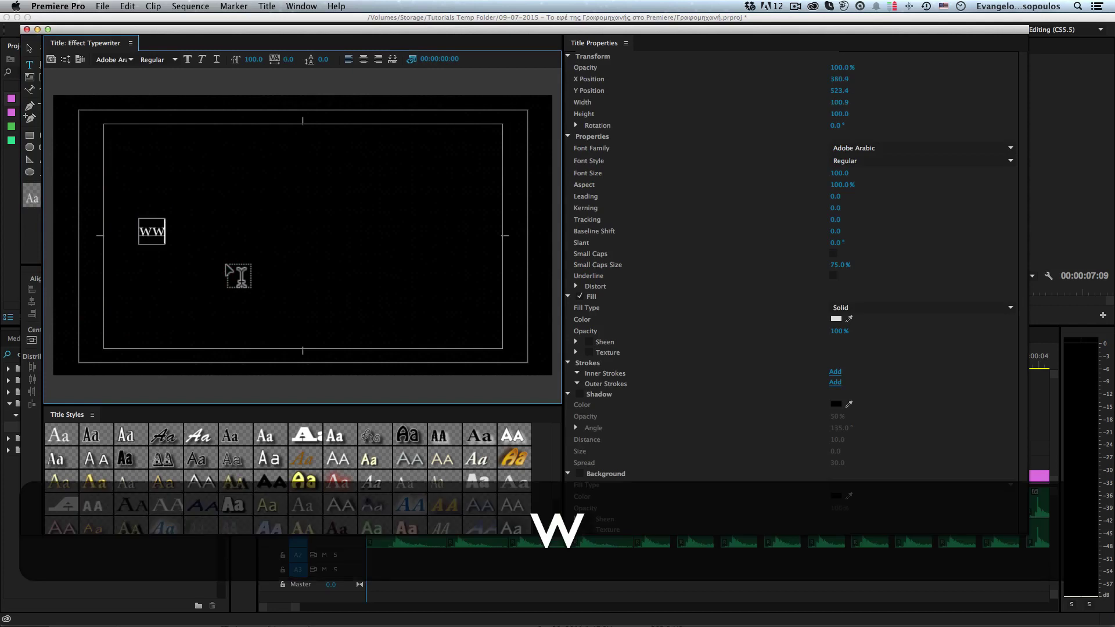
type("w.teachme.gr")
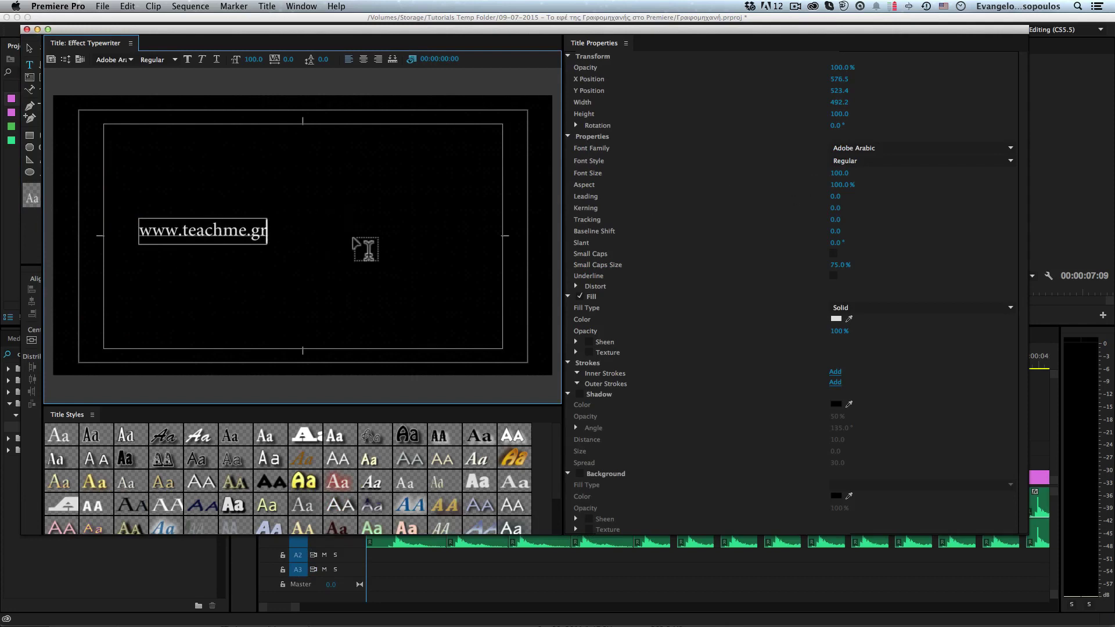
key("super")
key("super+a")
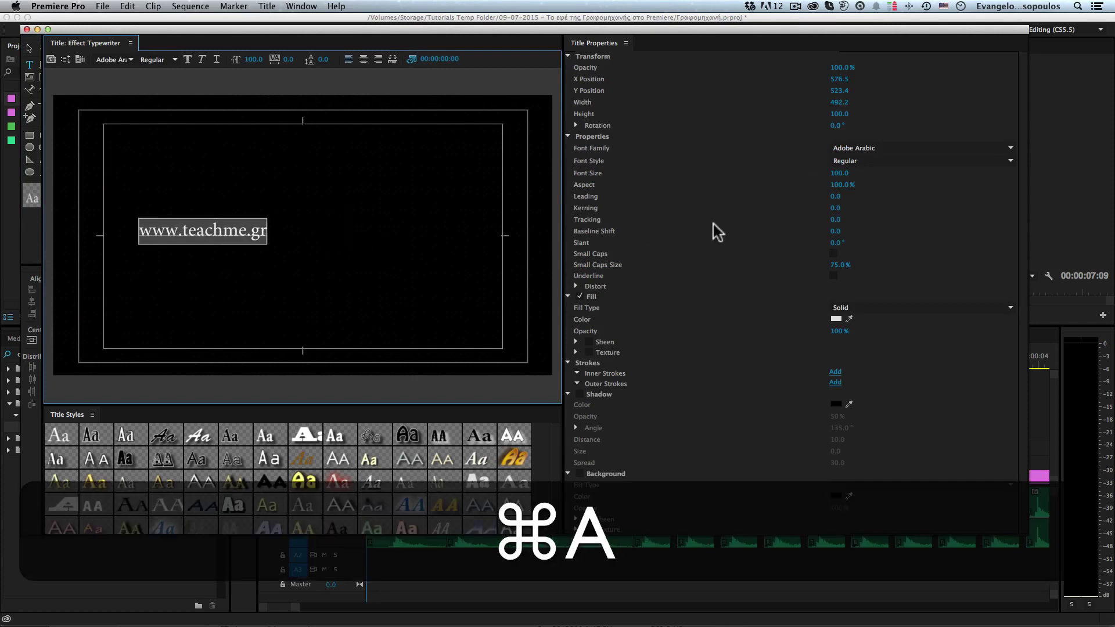
left_click(856, 147)
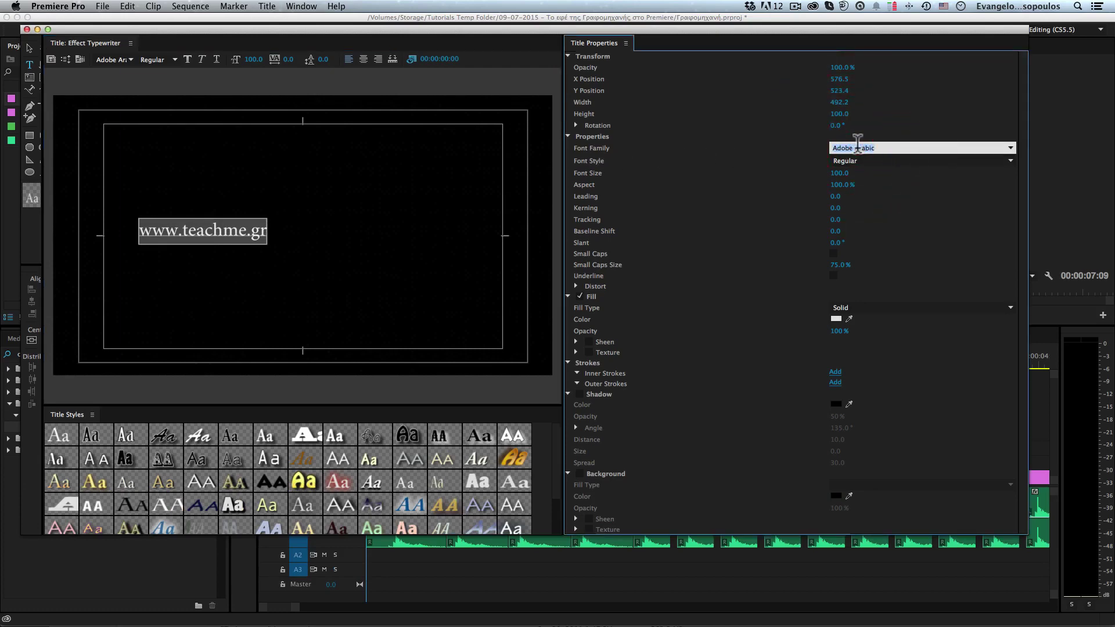
type("lu")
key("Return")
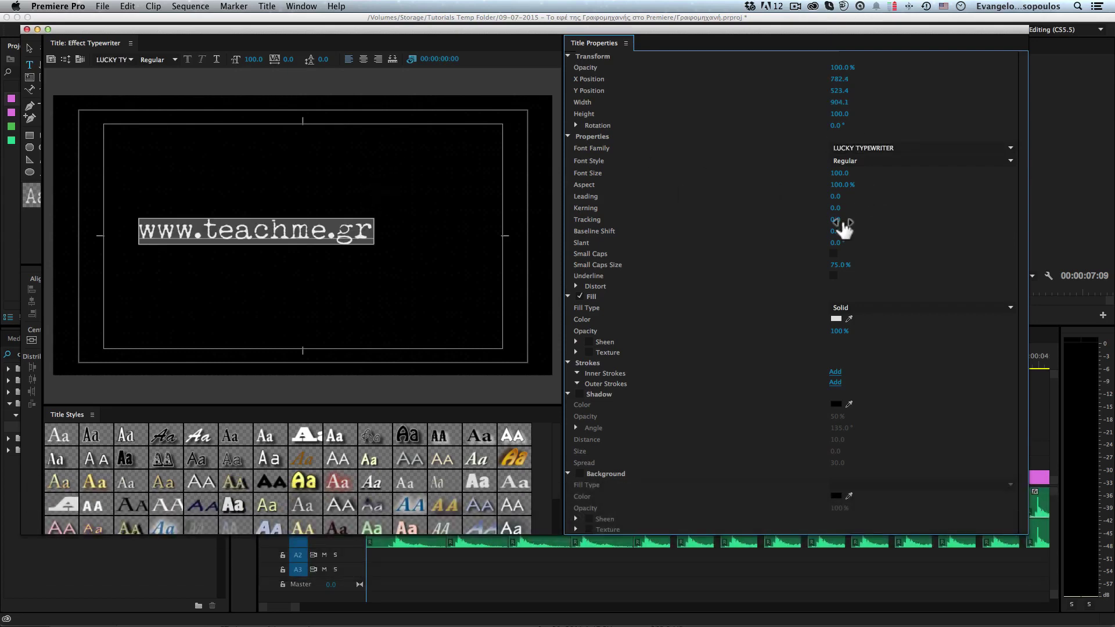
Widen the letter spacing of the title text by setting its tracking to 20
left_click_drag(833, 225, 860, 225)
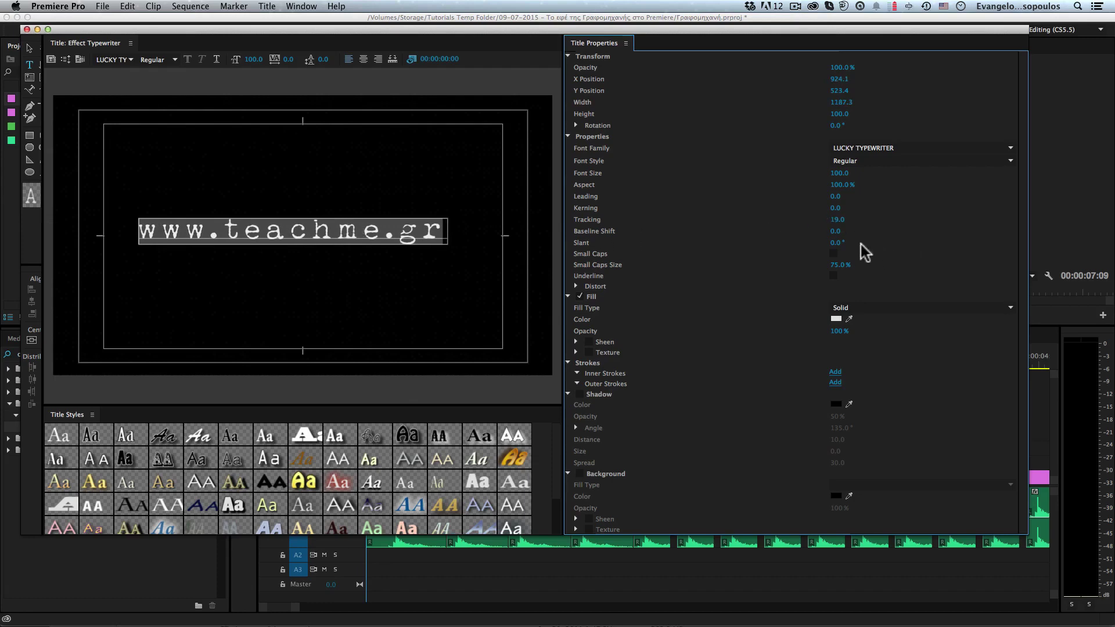
left_click(836, 221)
type("20")
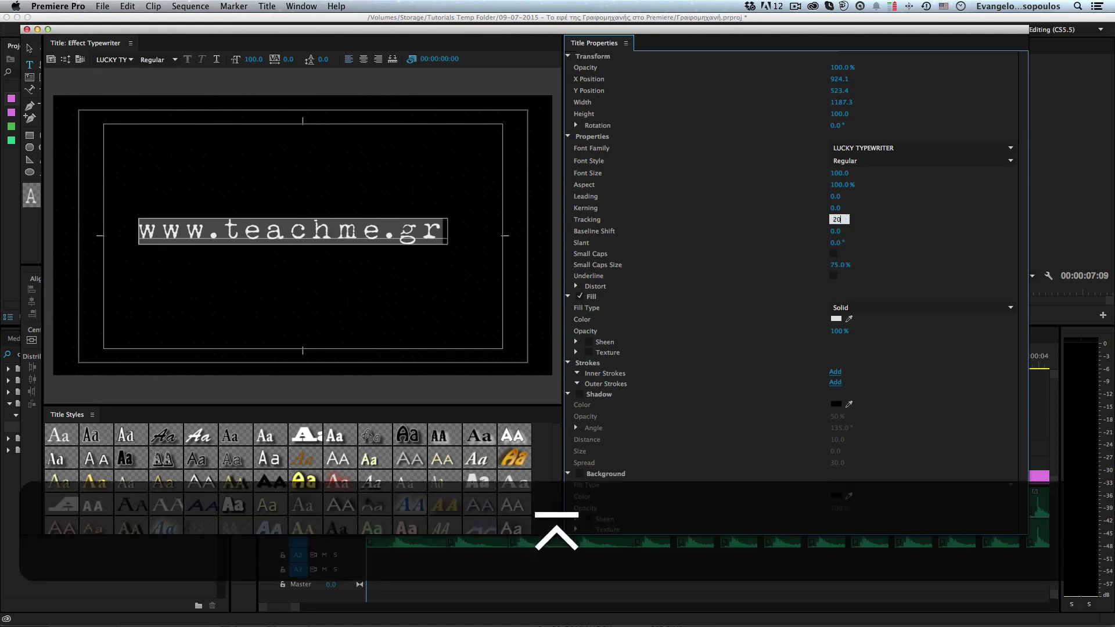
key("Return")
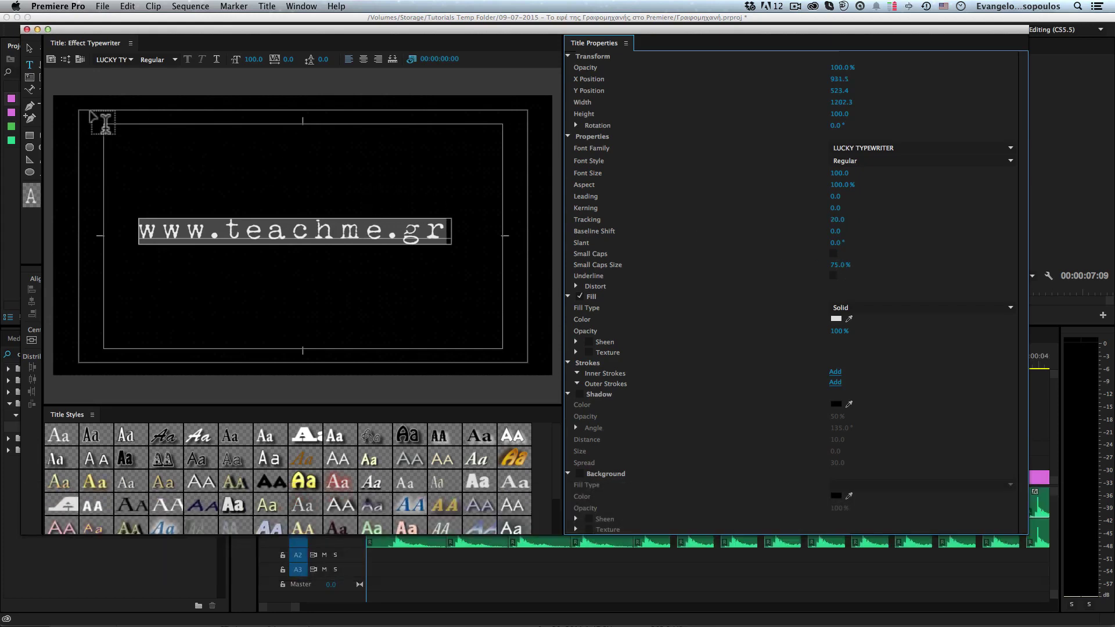
Move the title text to about the centre of the frame, at about X 945 and Y 543
left_click(29, 48)
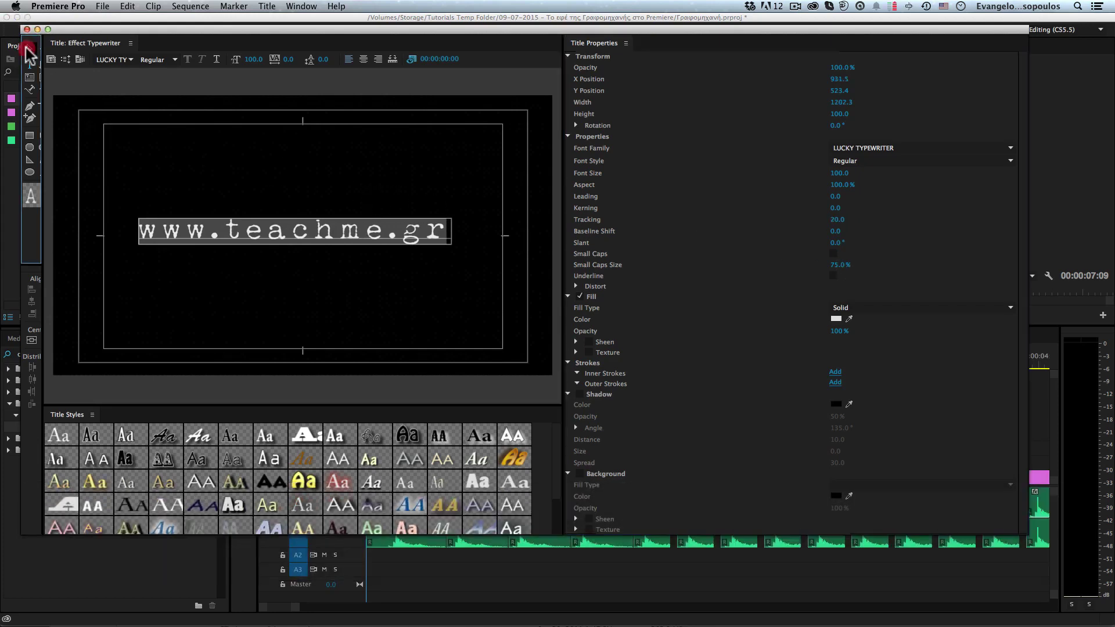
left_click(206, 236)
left_click_drag(206, 237, 208, 242)
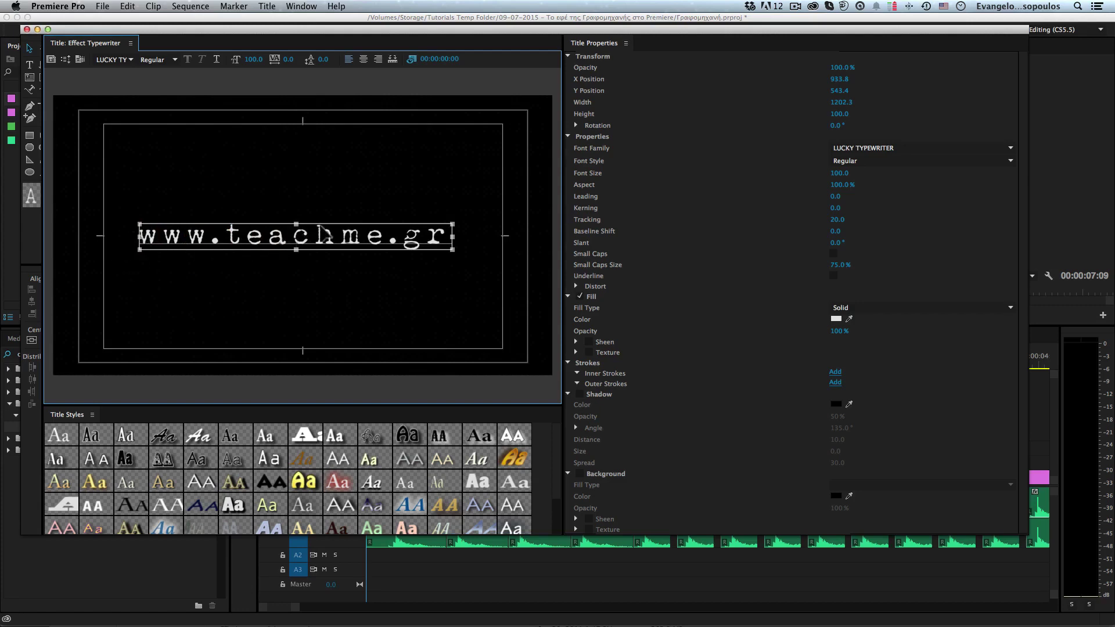
left_click_drag(316, 233, 318, 233)
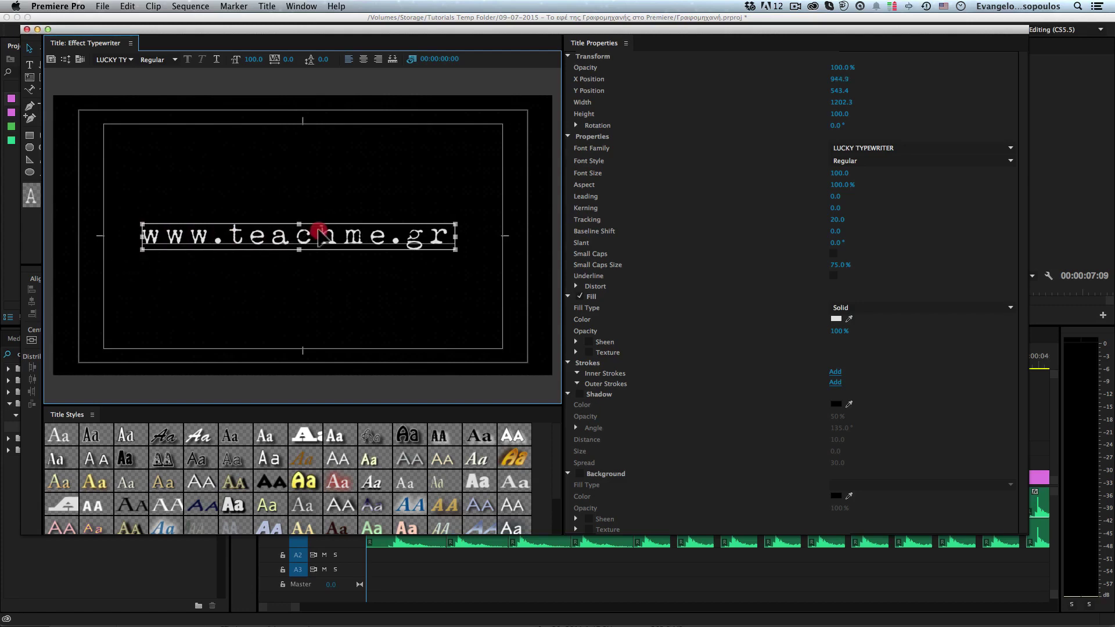
Close the title editor and create a new sequence from the Effect Typewriter title
left_click(26, 29)
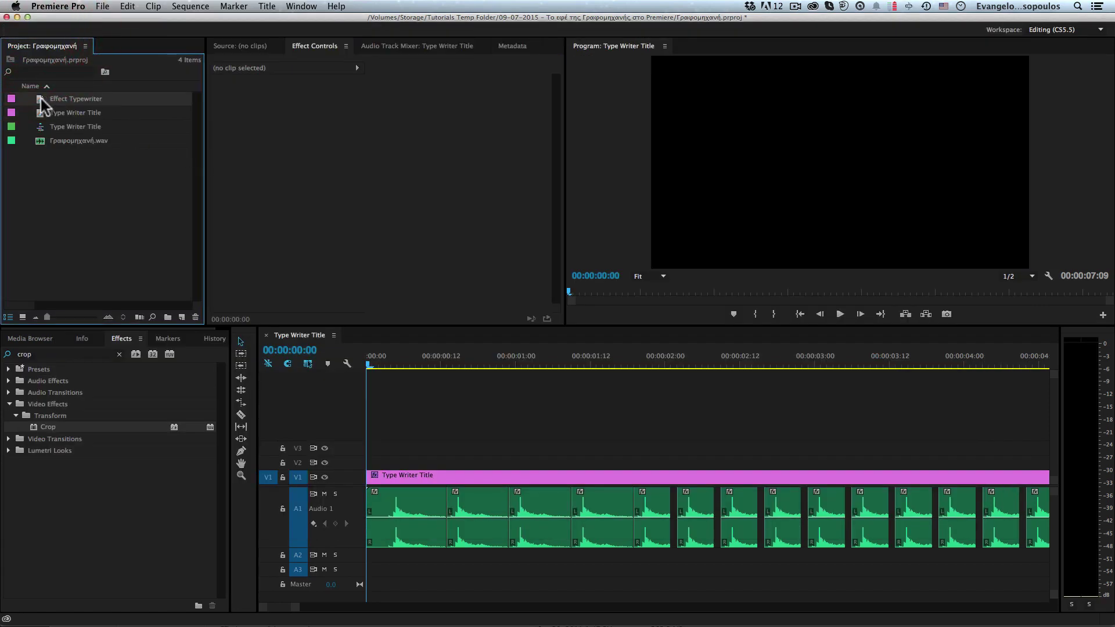
left_click_drag(36, 98, 183, 317)
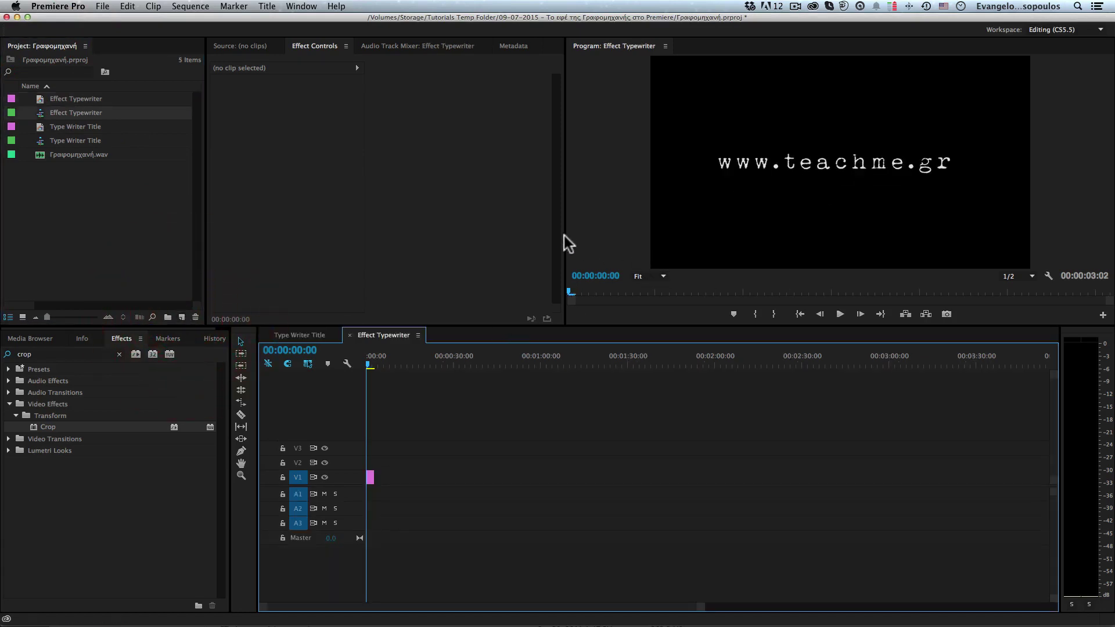
Apply the Crop video effect to the Effect Typewriter title clip in the sequence
left_click_drag(567, 237, 450, 224)
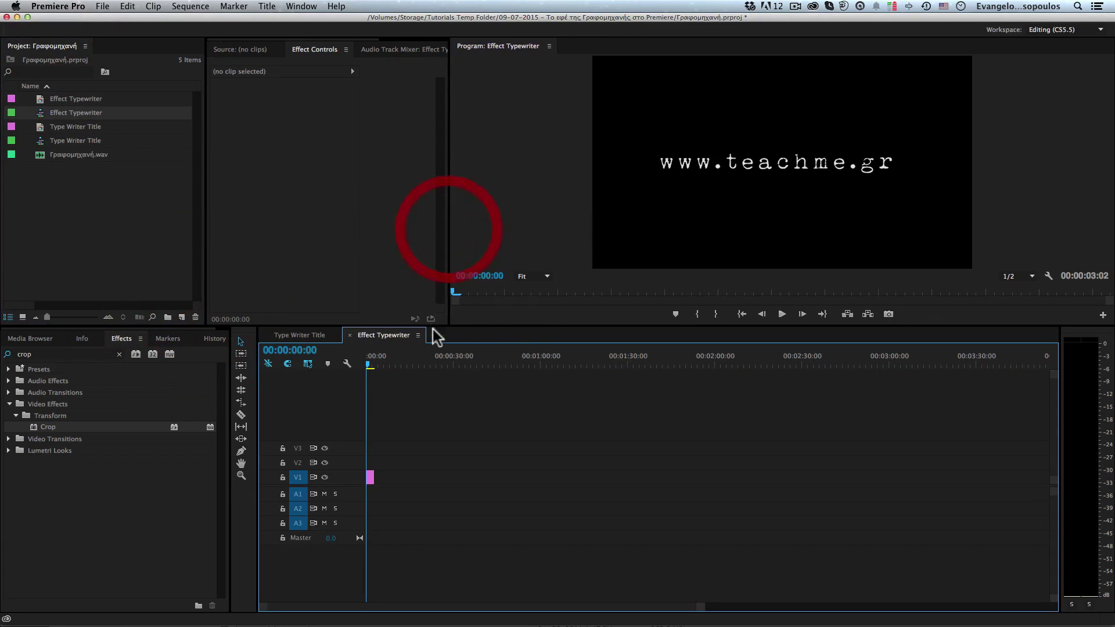
left_click_drag(478, 330, 481, 392)
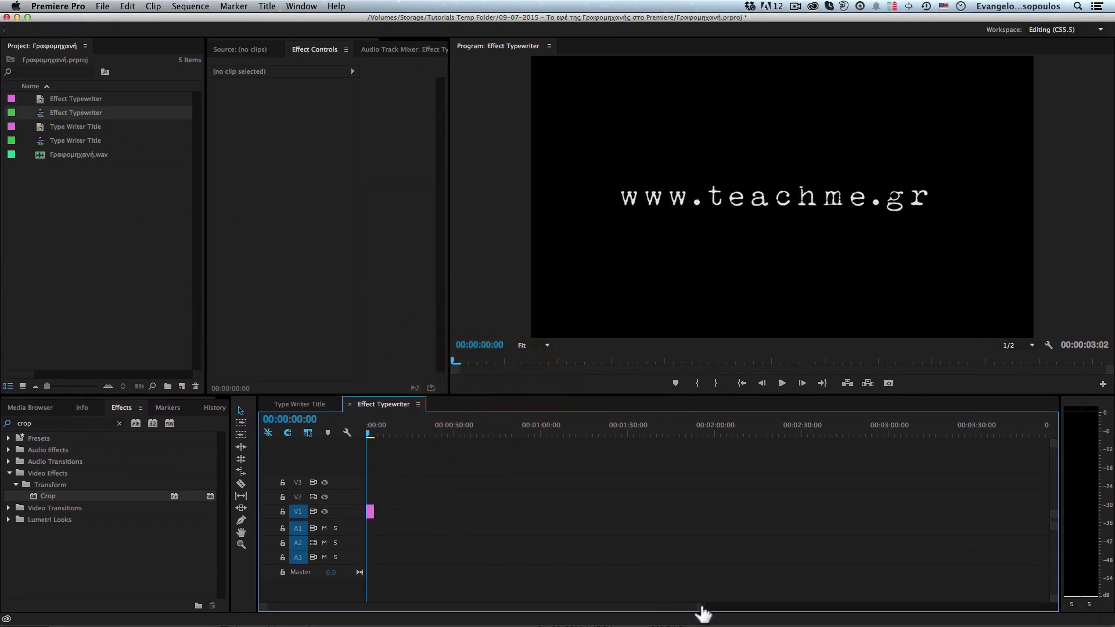
left_click_drag(700, 608, 553, 603)
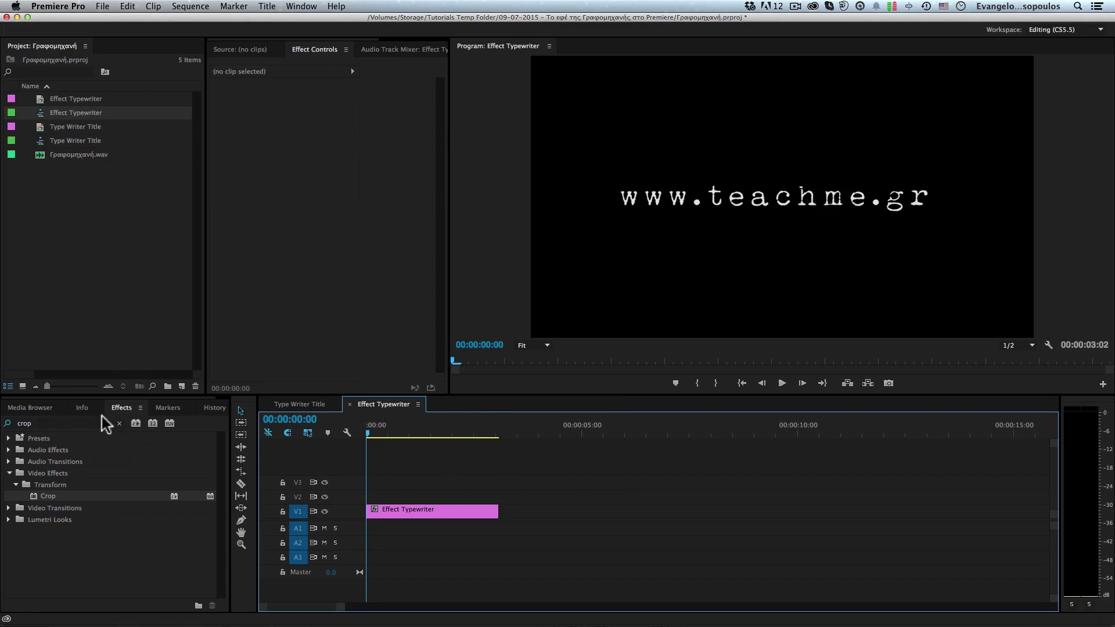
left_click(47, 423)
left_click(119, 423)
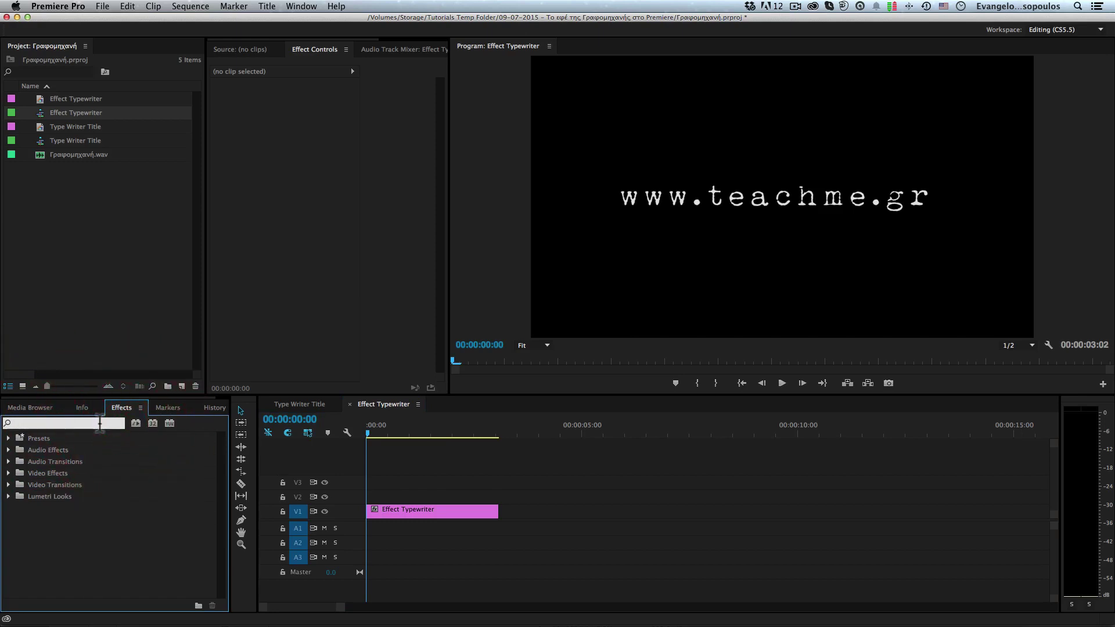
type("crop")
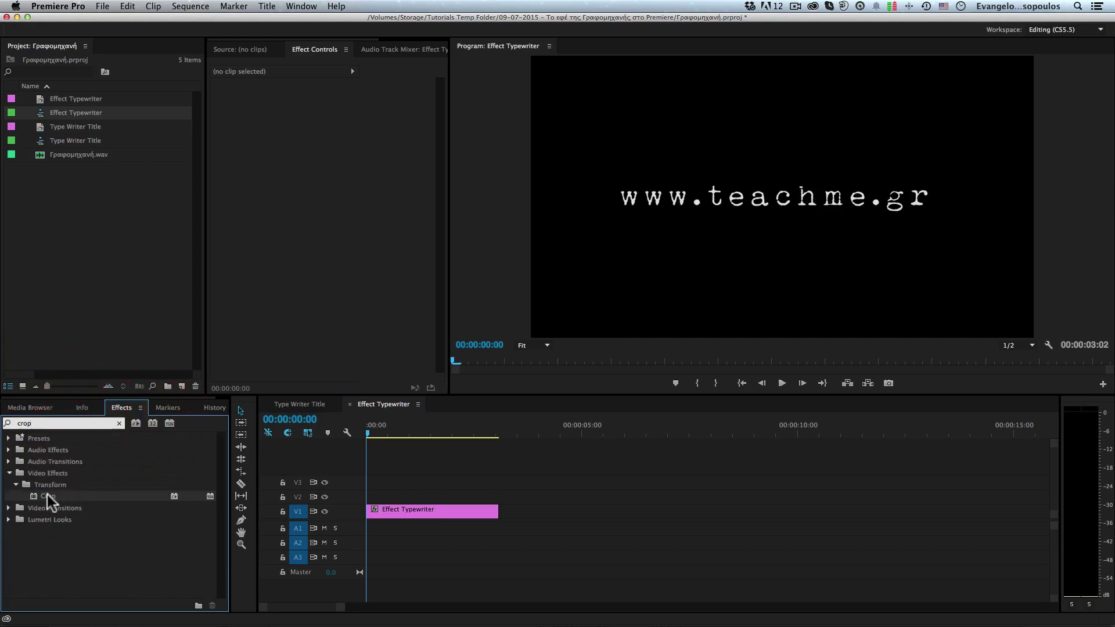
left_click_drag(47, 497, 404, 514)
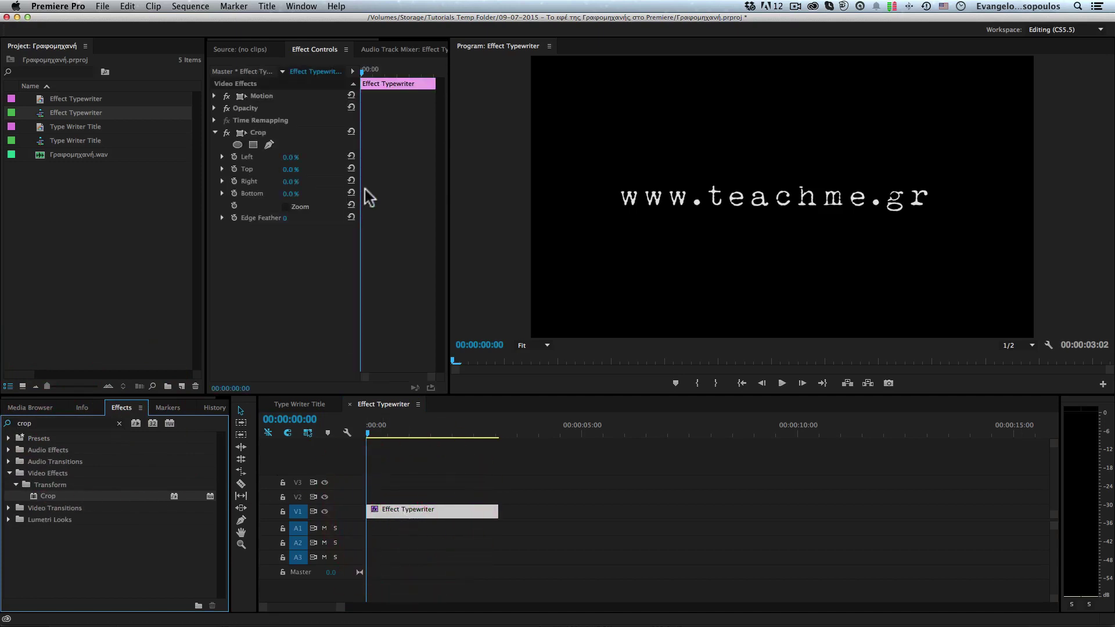
Set the title clip's Right crop value to 85% to hide all of the text
left_click_drag(452, 234, 511, 228)
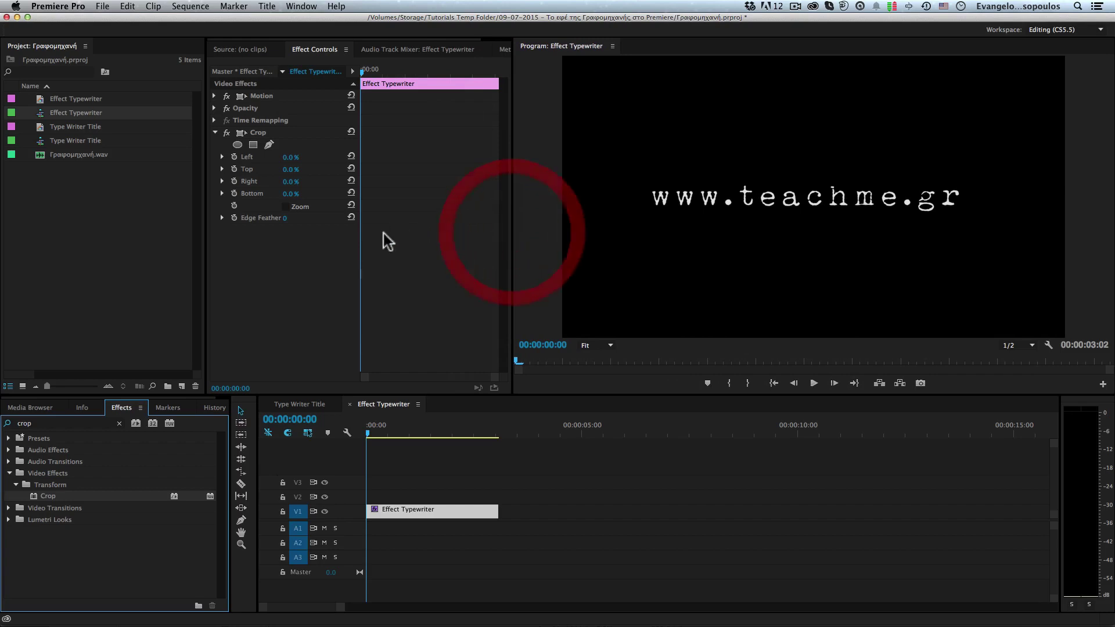
left_click_drag(361, 261, 412, 262)
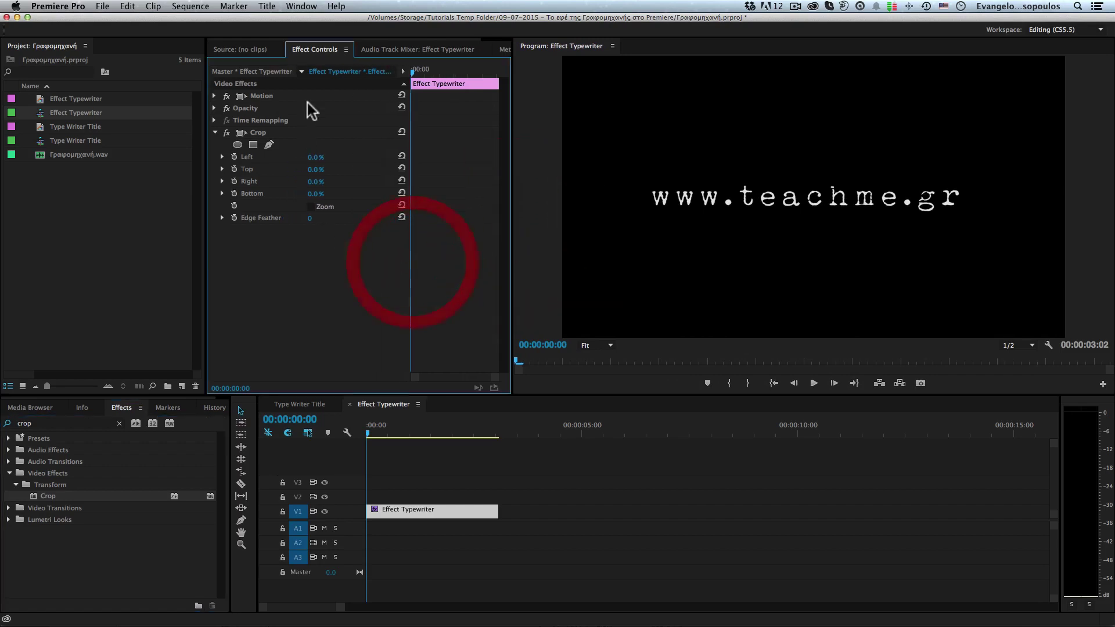
left_click(314, 184)
type("24")
key("Return")
left_click_drag(317, 182, 439, 181)
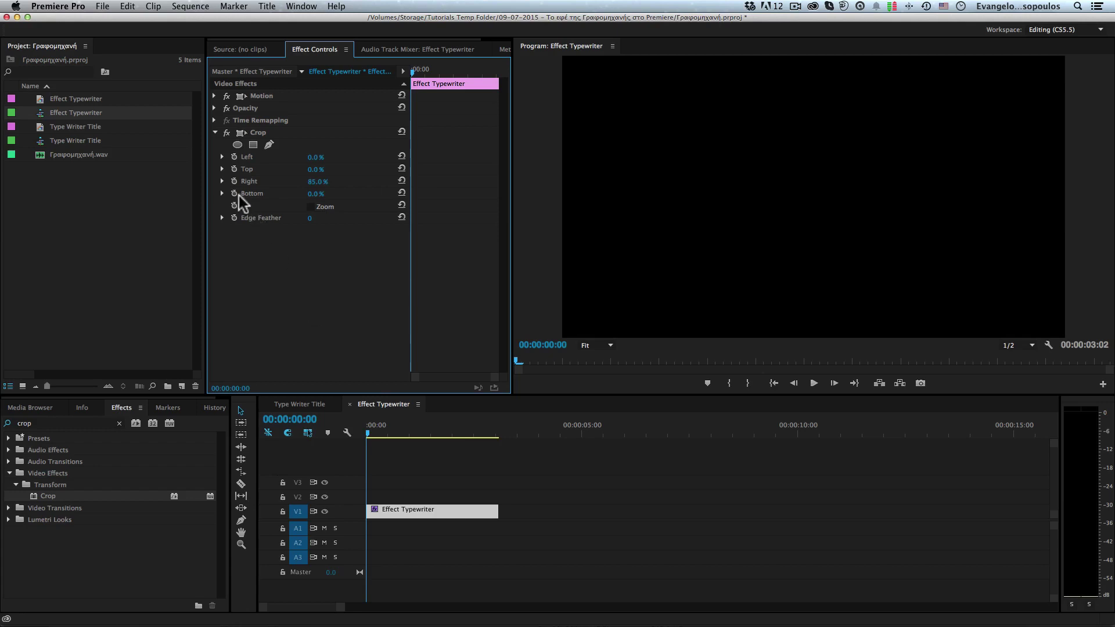
Close the Type Writer Title sequence and keep the Effect Typewriter sequence open
left_click_drag(344, 610, 310, 608)
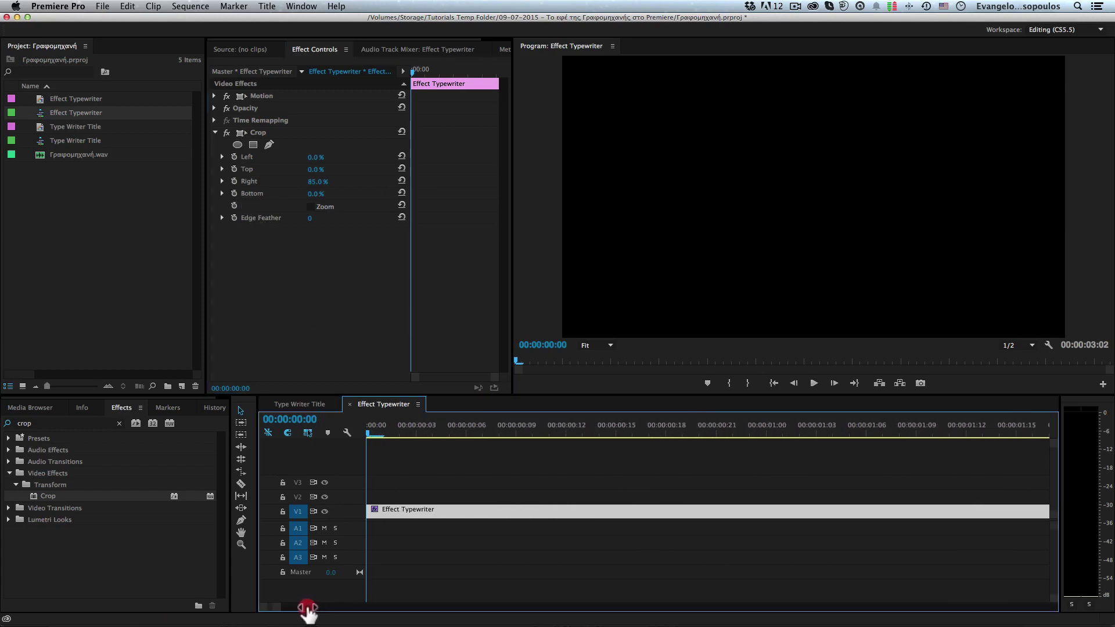
left_click(321, 405)
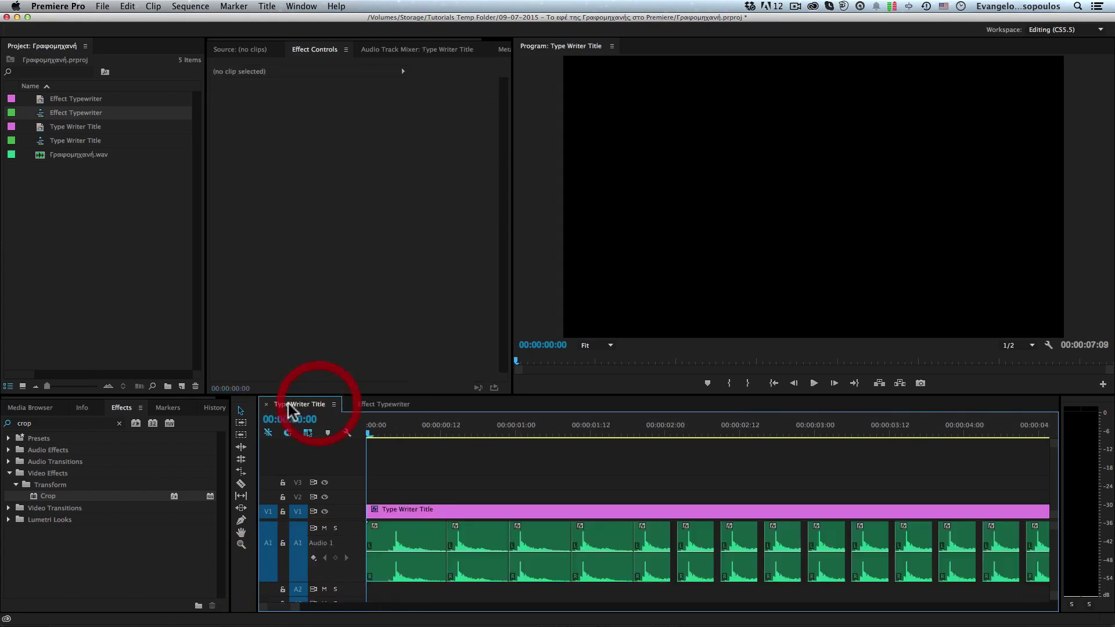
left_click(266, 405)
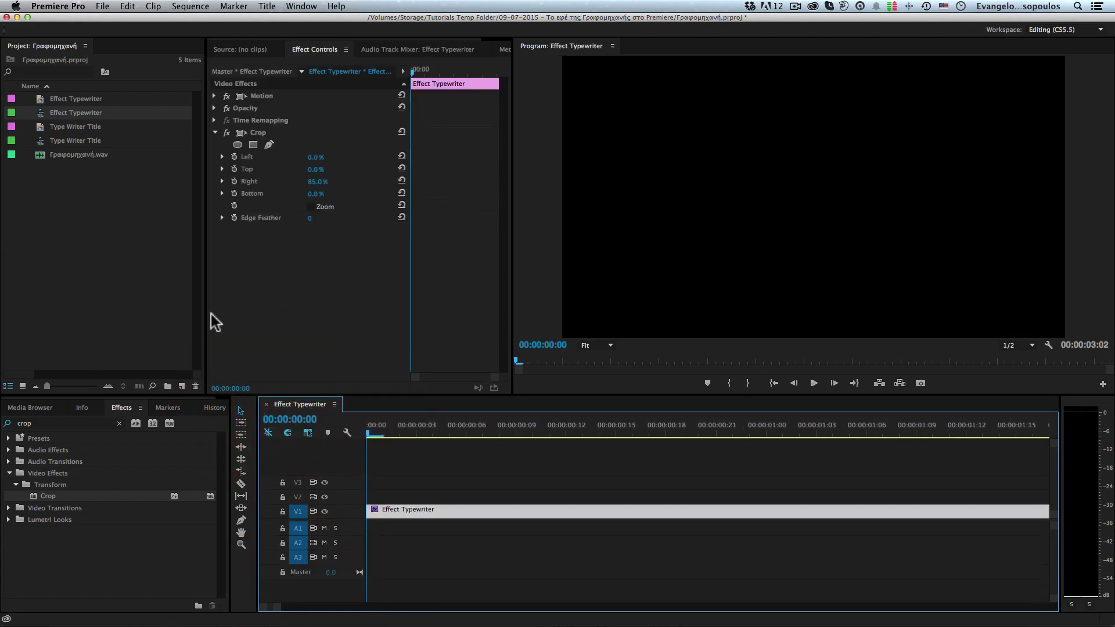
Rename the Γραφομηχανή.wav audio file in the project to typewriter sound.wav
left_click(51, 154)
left_click(64, 156)
left_click(94, 156)
left_click_drag(95, 156, 20, 156)
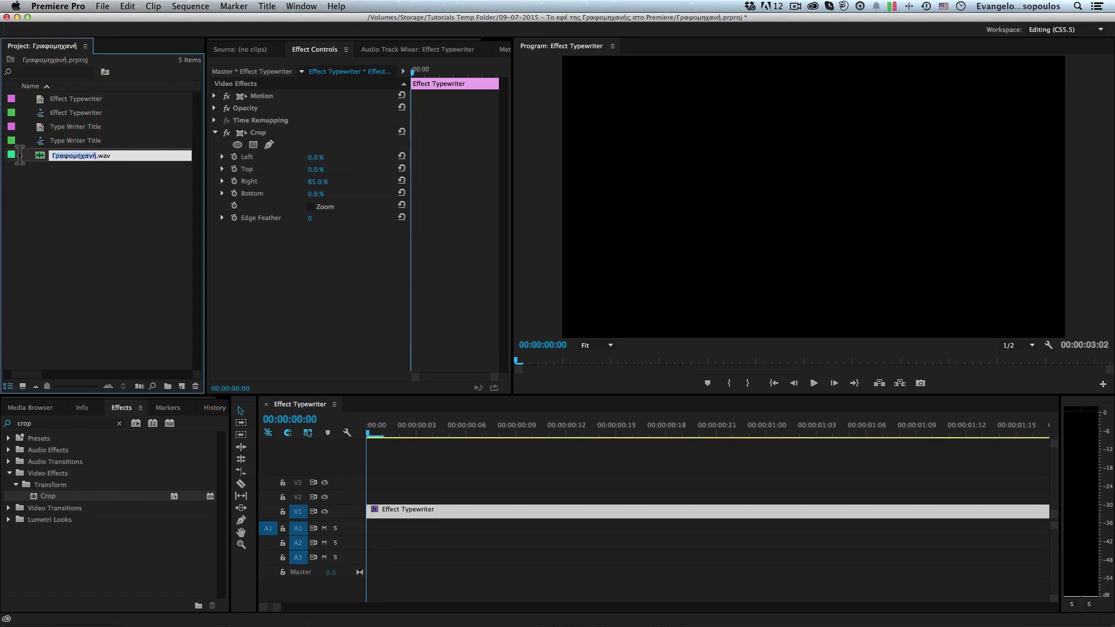
type("type ")
type("writer sou")
type("nd")
key("Return")
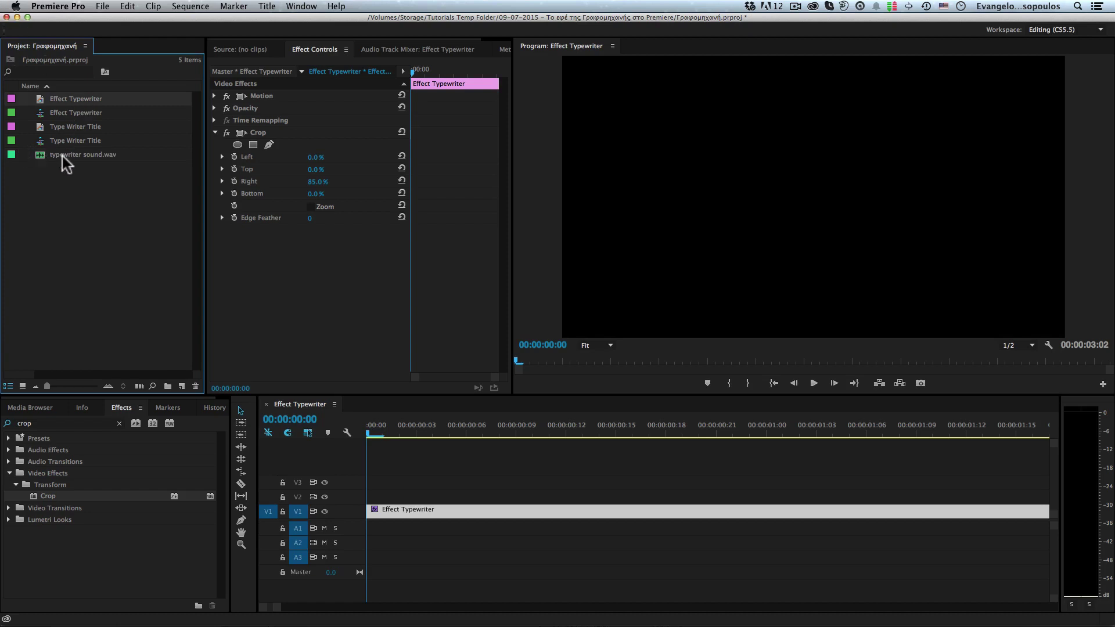
Place typewriter sound.wav at the start of audio track A1 and trim its end to about frame 12
left_click_drag(40, 155, 348, 575)
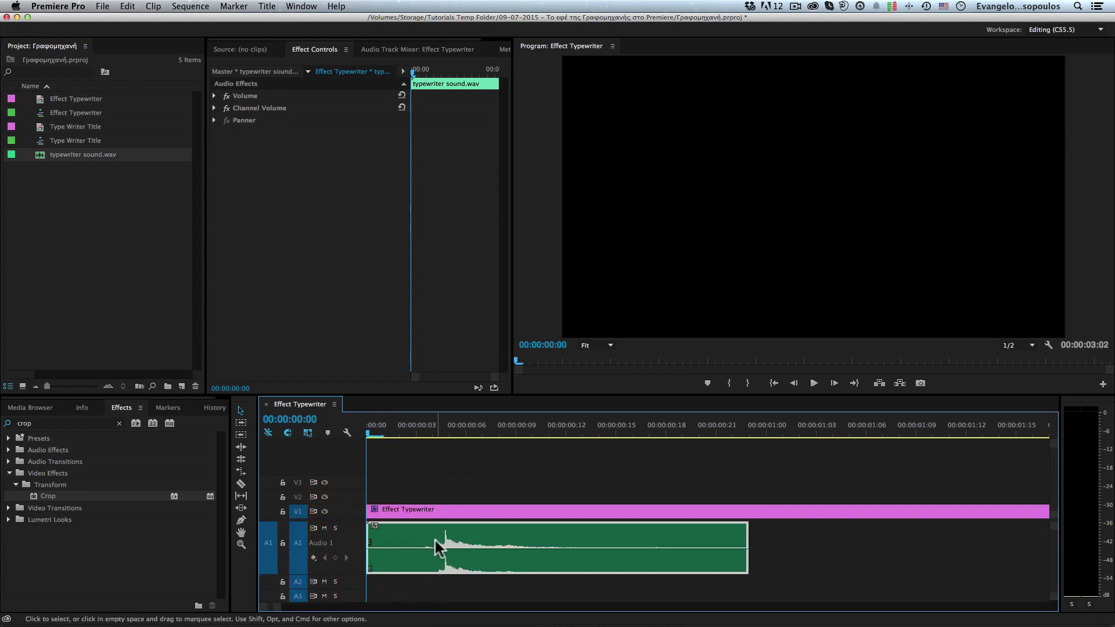
left_click(424, 431)
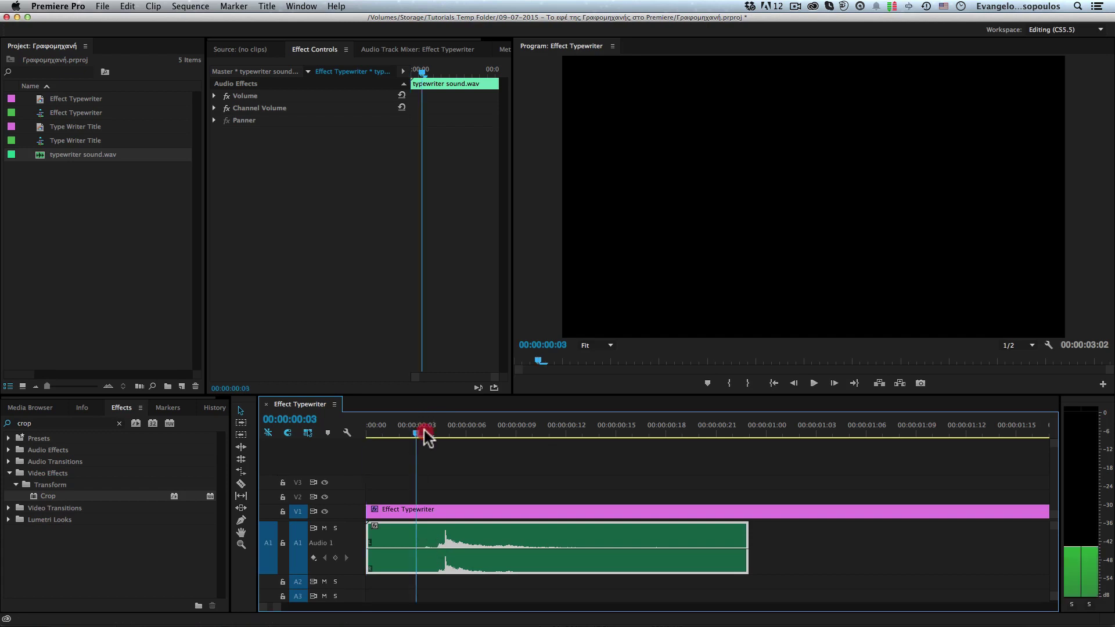
left_click_drag(418, 433, 431, 433)
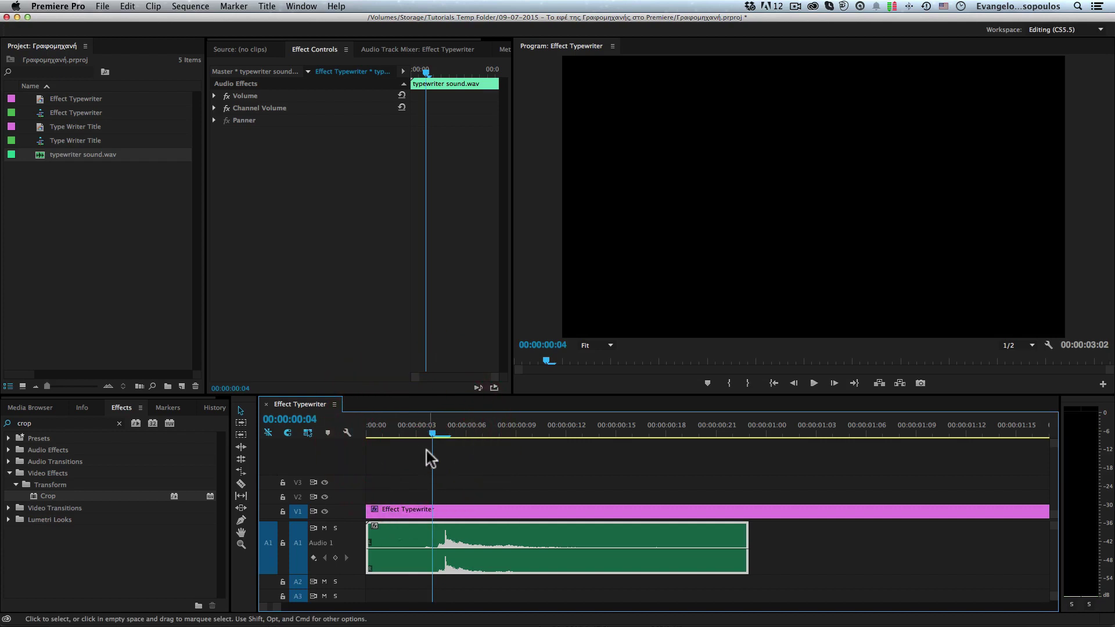
left_click_drag(746, 539, 564, 539)
Start keyframing the title clip's Right crop at frame 3, just before the key strike, with the value at 85%
left_click(416, 432)
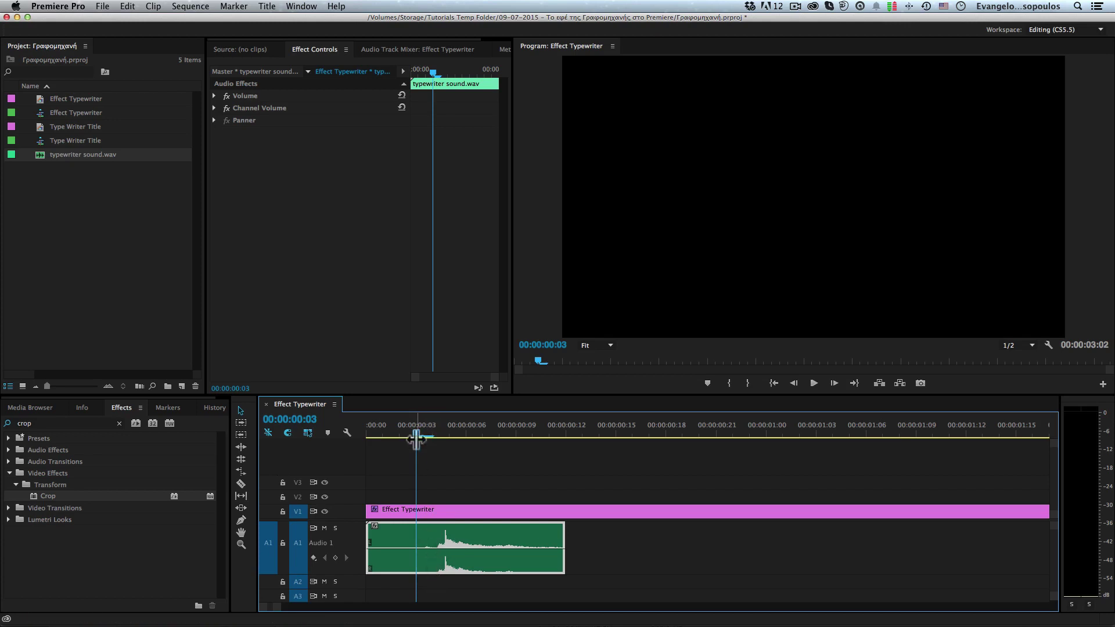
left_click_drag(399, 431, 427, 424)
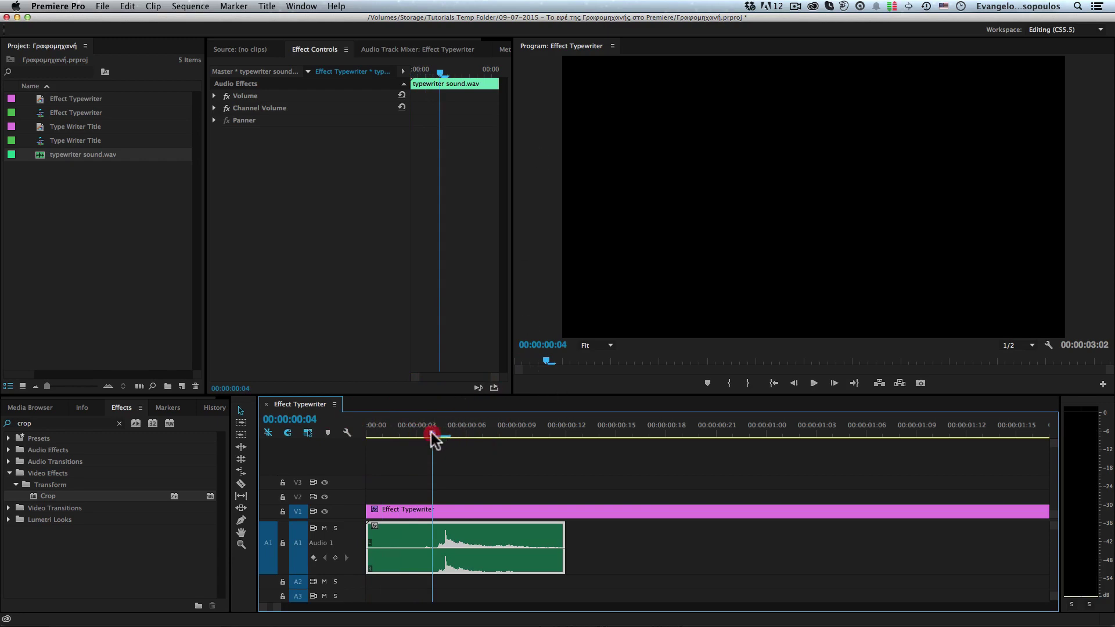
left_click_drag(431, 434, 429, 431)
key("Left")
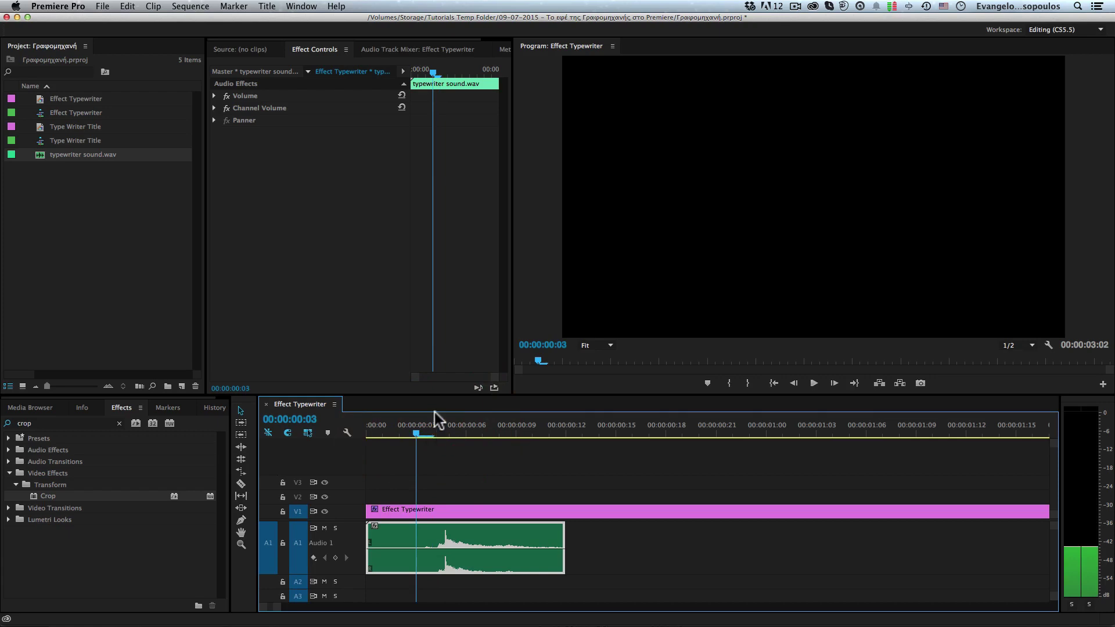
left_click(458, 511)
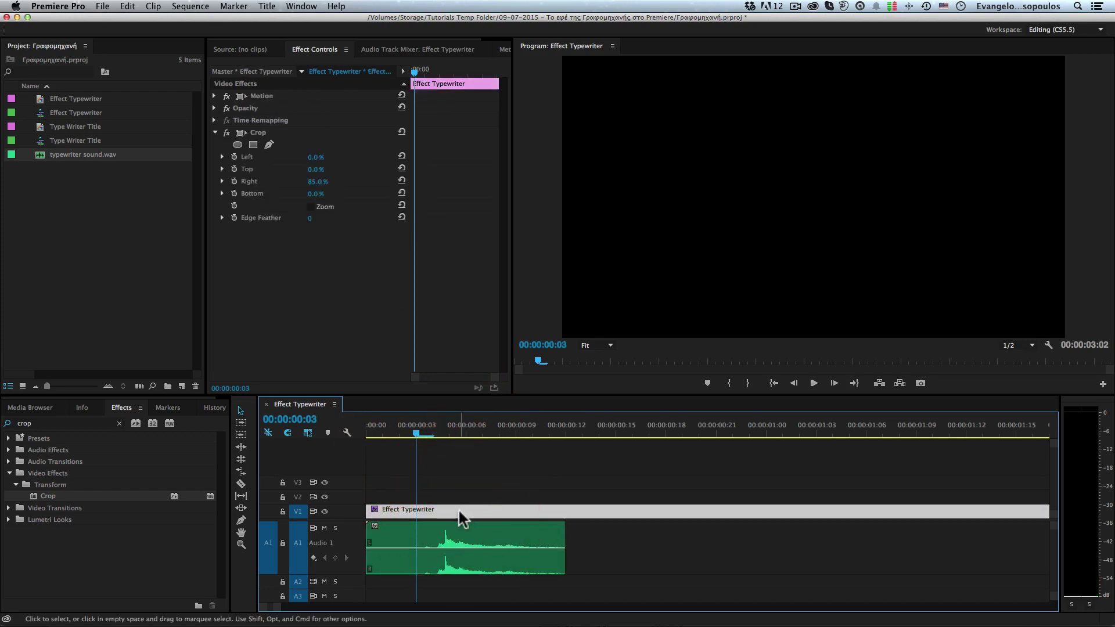
left_click(232, 181)
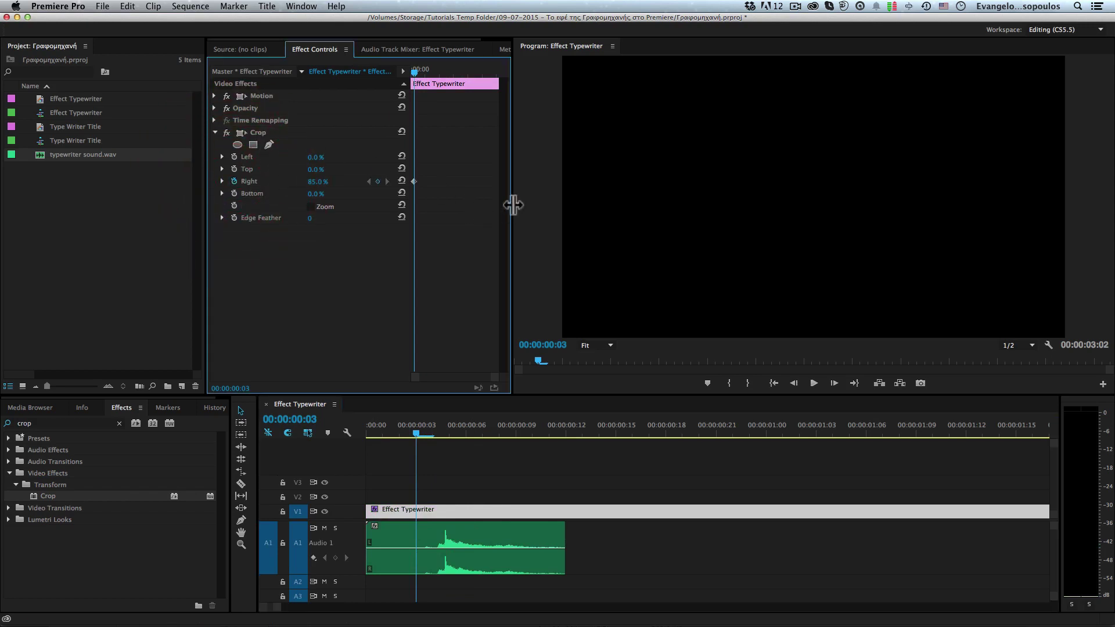
Set the title clip's Right crop to 78% at frame 4 to reveal the first letter
left_click_drag(512, 204, 561, 204)
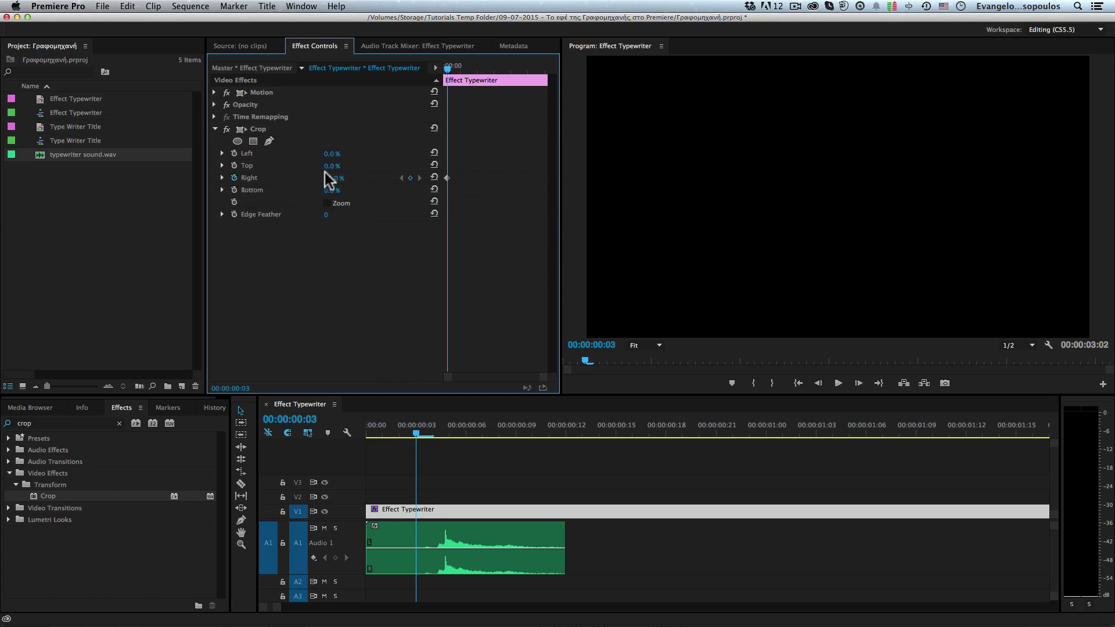
left_click_drag(328, 178, 426, 180)
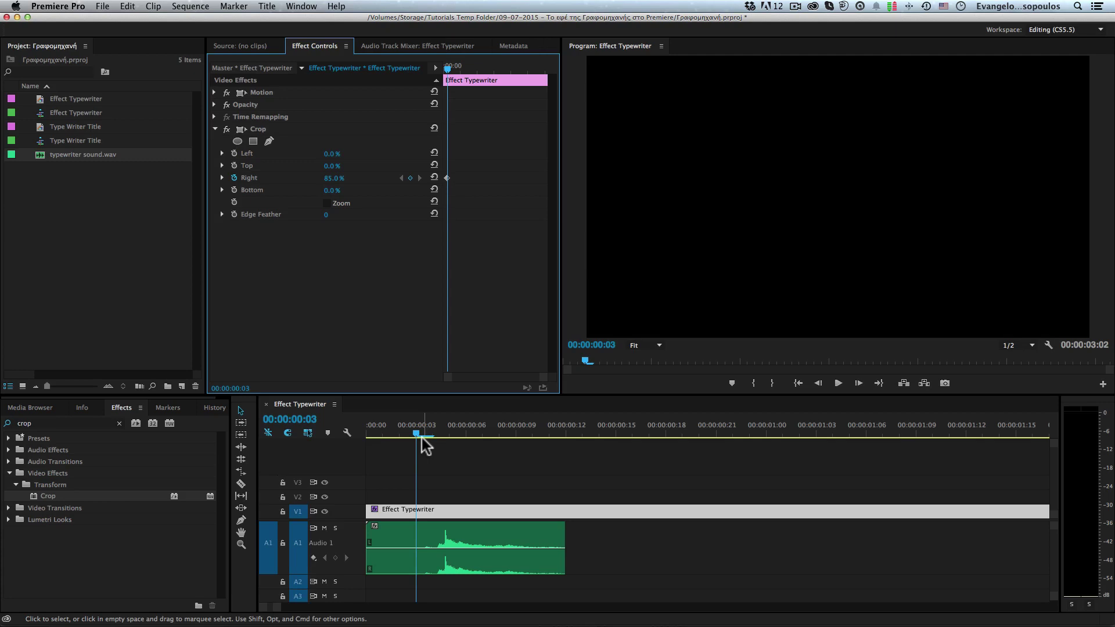
key("Right")
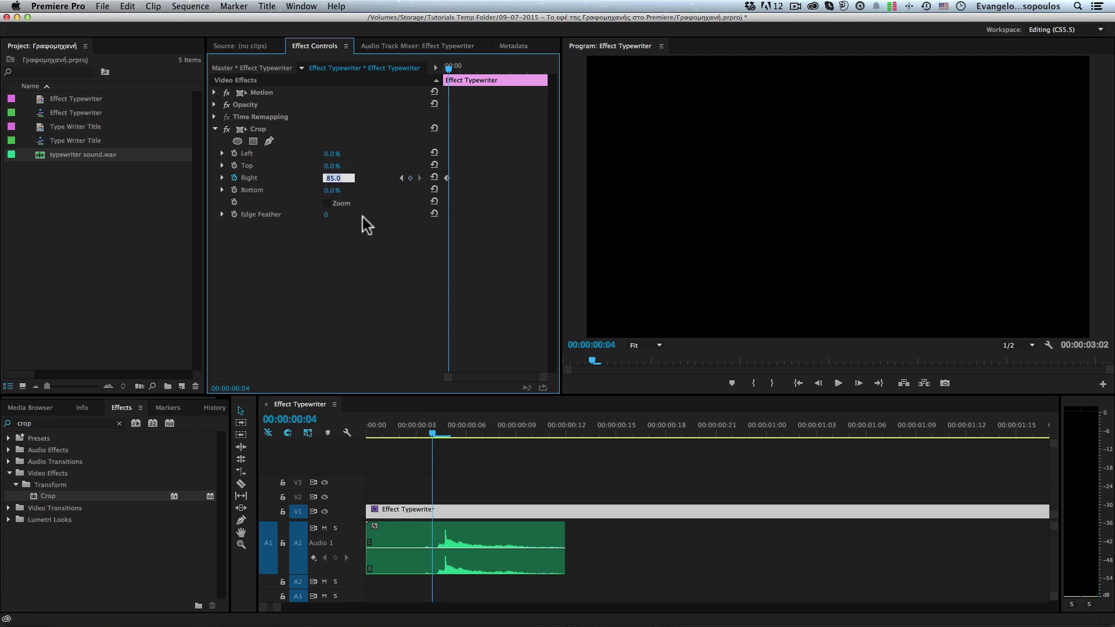
type("80")
key("Return")
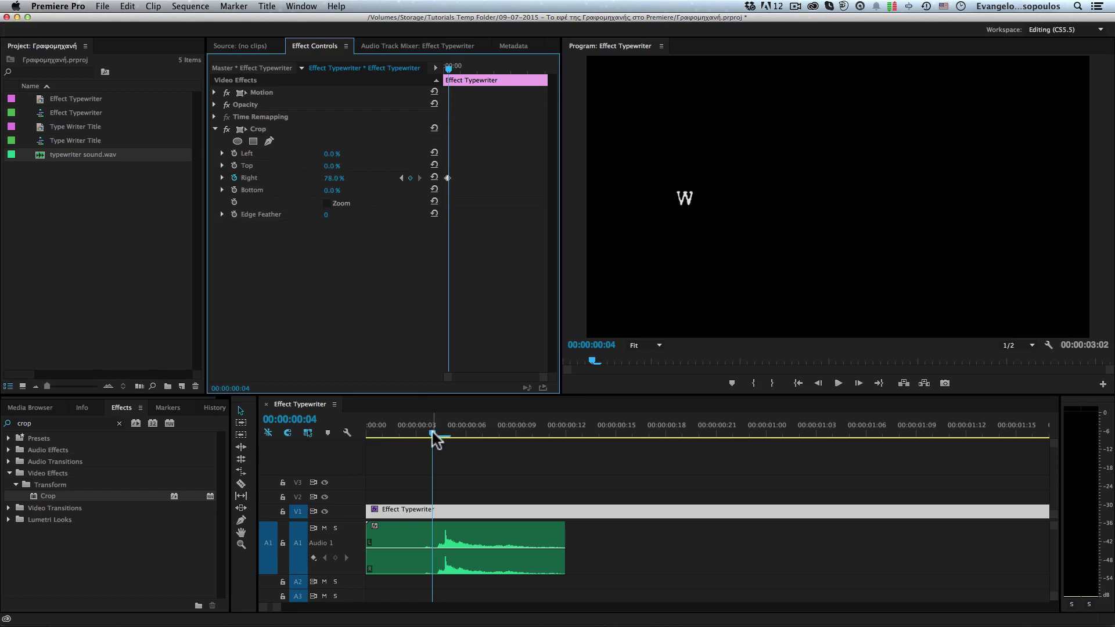
Play the sequence from the start to check the first letter's timing against the key sound
left_click_drag(432, 434, 372, 433)
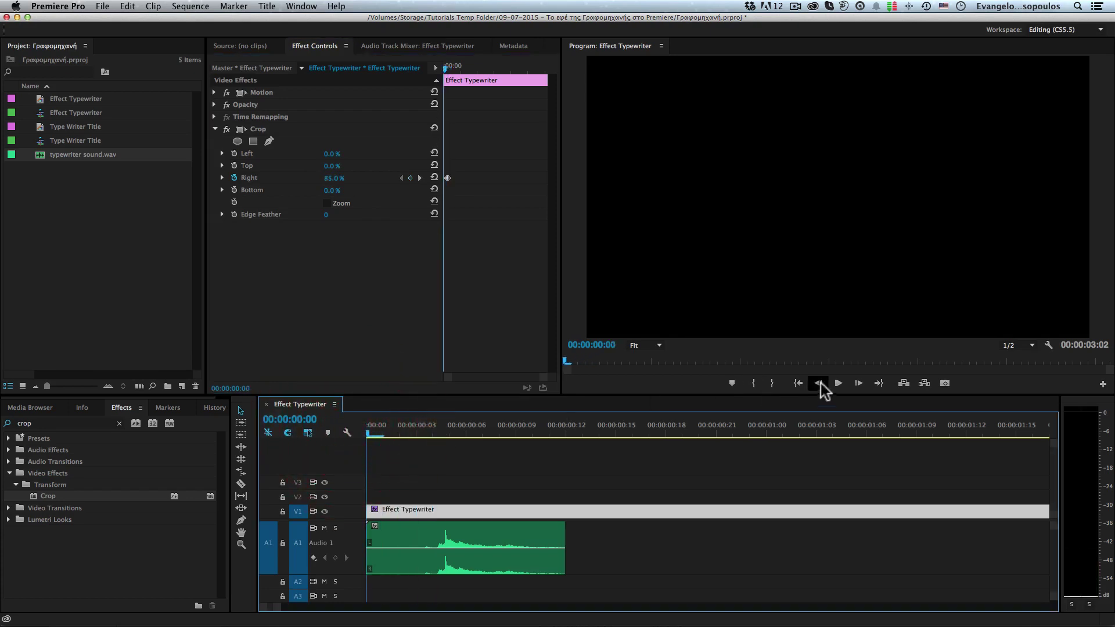
left_click(838, 384)
left_click(838, 383)
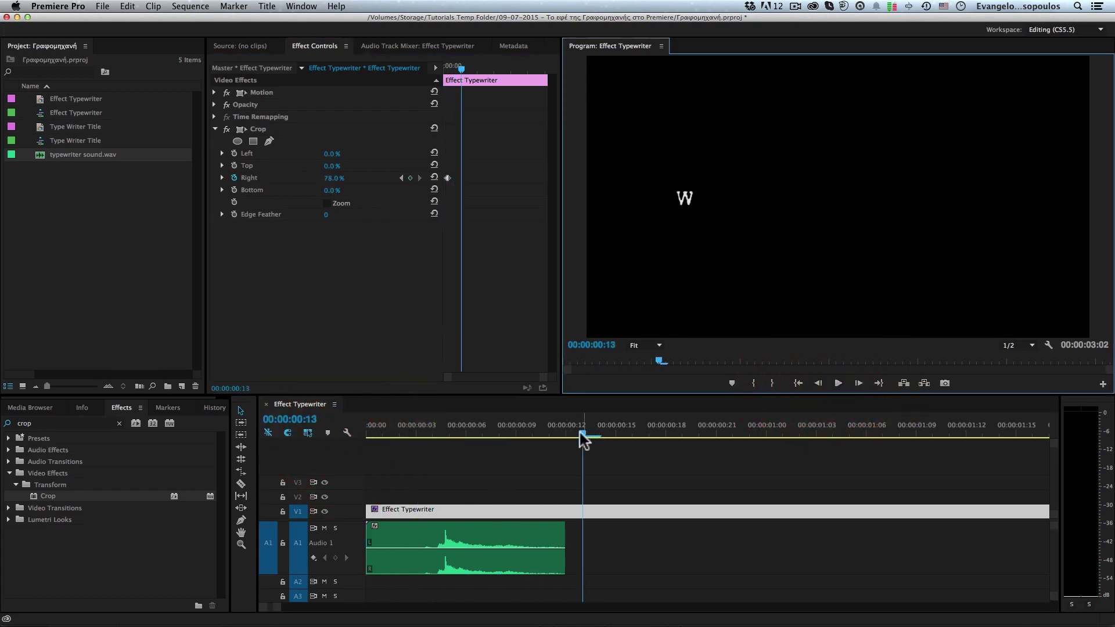
Trim the first sound clip's end to frame 11 and place a copy with a shortened start further along A1
left_click_drag(582, 435, 548, 434)
left_click(485, 534)
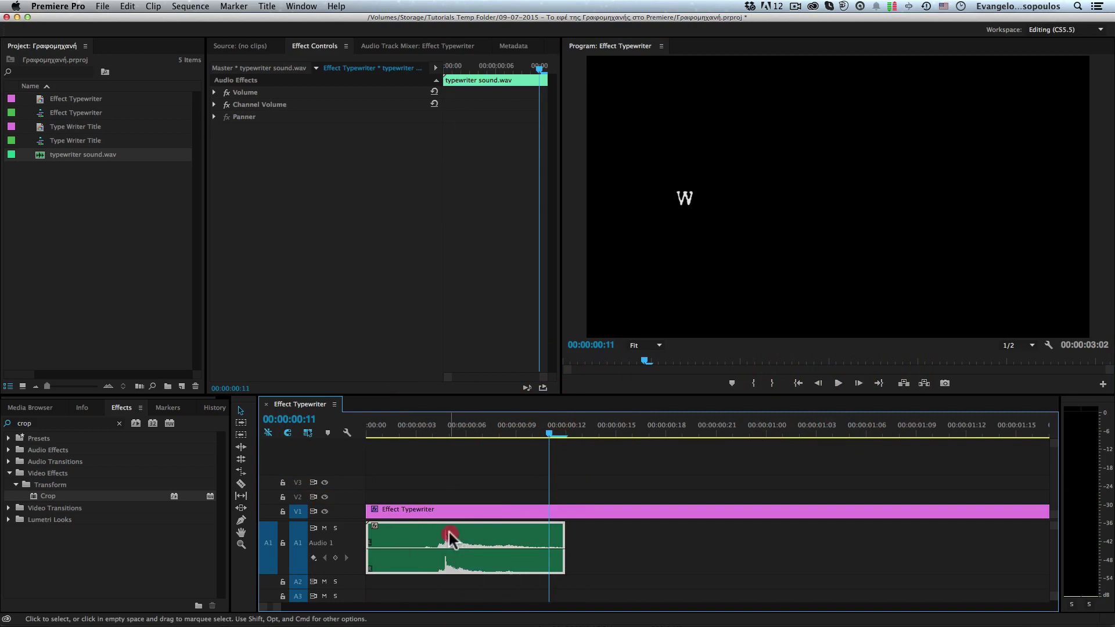
left_click_drag(450, 535, 643, 535)
left_click_drag(565, 535, 598, 537)
left_click(549, 431)
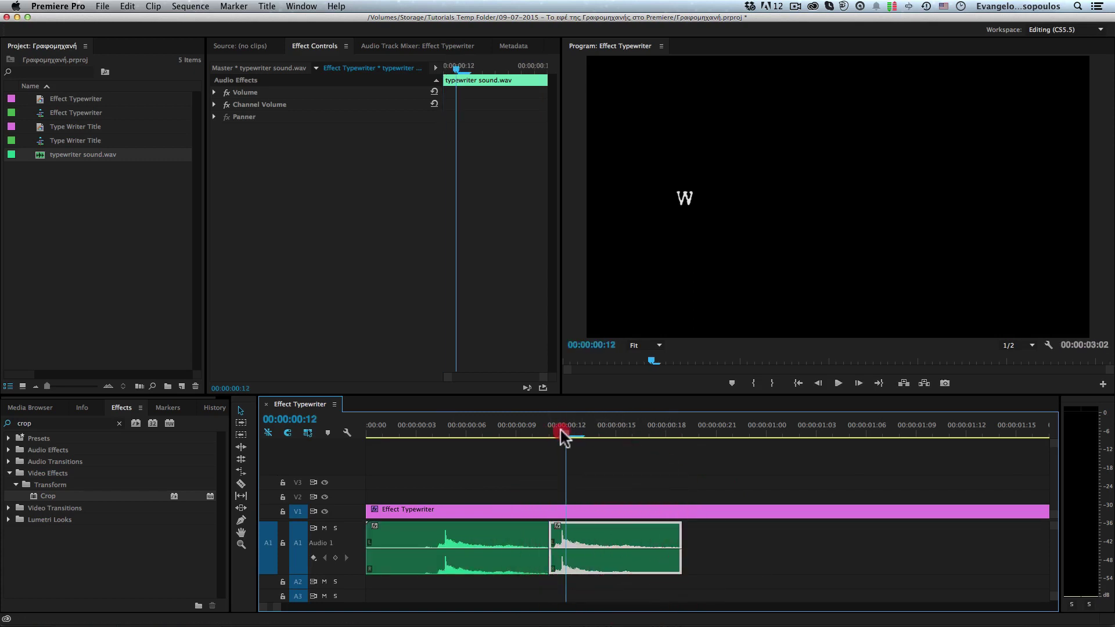
key("super+z")
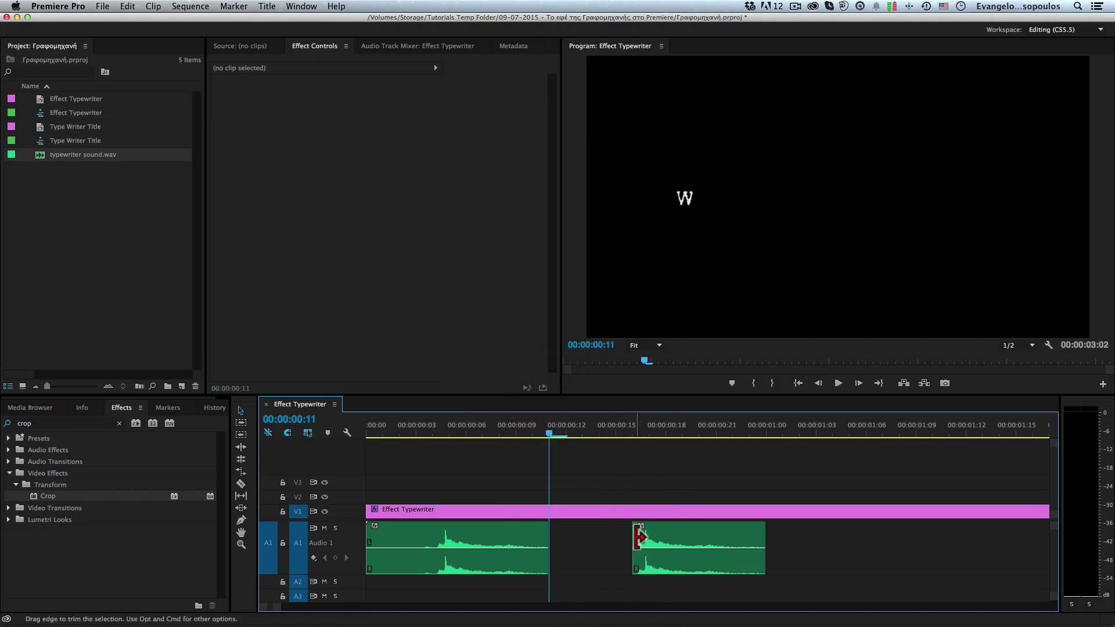
Extend the copied sound clip's start by one frame and butt it against the first sound clip at frame 11
left_click_drag(630, 535, 619, 513)
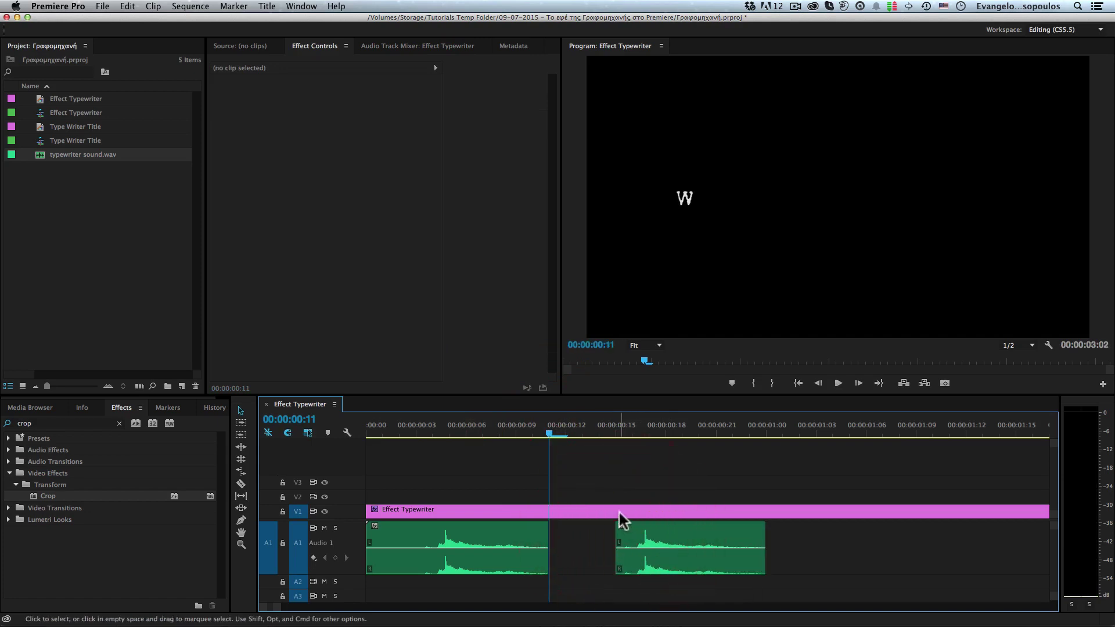
left_click(623, 425)
left_click_drag(622, 425, 635, 424)
left_click_drag(661, 538, 594, 540)
Play back both key sounds from near the start and place the playhead at frame 12, just before the second strike
left_click(372, 428)
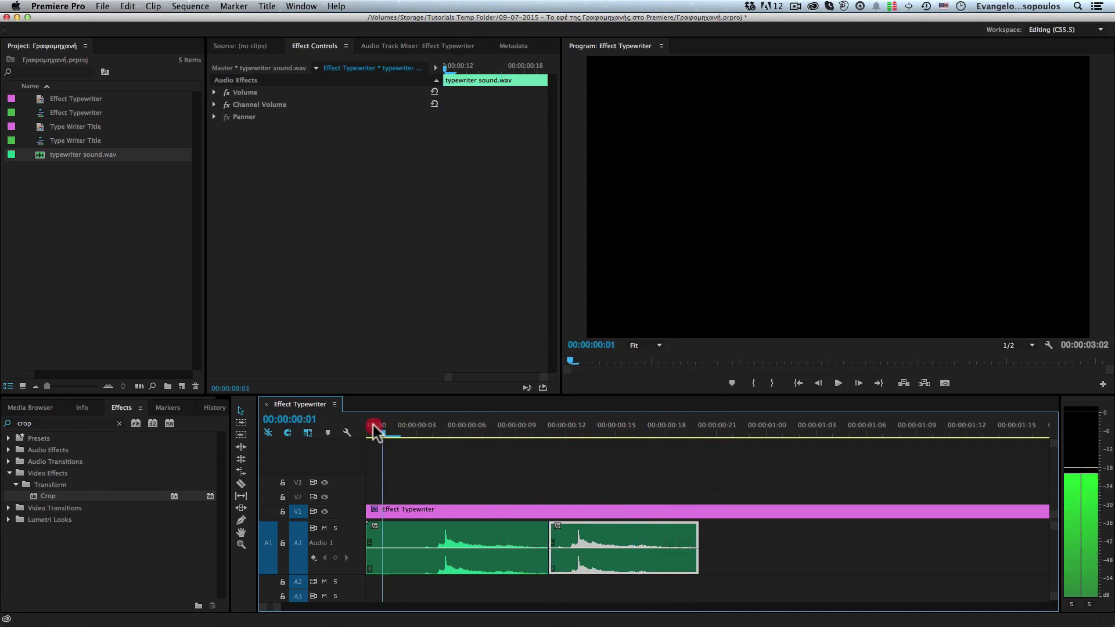
left_click(838, 384)
left_click(839, 384)
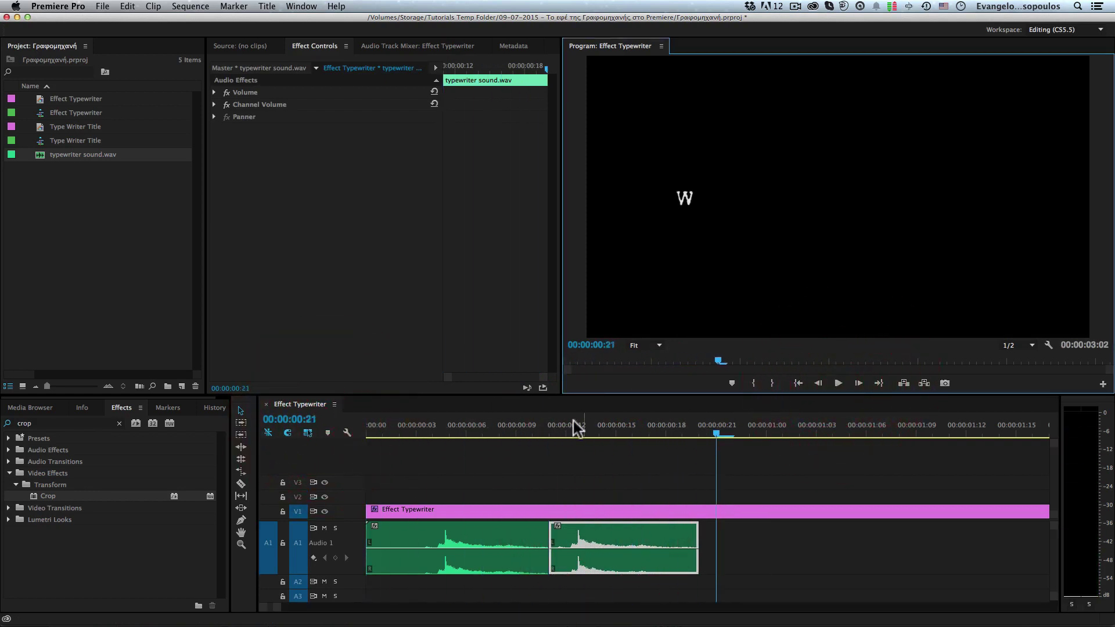
left_click_drag(572, 431, 568, 431)
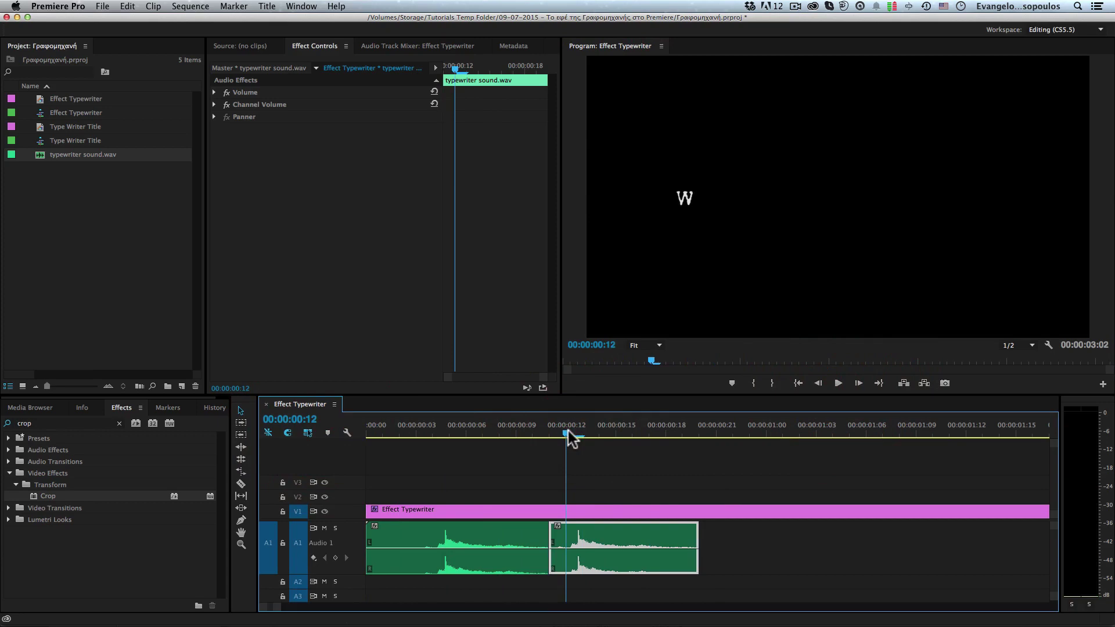
Add a Crop Right keyframe on the title at frame 11, and set Right to 73% at frame 12 to reveal the second w
key("Right")
key("Left")
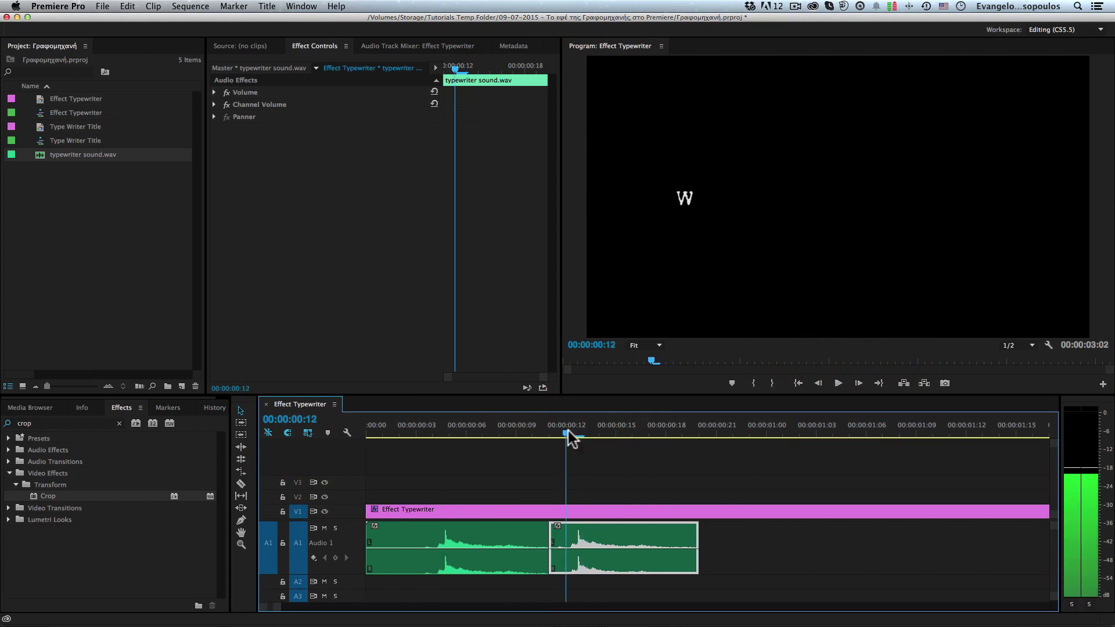
key("Left")
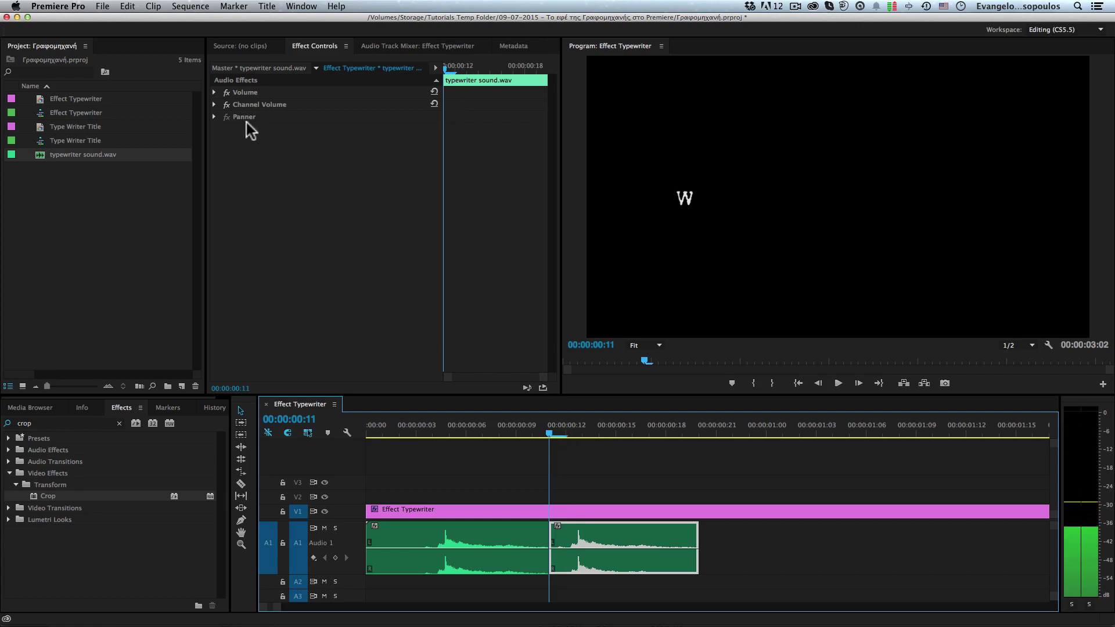
left_click(507, 510)
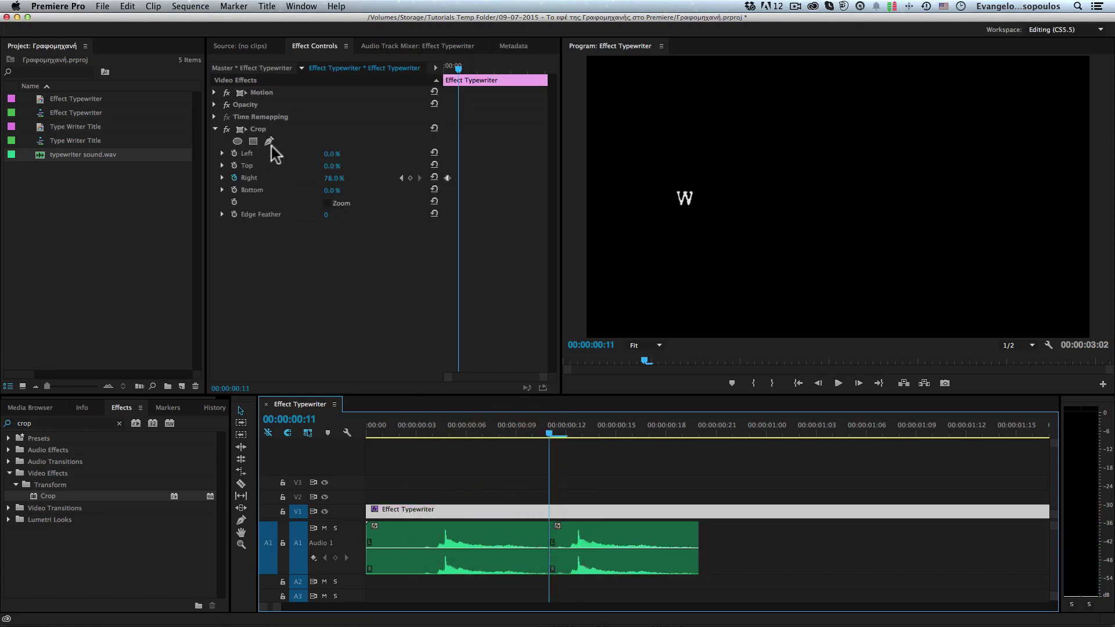
left_click(410, 178)
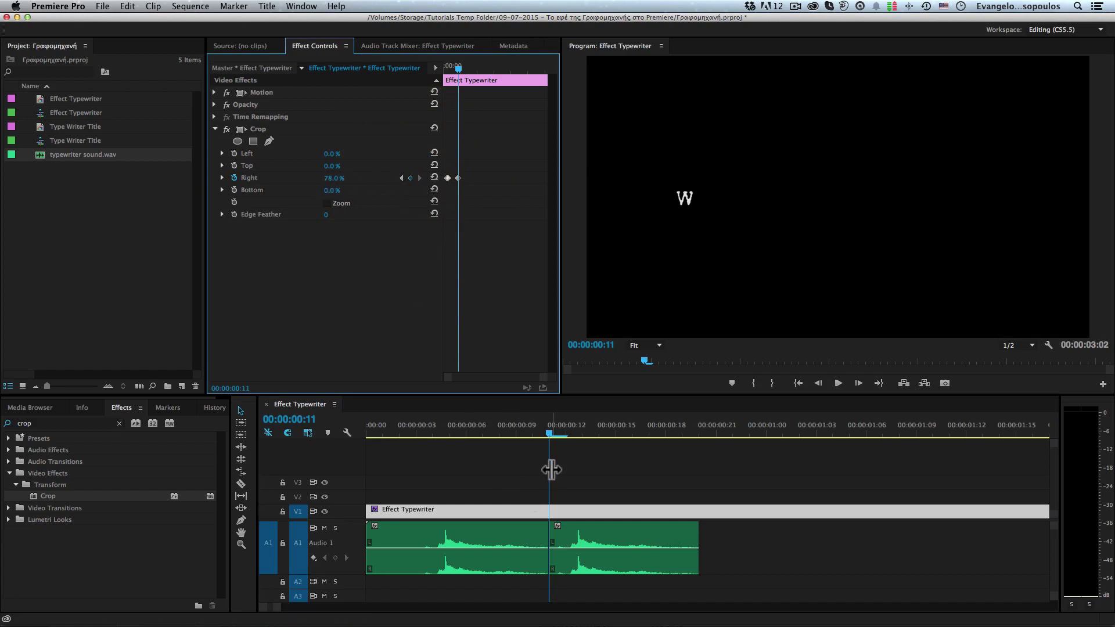
key("Right")
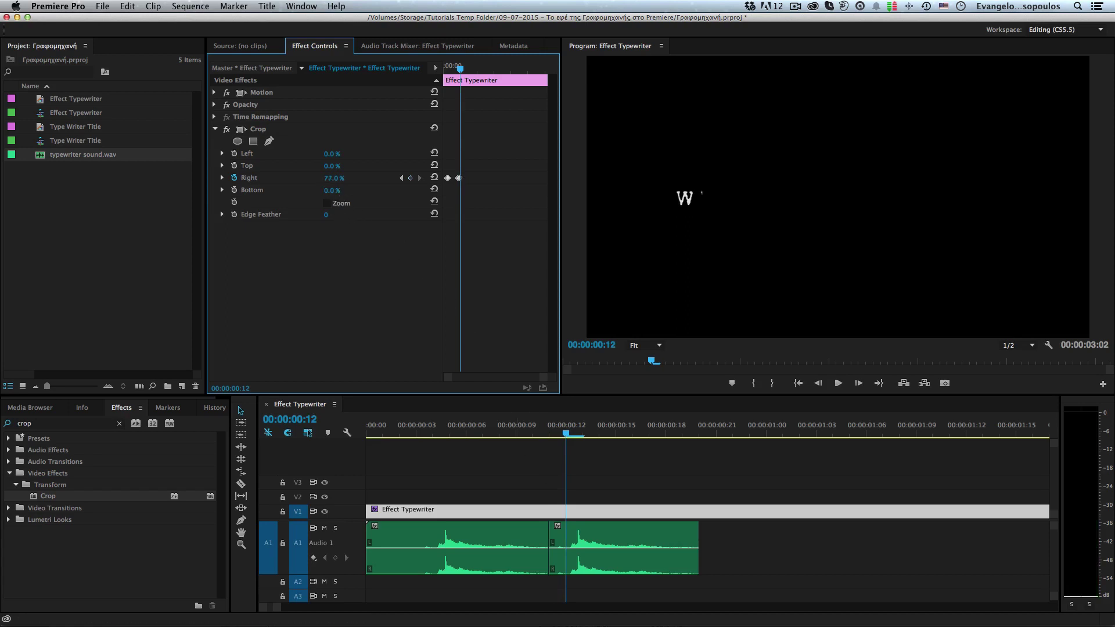
left_click_drag(334, 177, 356, 192)
left_click_drag(452, 376, 474, 377)
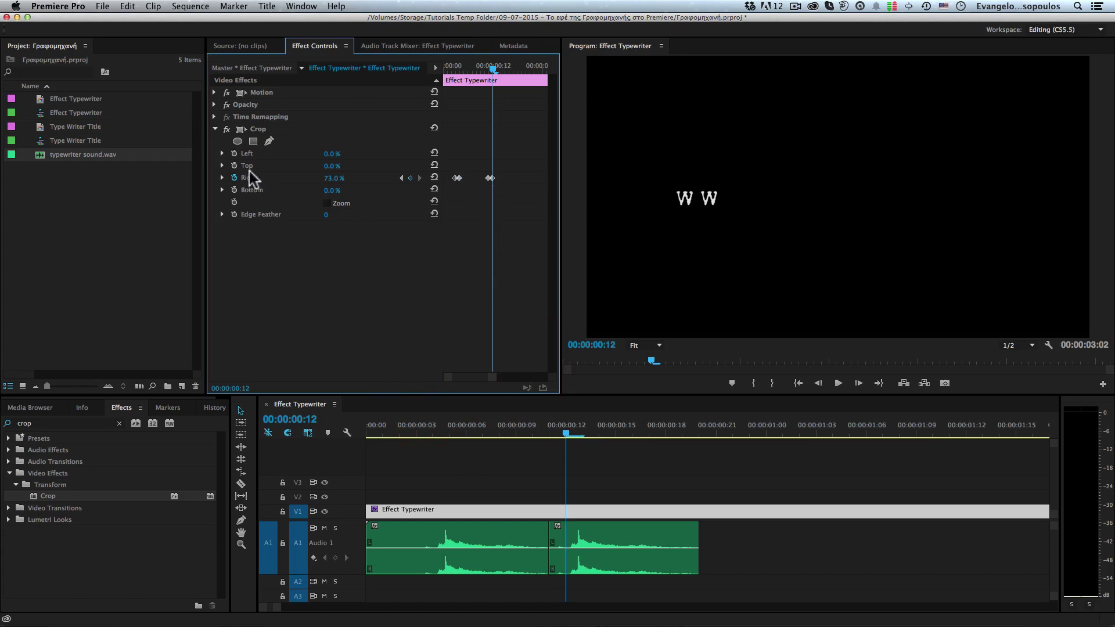
Play the sequence from the start to check the second letter against its key sound
left_click_drag(453, 436, 315, 403)
left_click(840, 384)
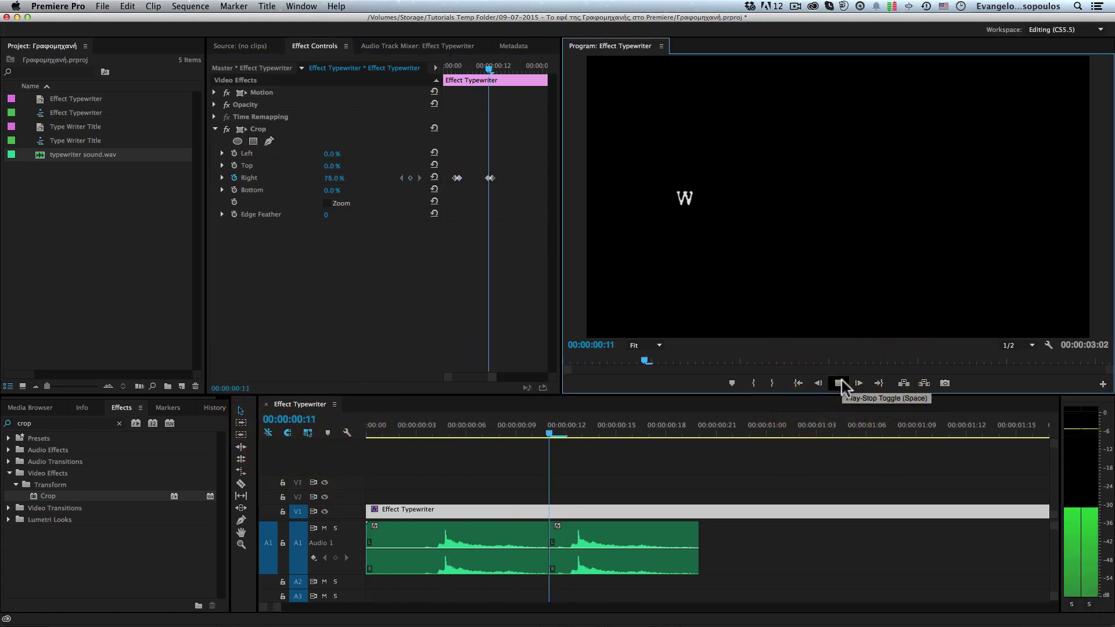
left_click(840, 383)
Place a copy of the second key sound directly after it on A1 and put the playhead at its start, frame 20
left_click_drag(607, 540, 740, 531)
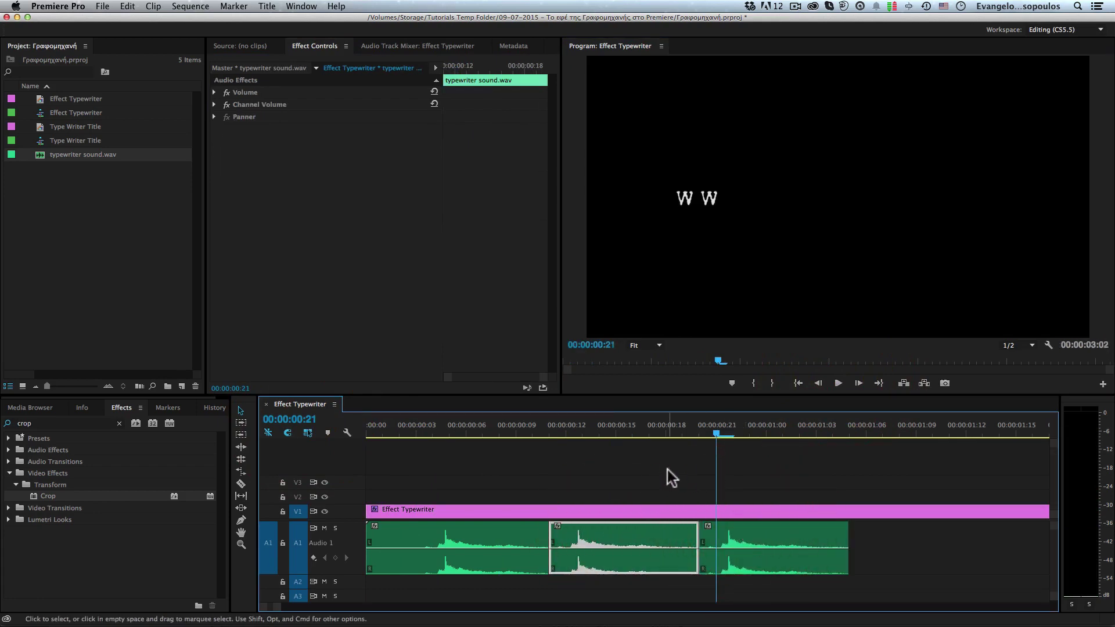
scroll(668, 469, "right", 5)
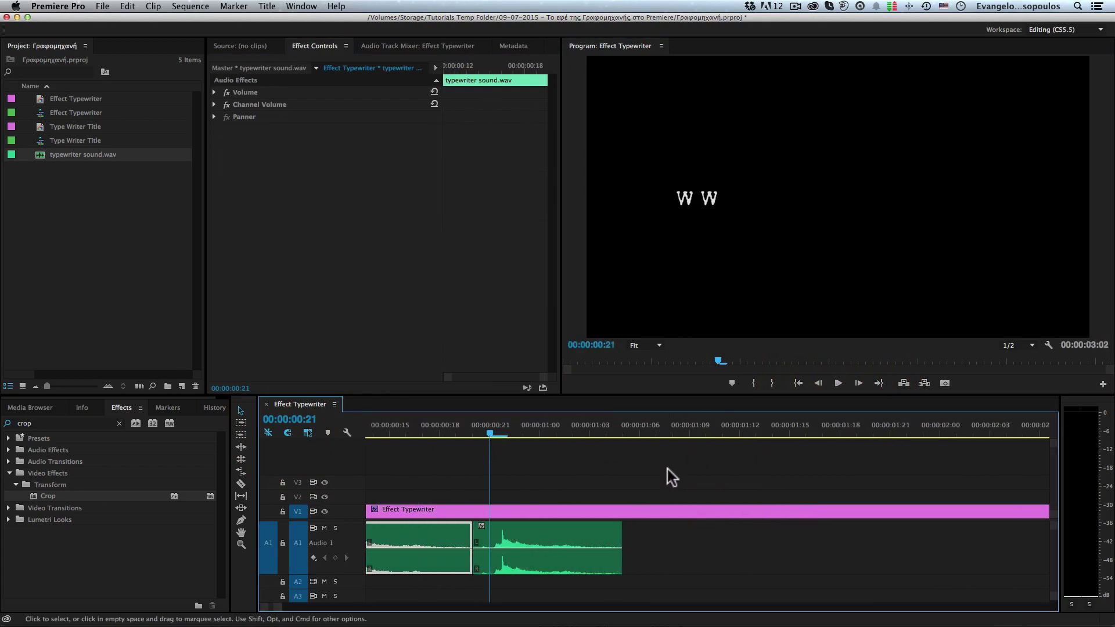
left_click(511, 535)
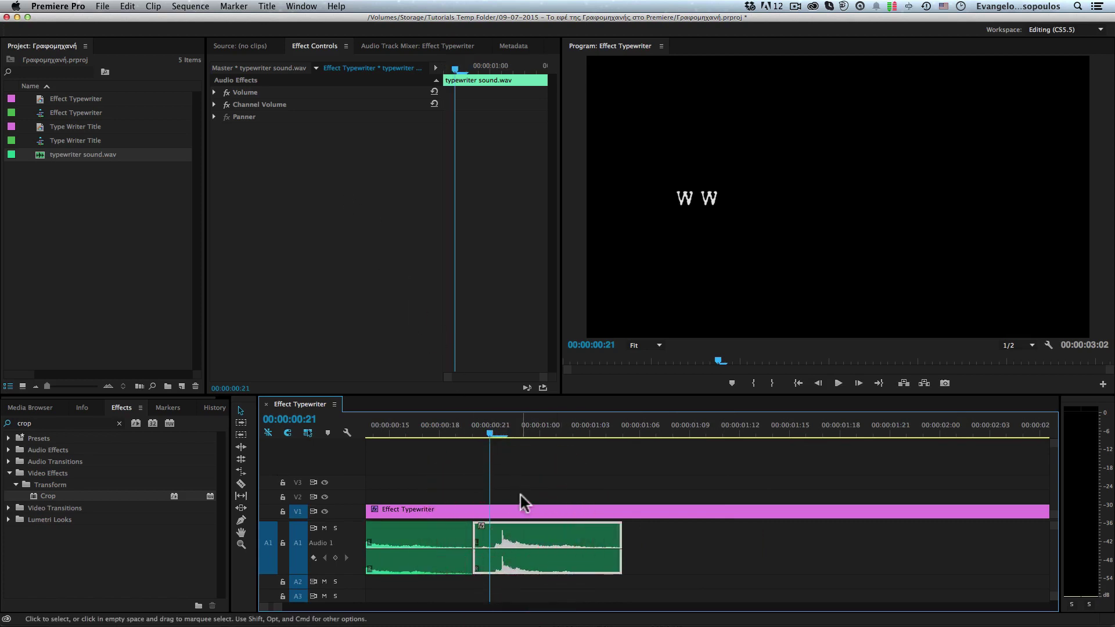
key("Left")
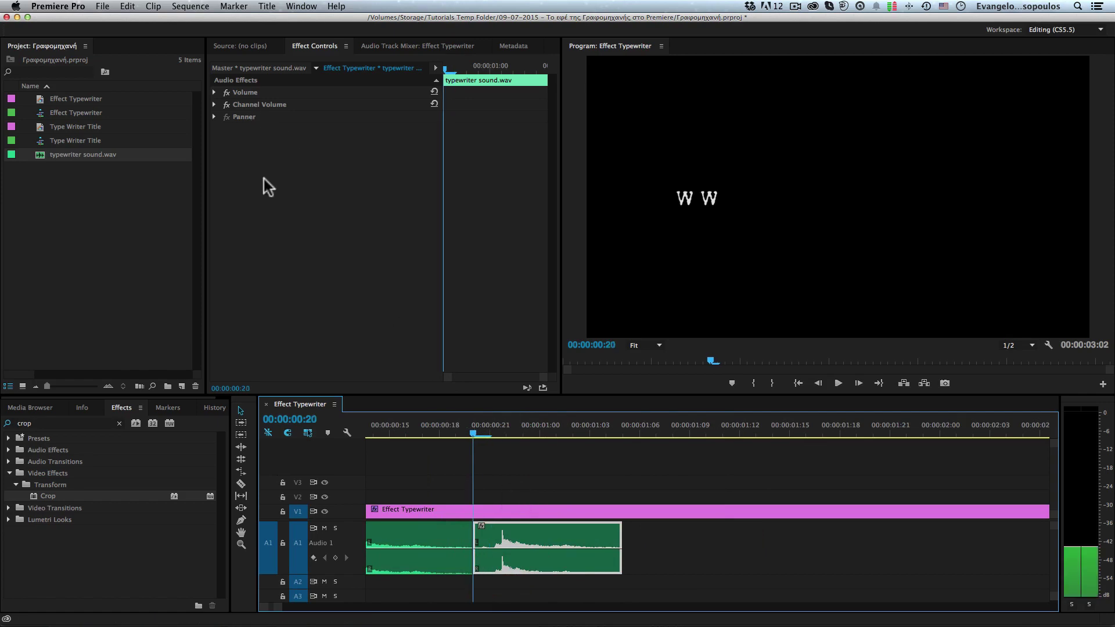
Add a Crop Right keyframe on the title at frame 20, and set Right to 69% at frame 21 to reveal the third w
left_click(454, 509)
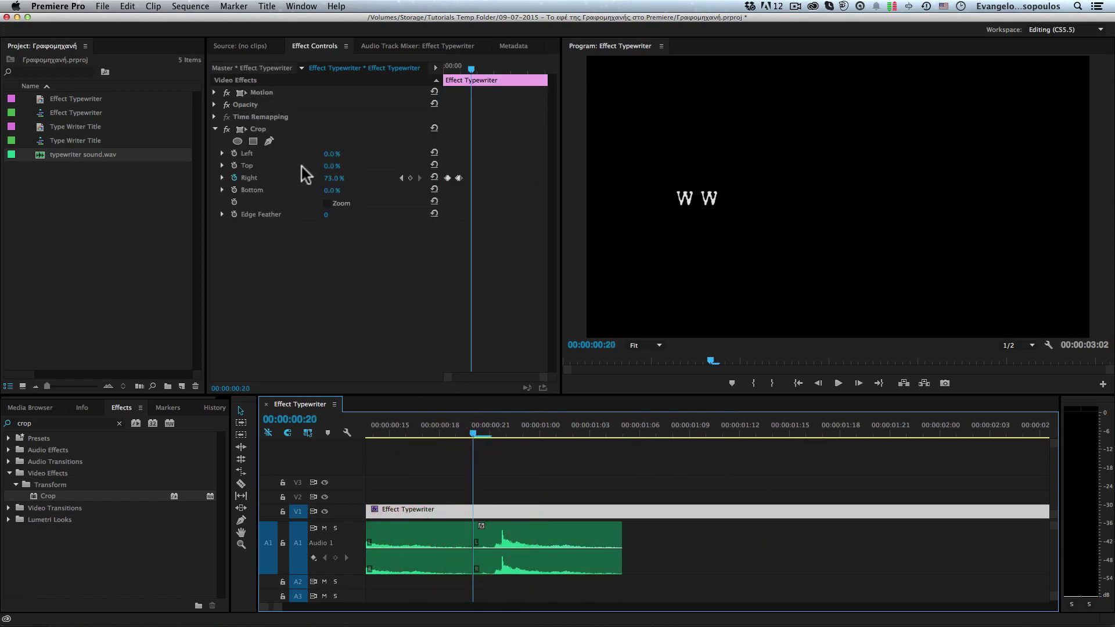
left_click(410, 178)
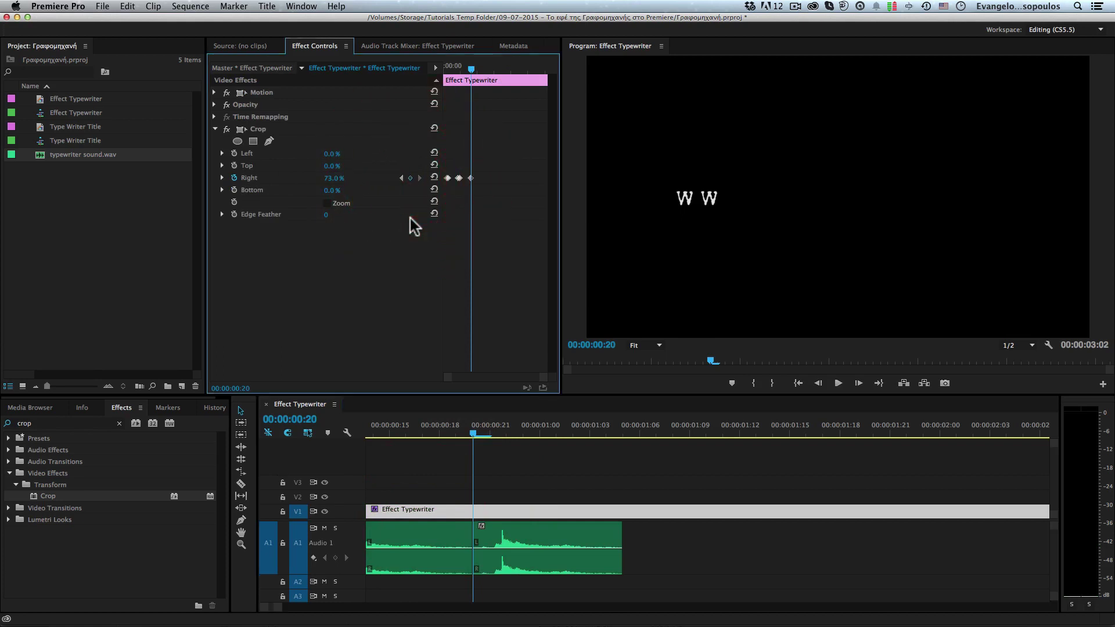
key("Right")
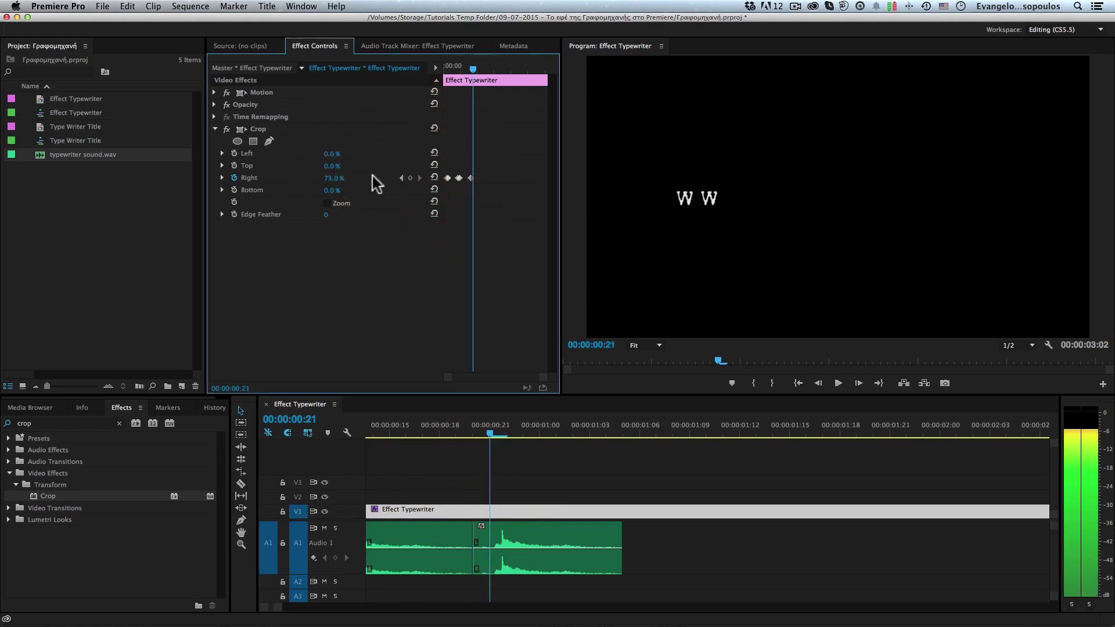
left_click(334, 178)
type("67")
key("Return")
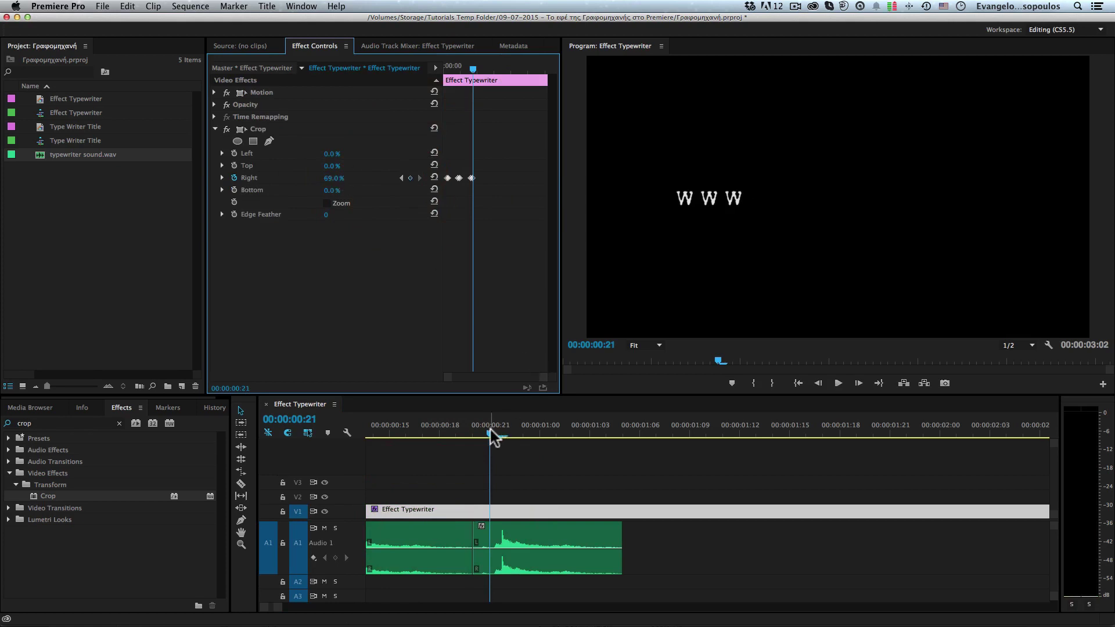
Play the sequence from the start to check all three w letters, stopping at 00:00:01:07
left_click_drag(490, 434, 279, 423)
left_click_drag(279, 608, 310, 610)
left_click_drag(376, 431, 368, 433)
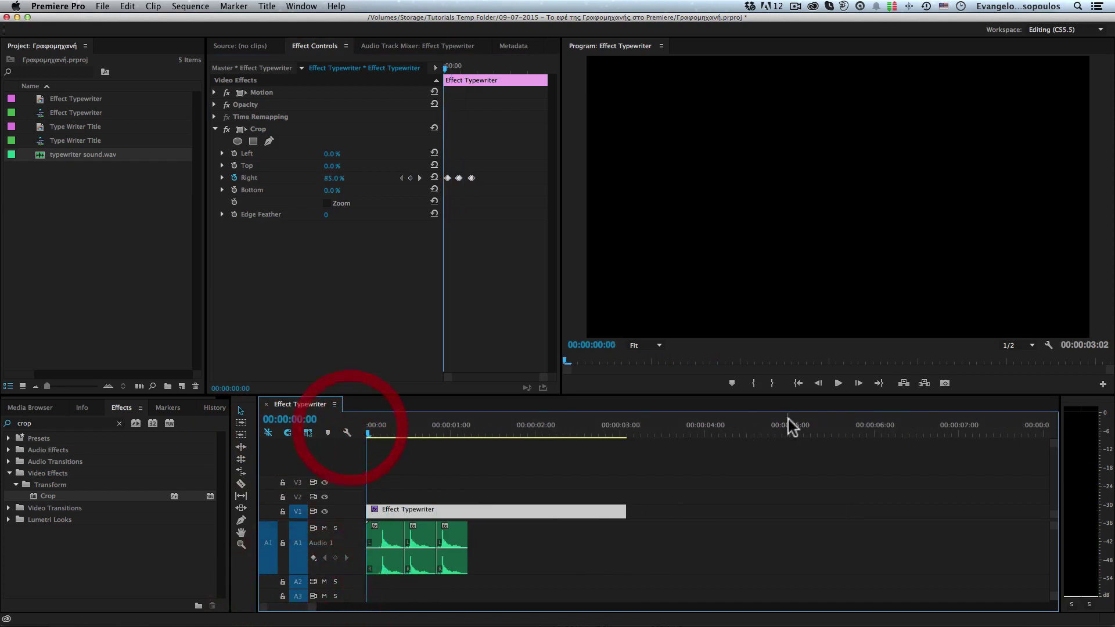
left_click(837, 384)
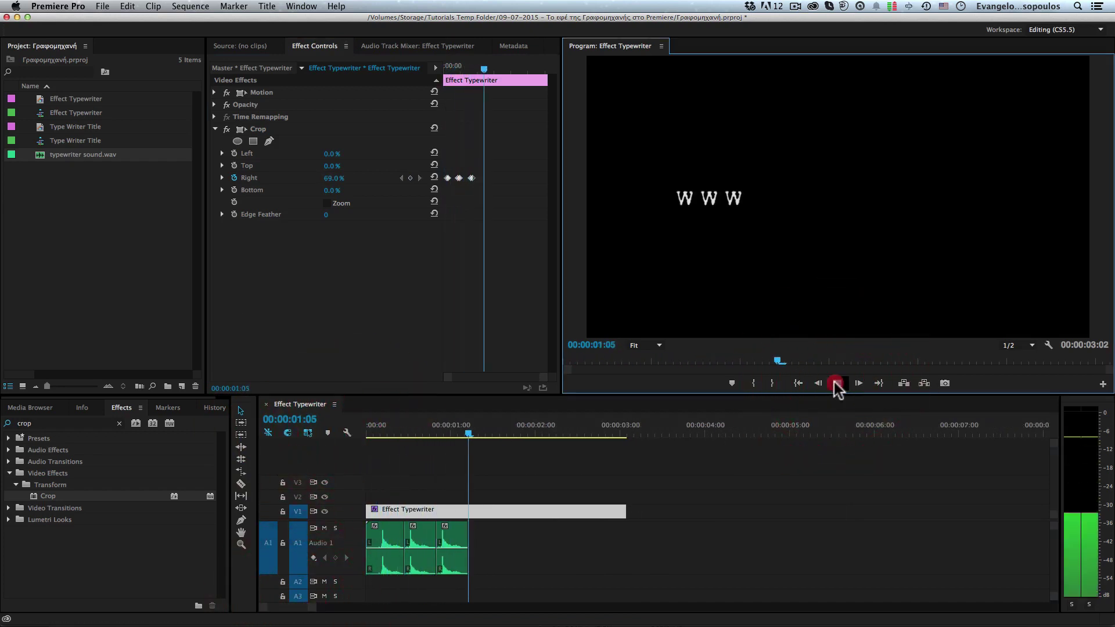
left_click(837, 385)
Place a copy of the third key sound on A1 starting at 00:00:01:07, leaving a short gap before it
left_click_drag(458, 533, 493, 542)
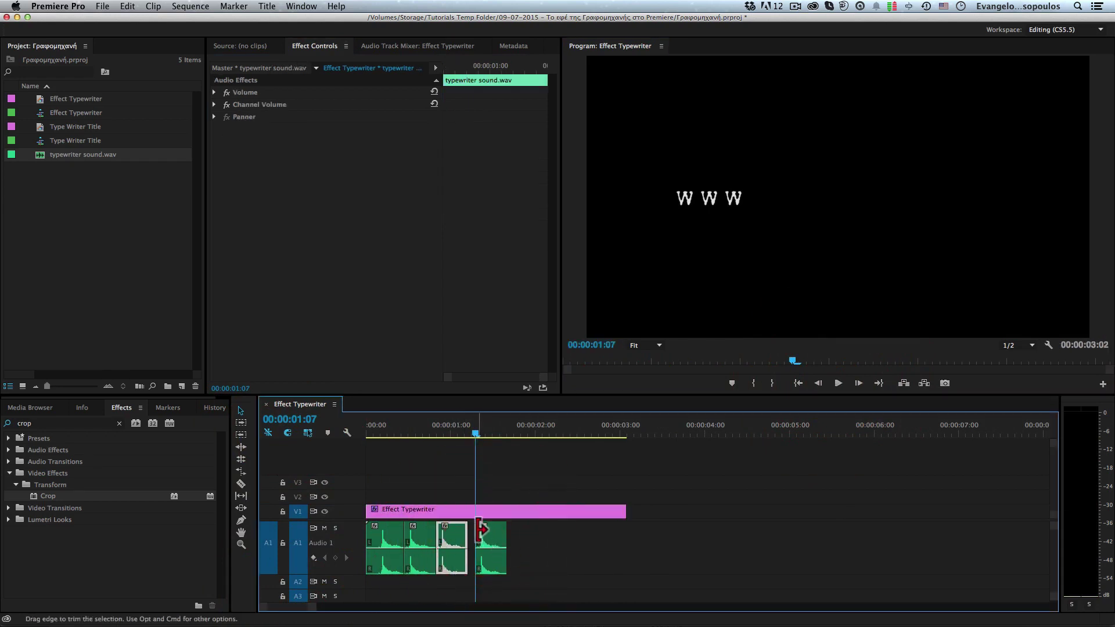
left_click_drag(312, 607, 295, 611)
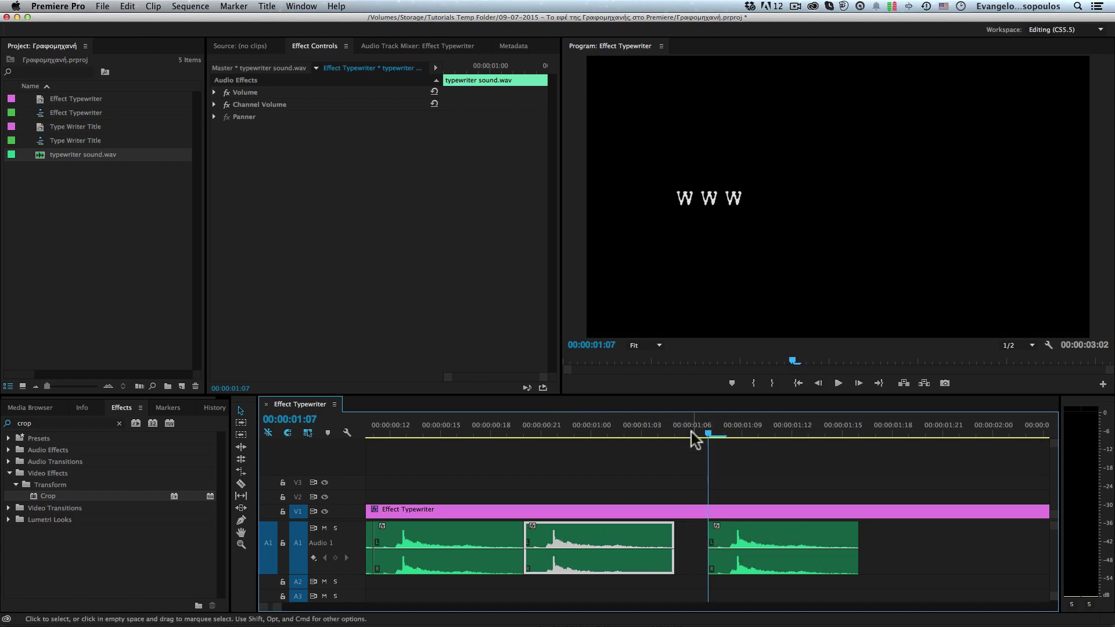
left_click(746, 534)
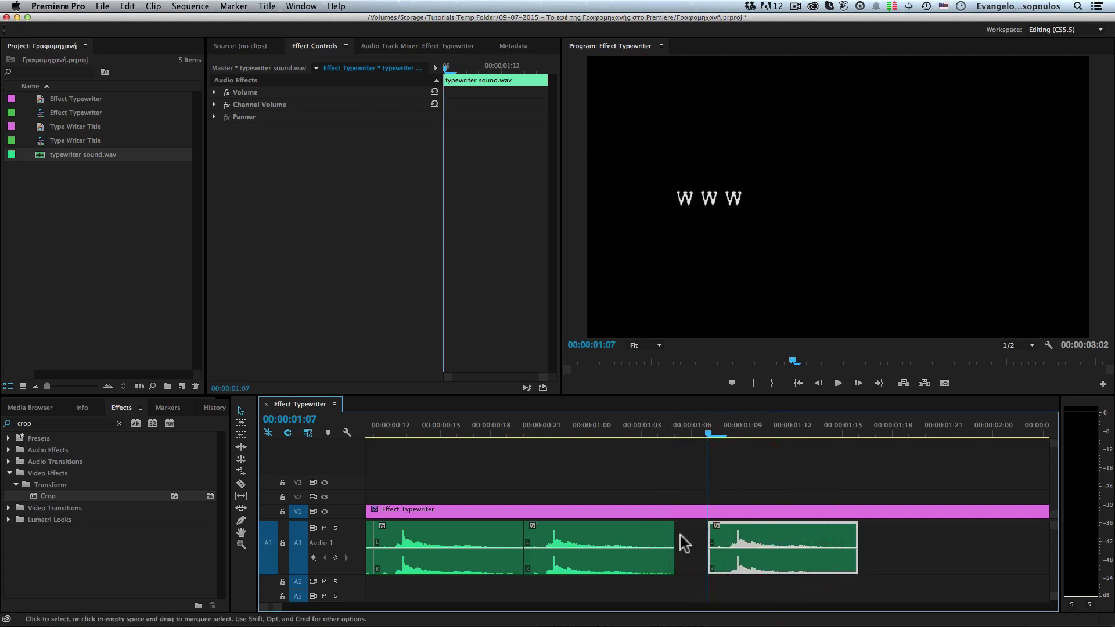
Add a Crop Right keyframe on the title at 00:00:01:07, and set Right to 65% at 00:00:01:08 to reveal the dot
left_click(678, 510)
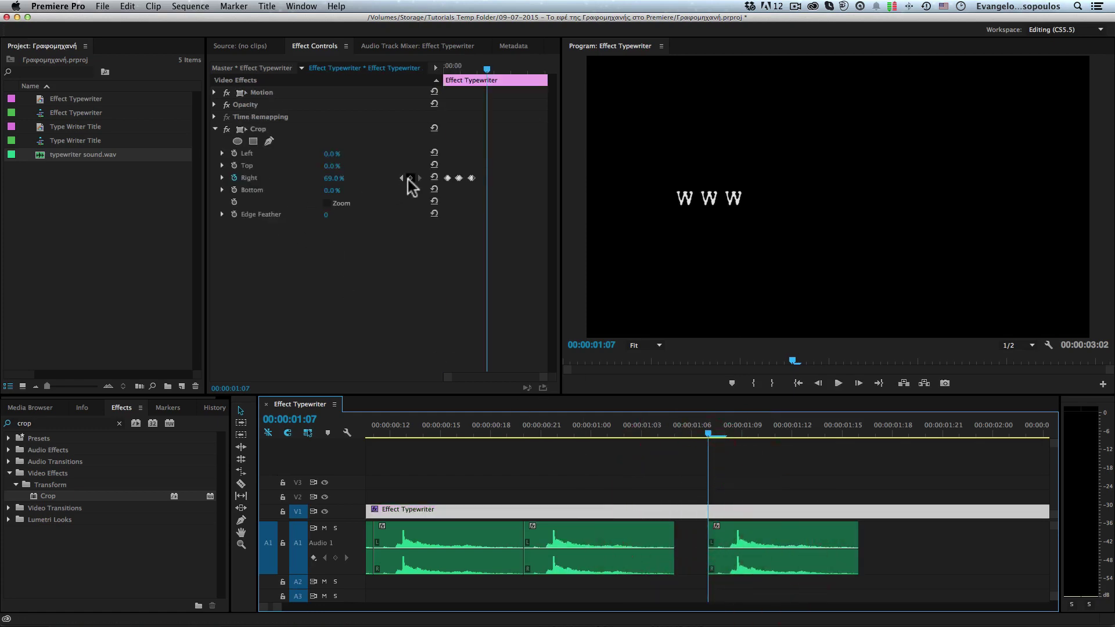
left_click(409, 178)
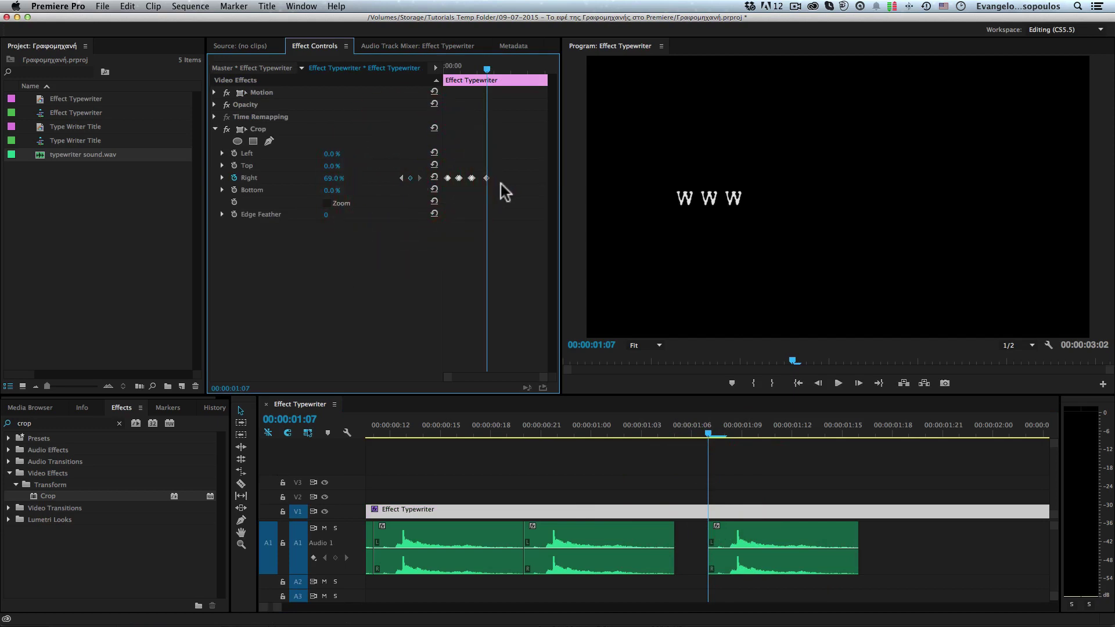
key("Right")
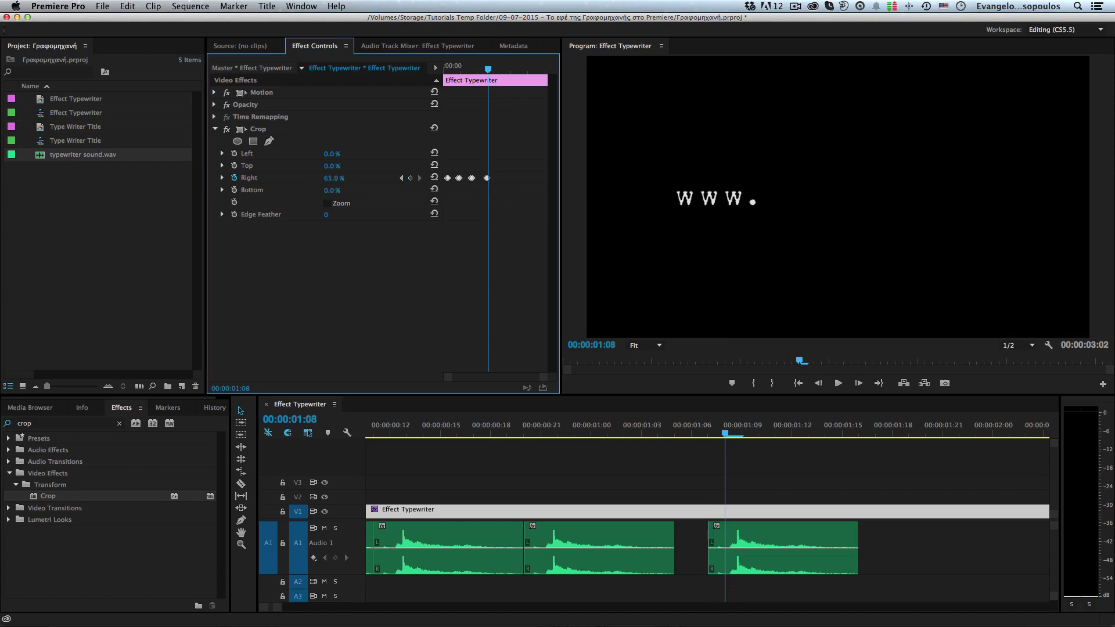
Play the sequence from the start to check the dot's timing, stopping at 00:00:01:19
left_click_drag(722, 431, 249, 439)
left_click_drag(280, 608, 291, 608)
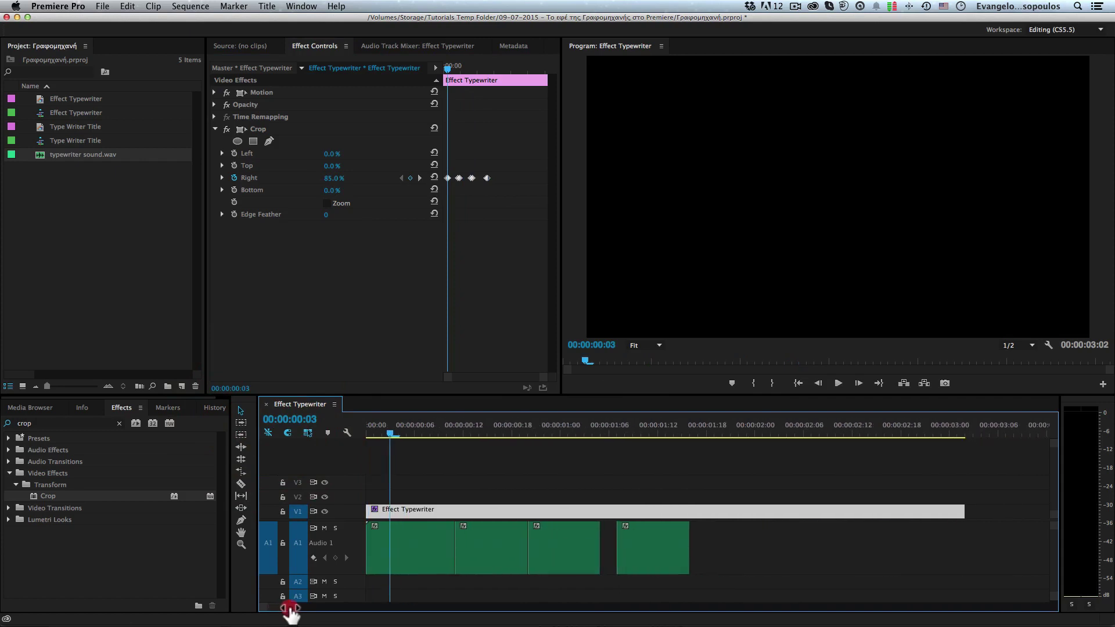
left_click_drag(388, 434, 357, 431)
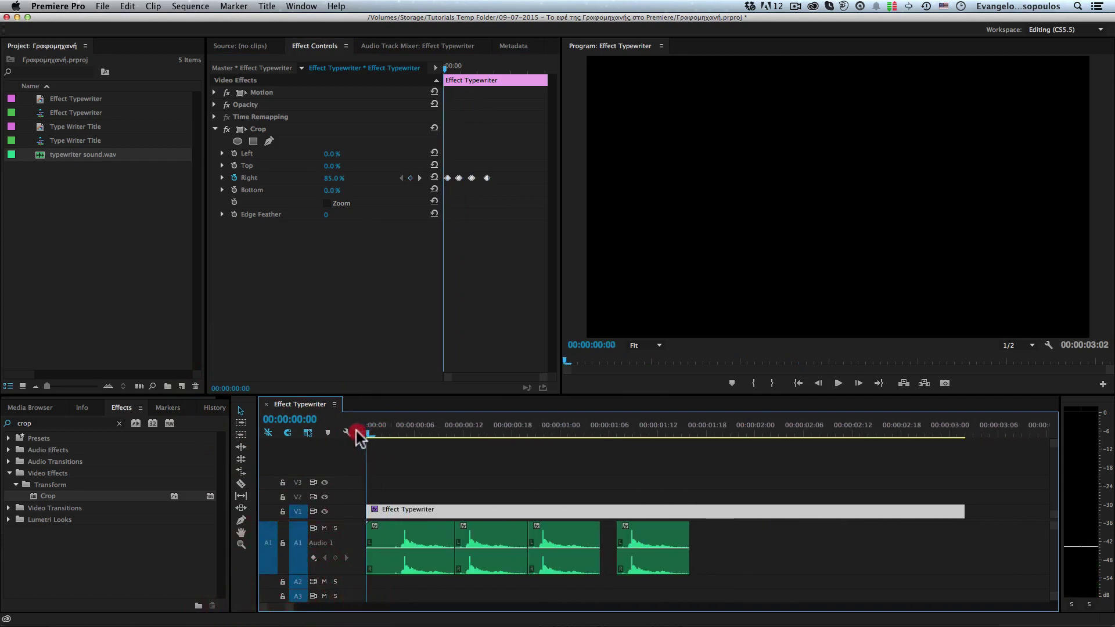
left_click(837, 382)
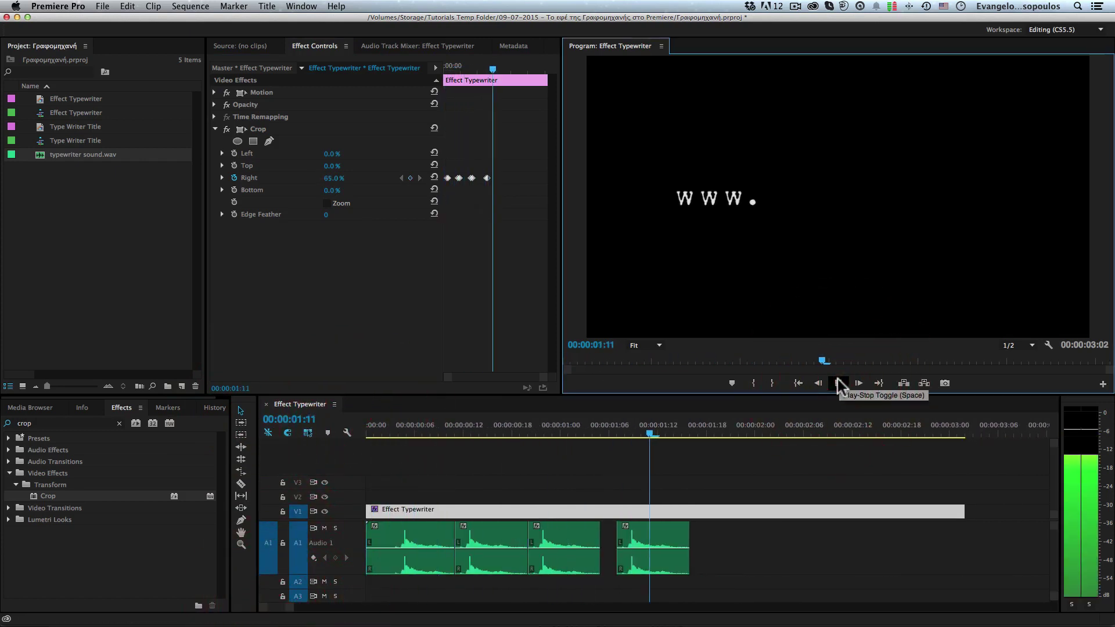
left_click(837, 382)
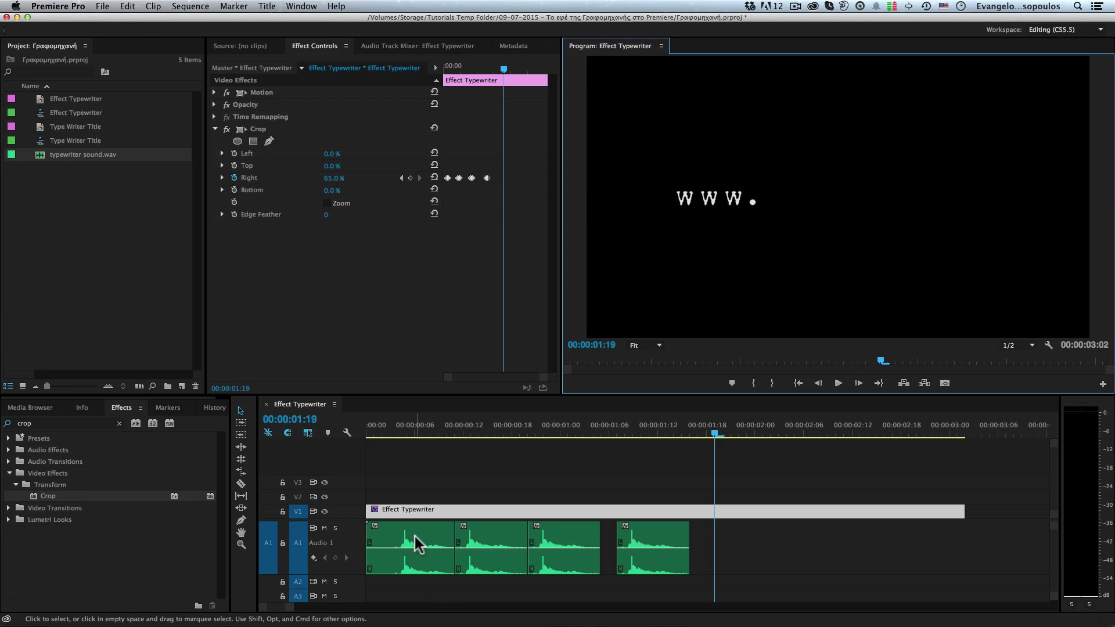
Place a copy of the fourth key sound on A1 starting at 00:00:01:19, with its end shortened
left_click(575, 543)
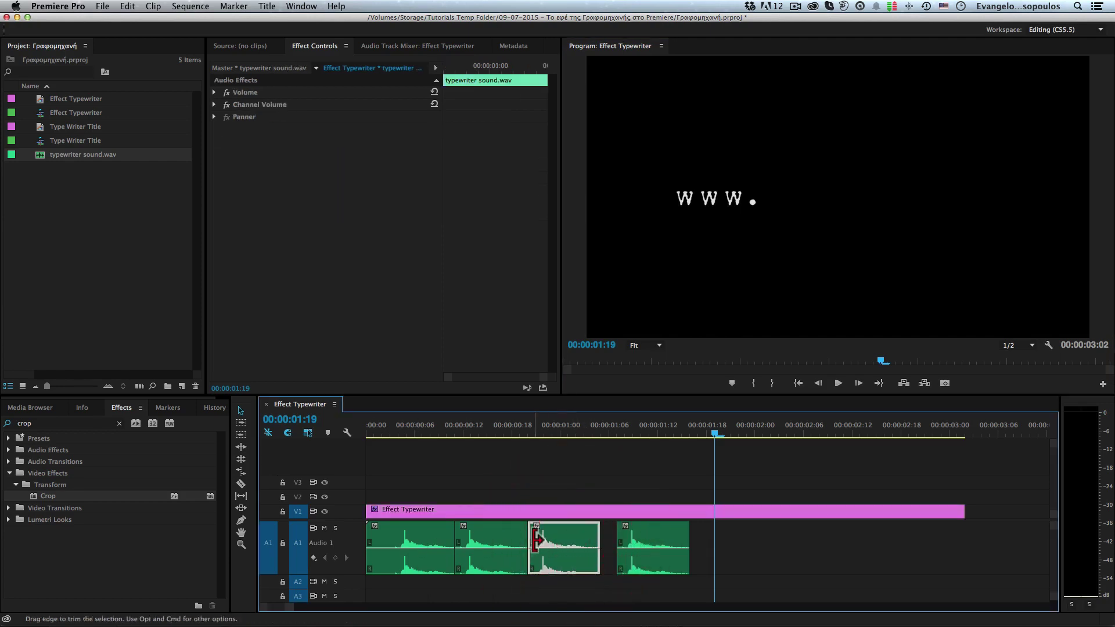
left_click(649, 540)
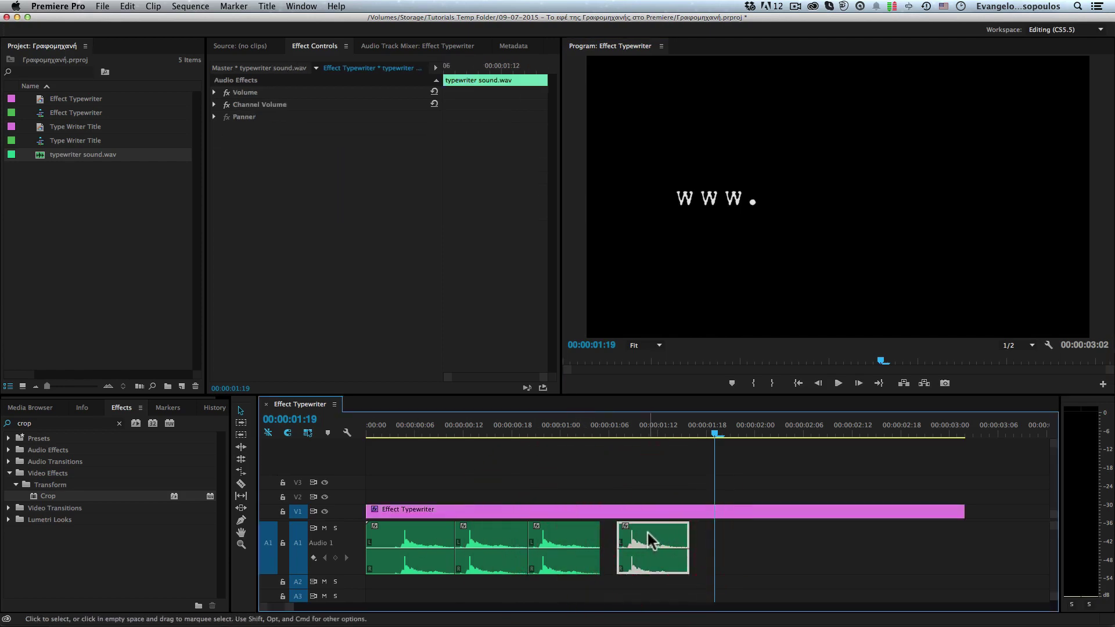
left_click_drag(651, 542, 761, 532)
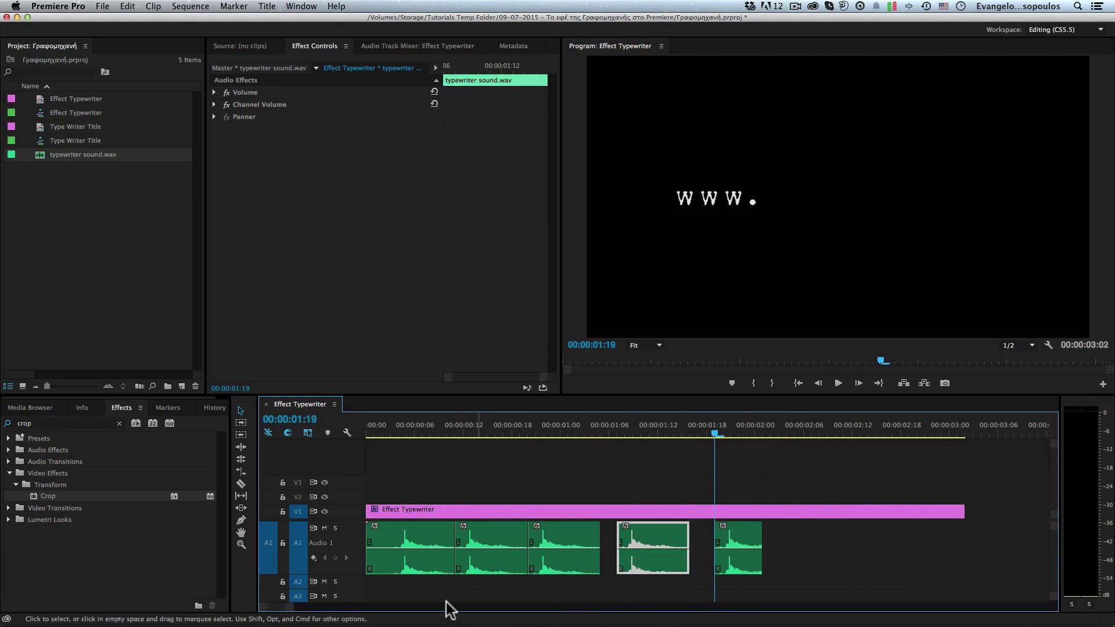
mouse_move(294, 612)
left_mouse_down()
mouse_move(304, 604)
mouse_move(273, 610)
left_mouse_up()
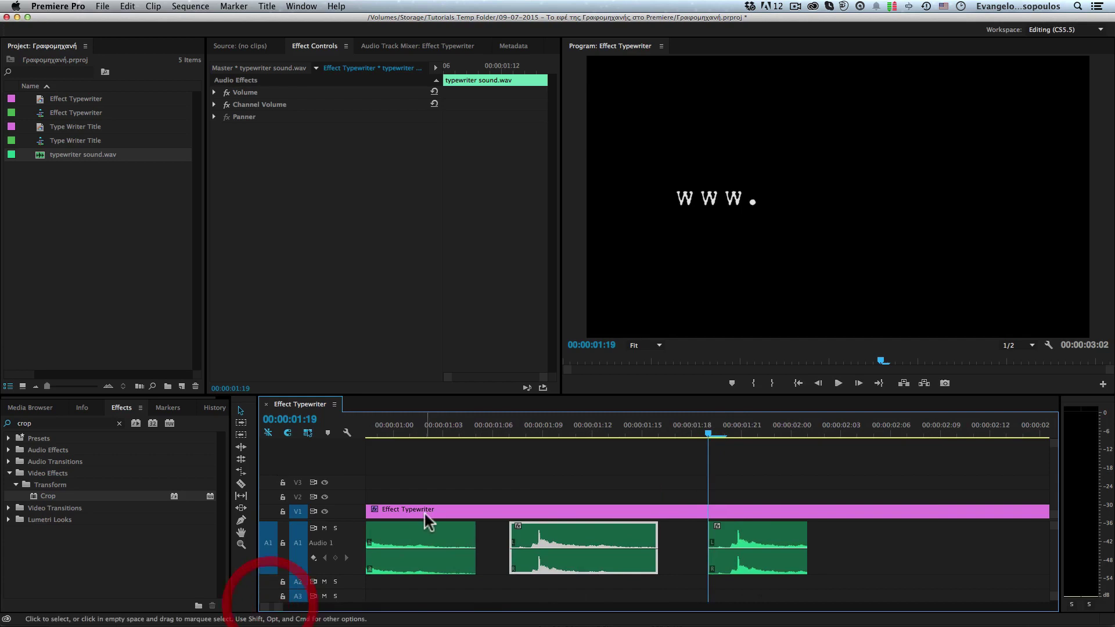
Add a Crop Right keyframe on the title at 00:00:01:19, and set Right to 61% at 00:00:01:20 to reveal the t
left_click(664, 508)
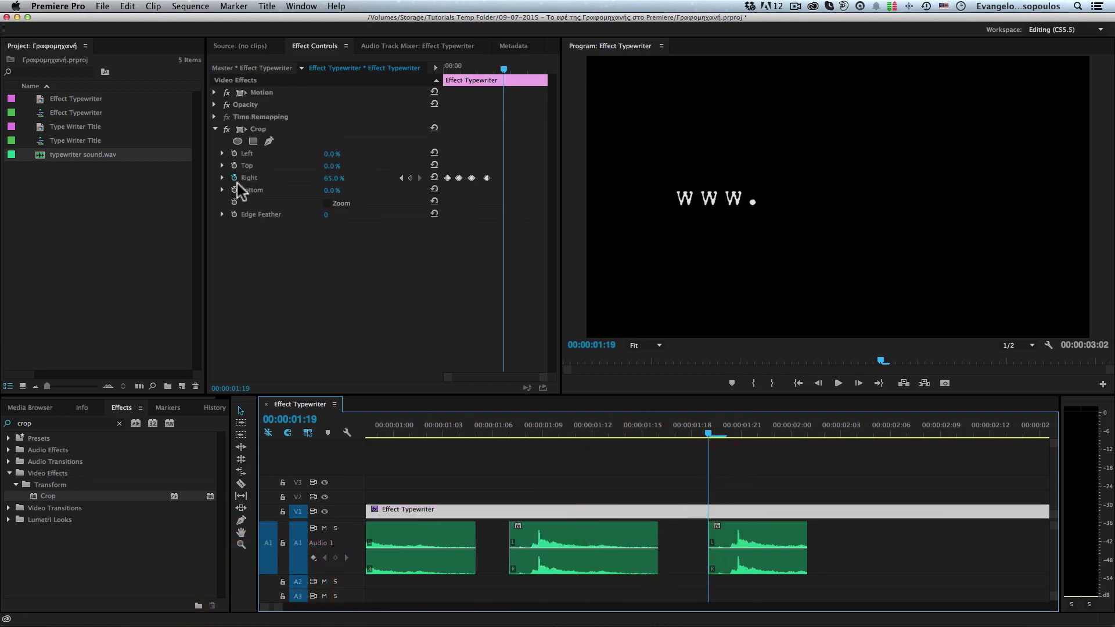
left_click(410, 178)
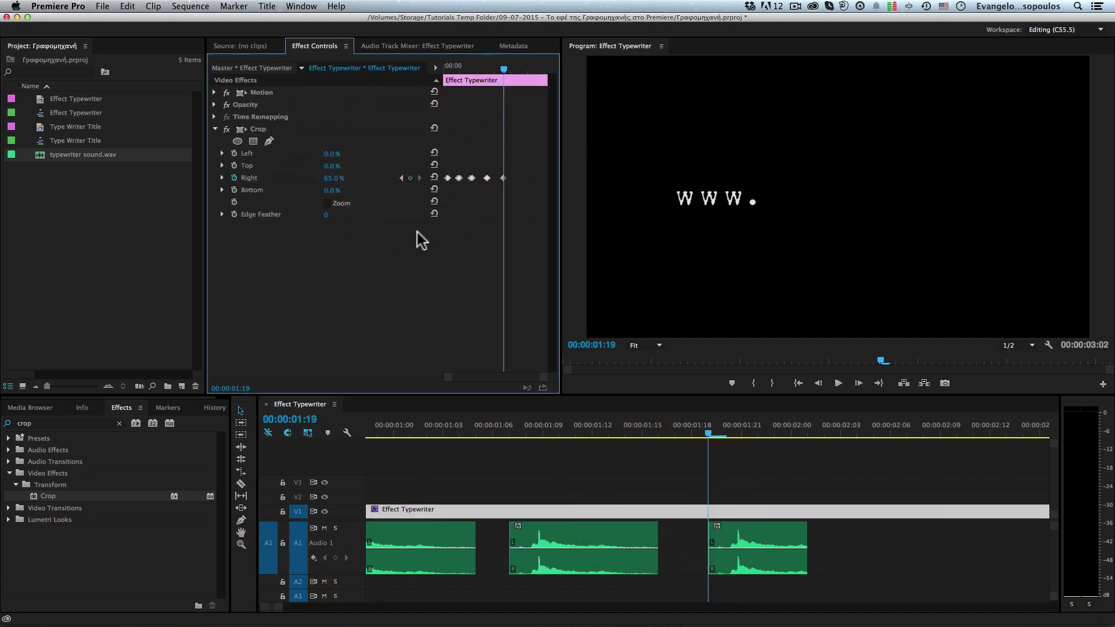
key("Right")
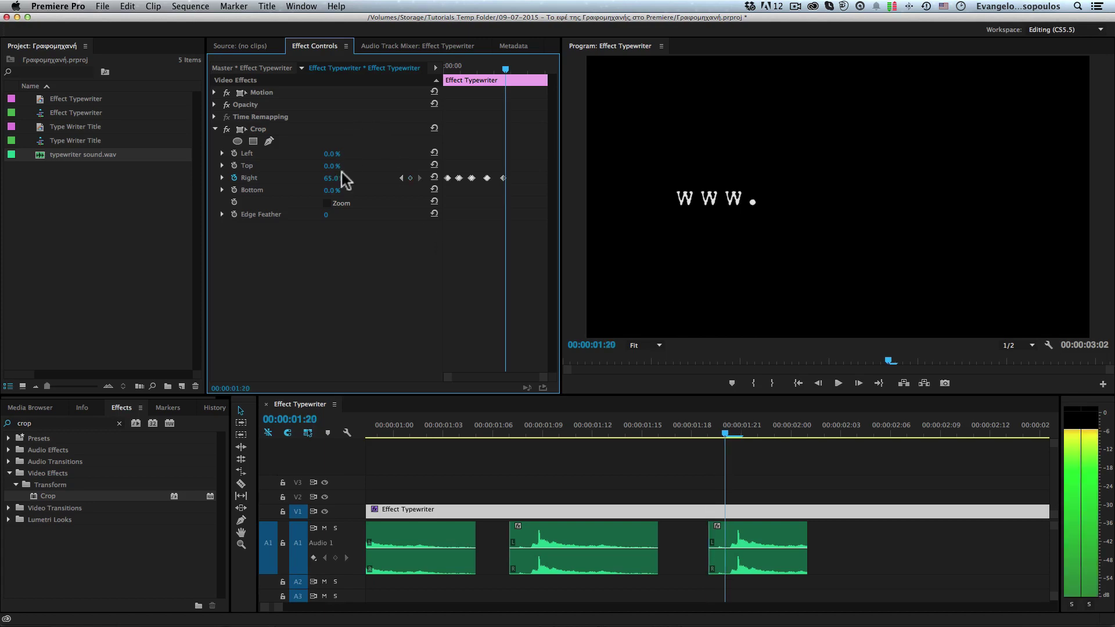
left_click_drag(342, 173, 338, 173)
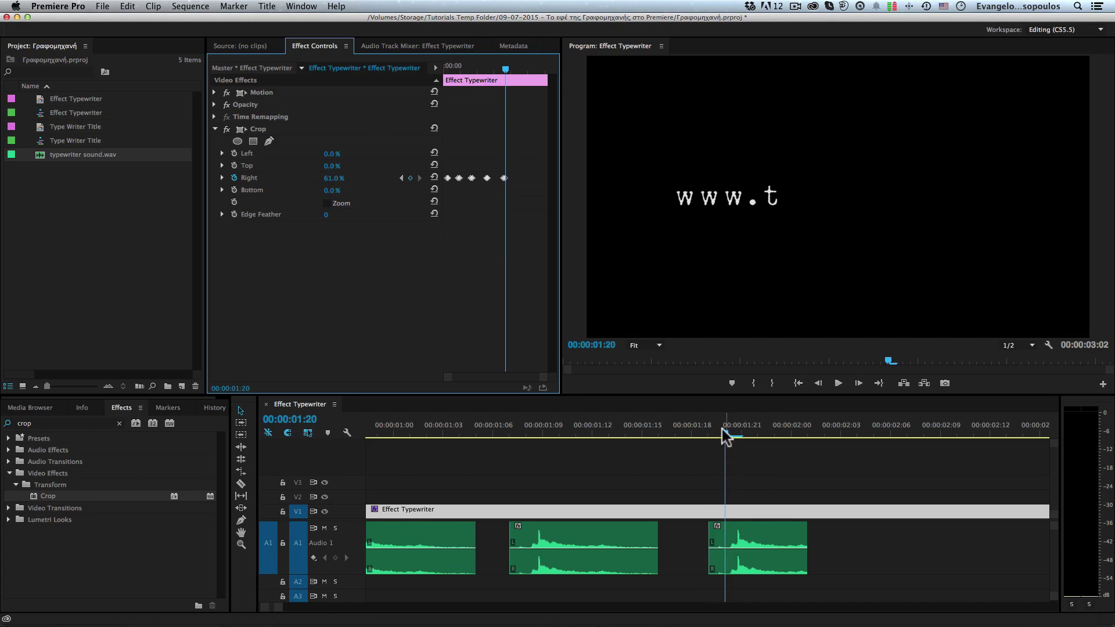
Place a copy of the last key sound on A1 starting at 00:00:02:01
left_click(764, 531)
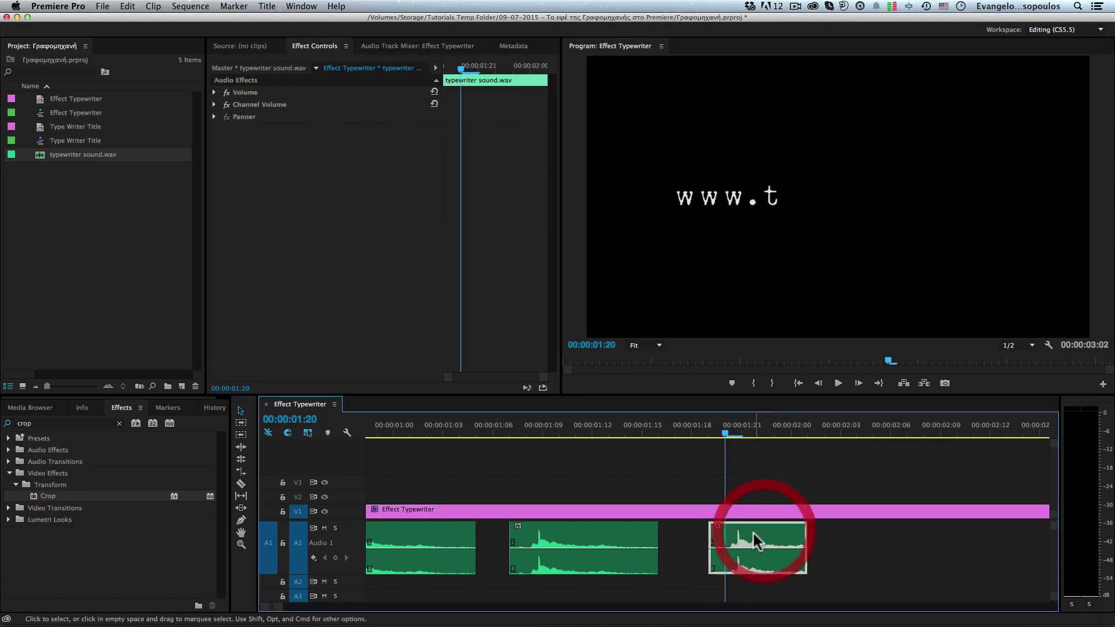
left_click_drag(755, 540, 854, 533)
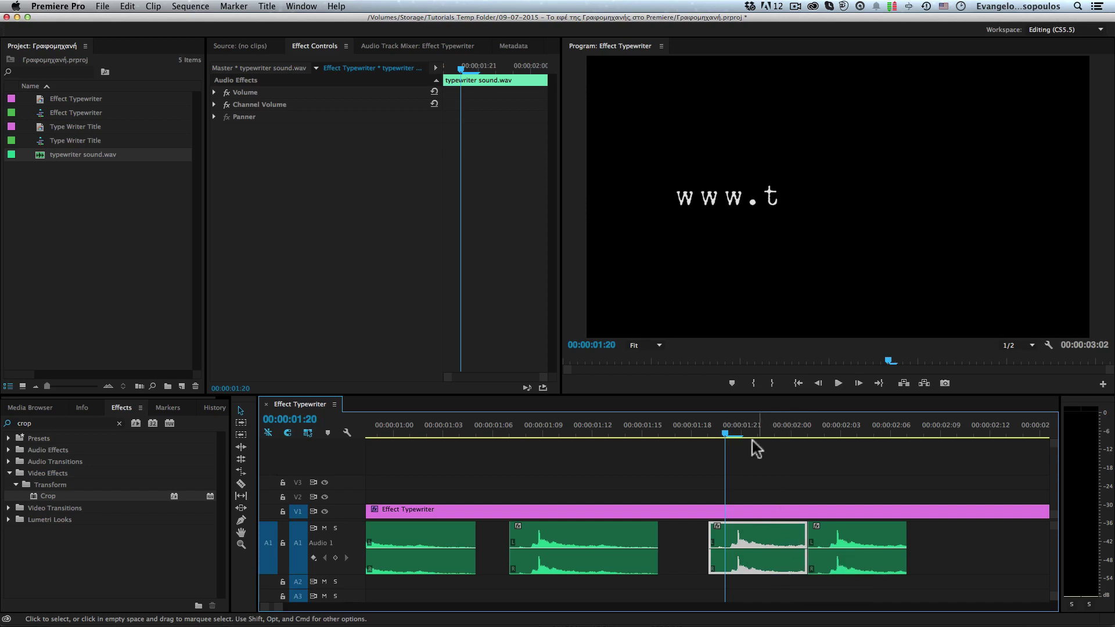
Add a Crop Right keyframe on the title at 00:00:02:01, and set Right to 57% at 00:00:02:02 to reveal the e
left_click_drag(726, 430, 808, 431)
left_click(691, 514)
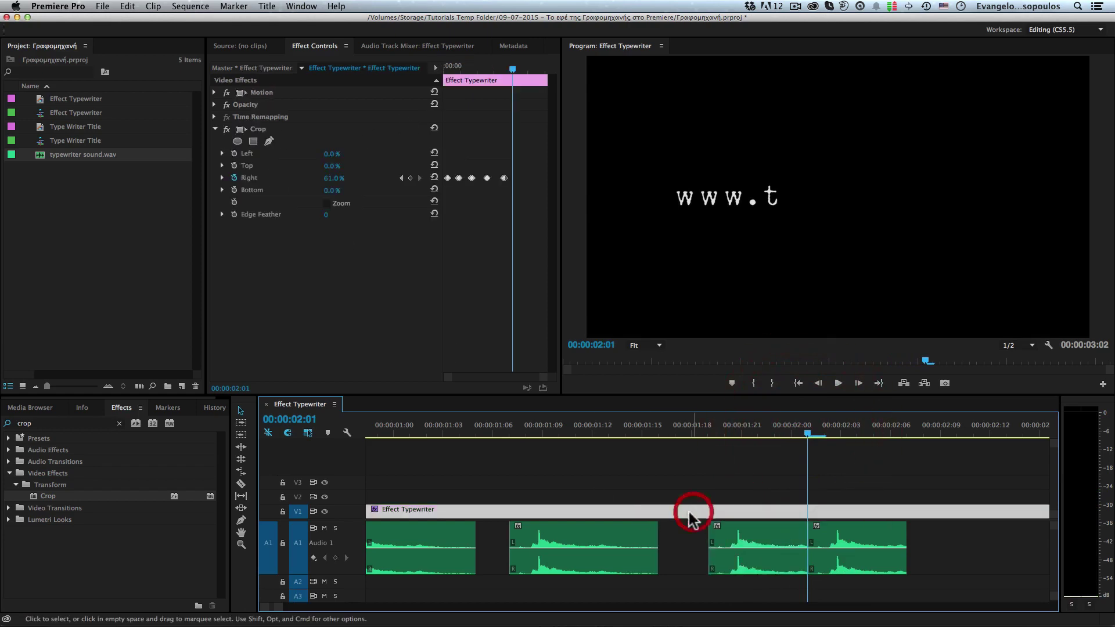
left_click(410, 178)
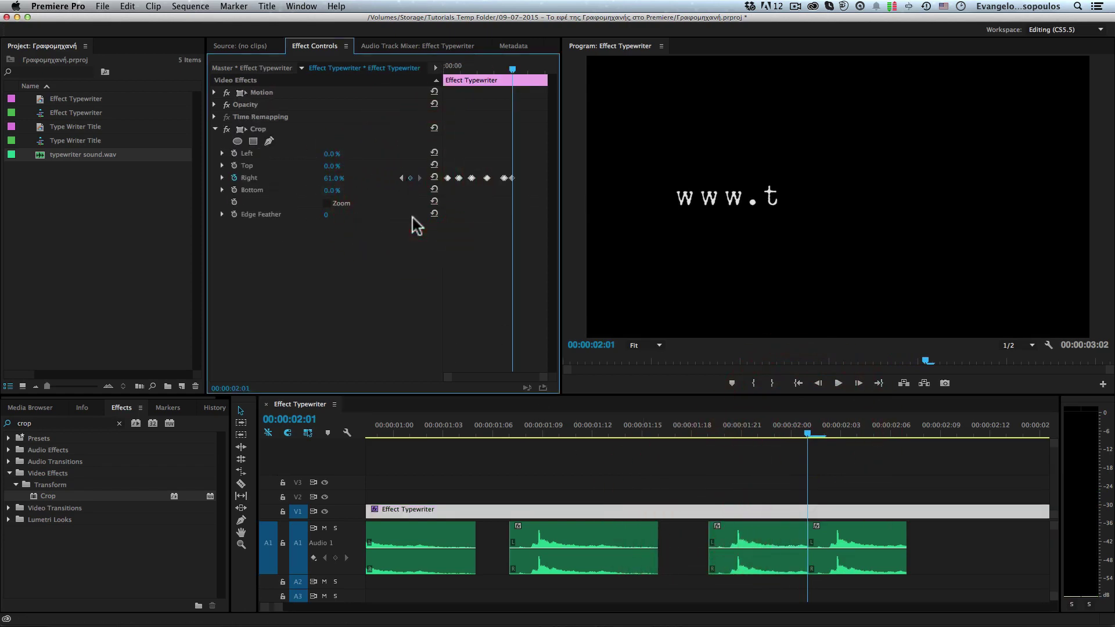
key("Right")
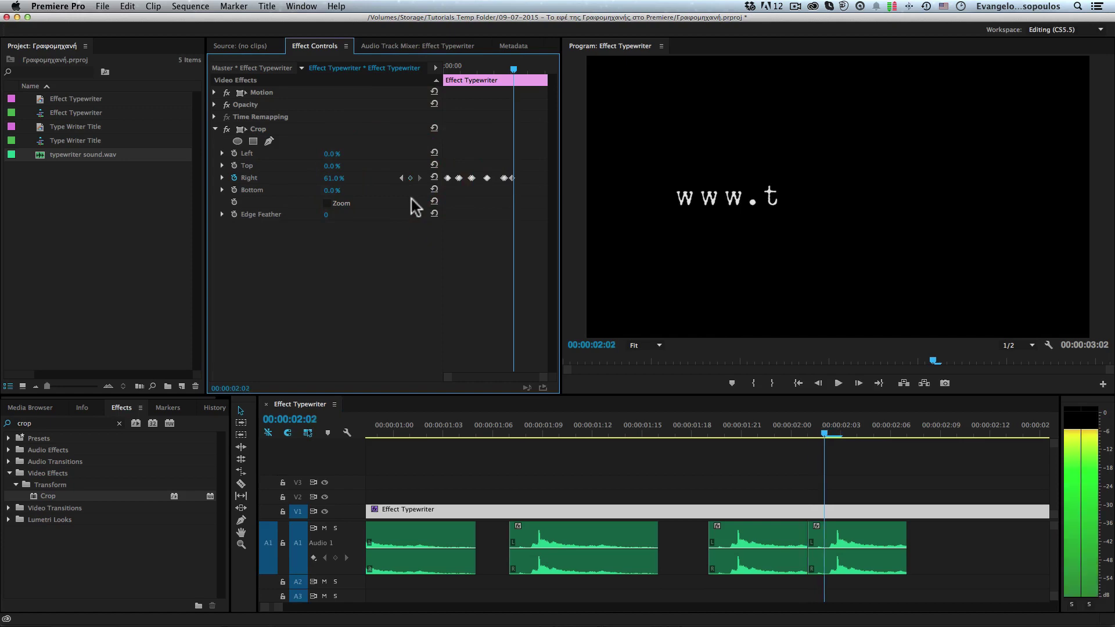
left_click_drag(334, 179, 327, 179)
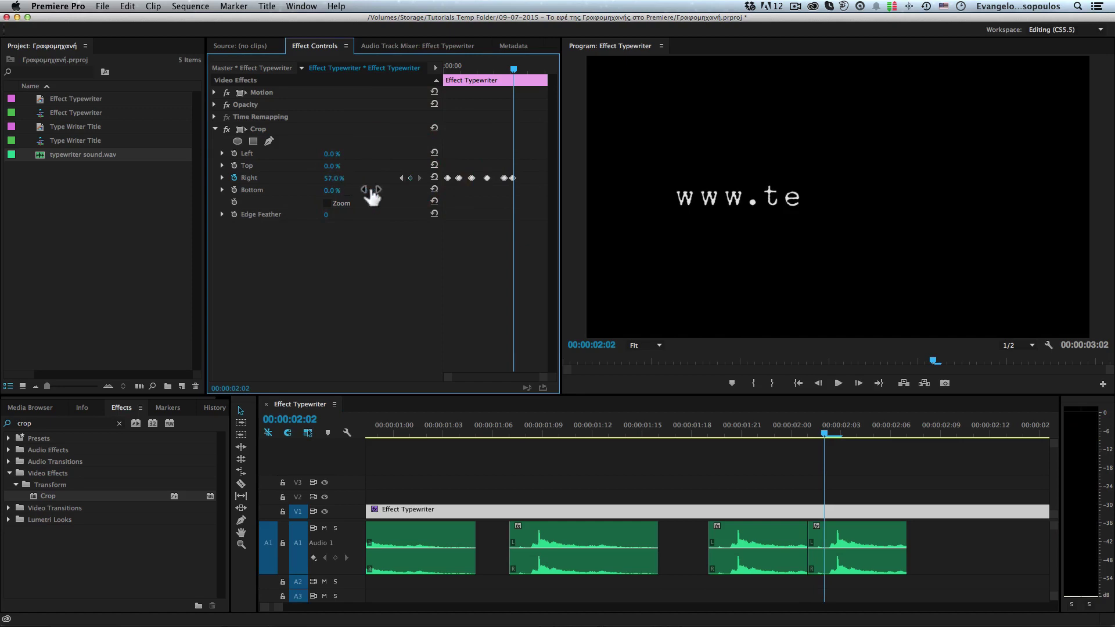
Place another copy of the key sound on A1 starting at 00:00:02:07
scroll(694, 499, "down", 5)
scroll(695, 511, "up", 2)
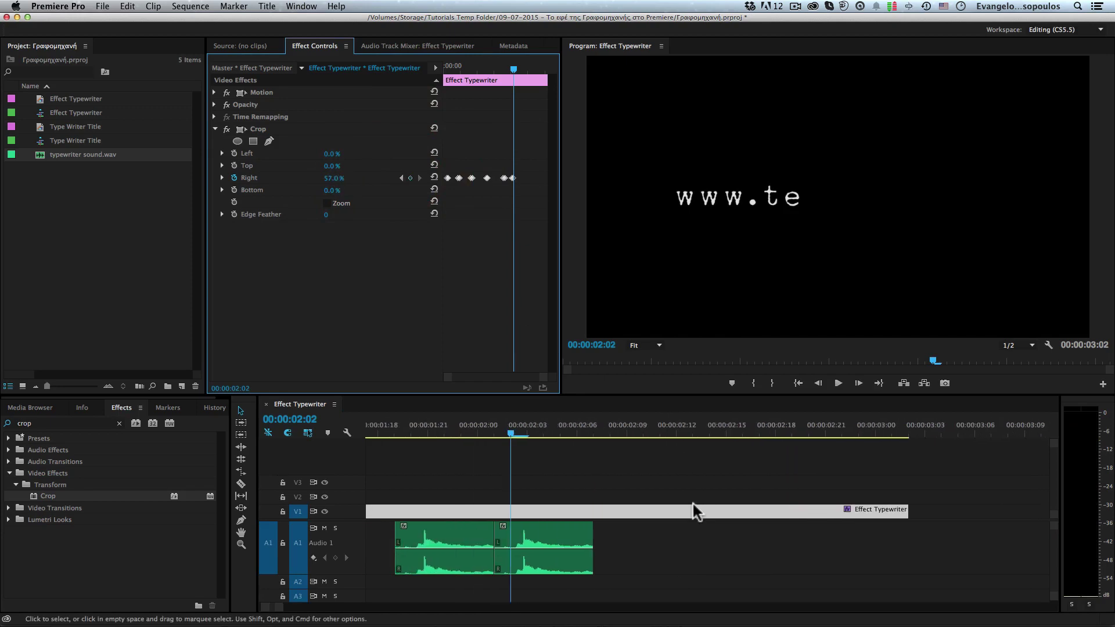
left_click_drag(570, 531, 667, 526)
Add a Crop Right keyframe on the title at 00:00:02:07, and set Right to 51% at 00:00:02:08 to reveal the a
left_click(624, 430)
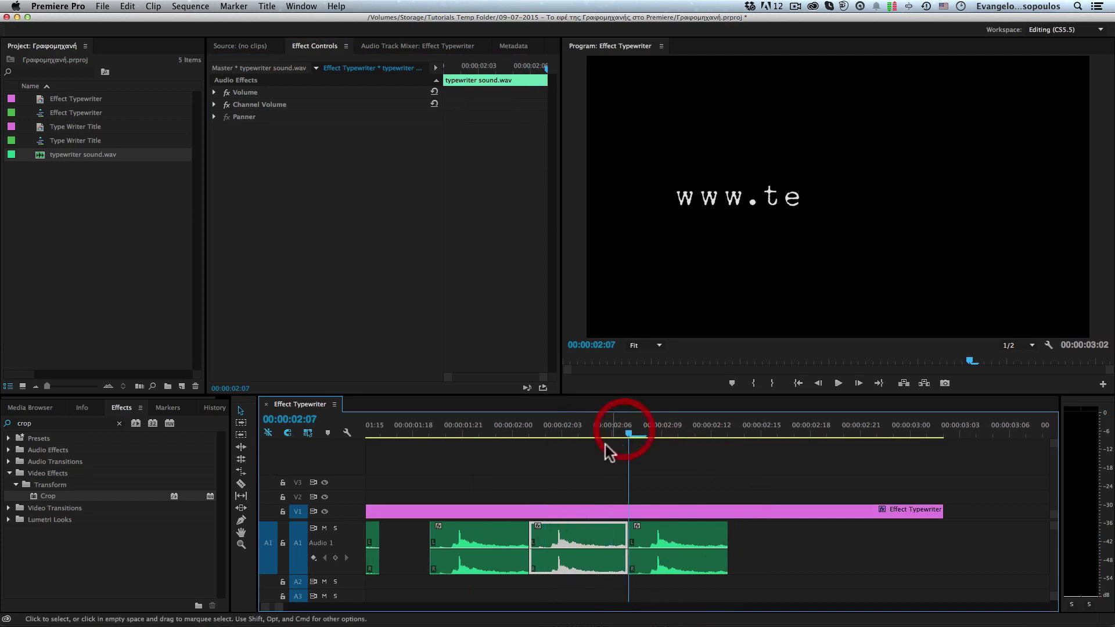
left_click(604, 510)
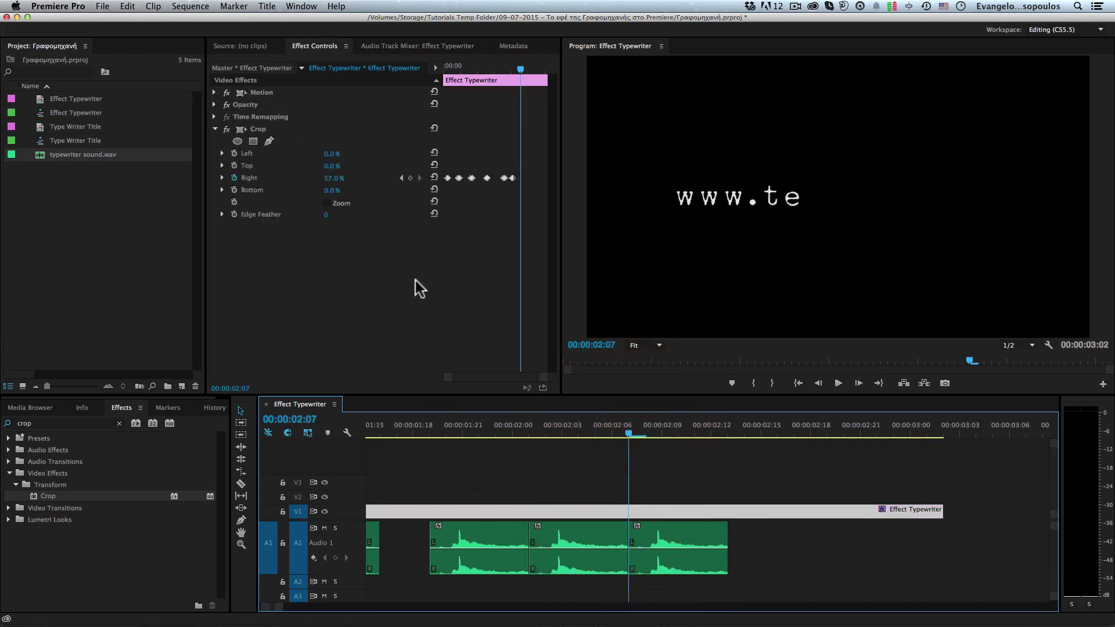
left_click(410, 178)
key("Right")
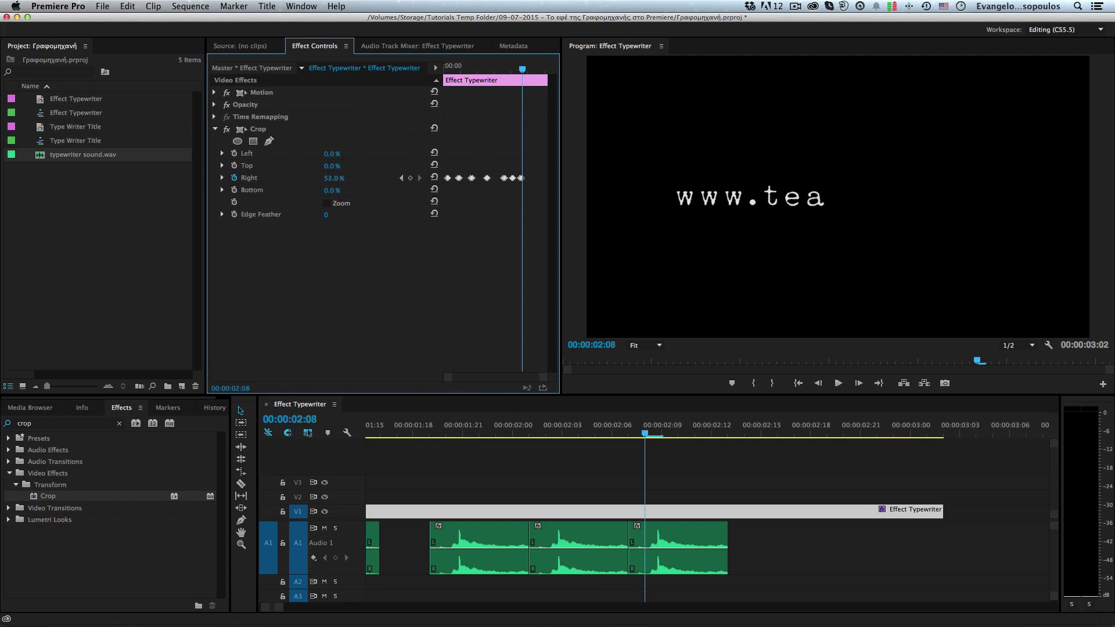
Play the sequence from the start to check the latest letters against their key sounds, stopping at 00:00:02:18
left_click(420, 430)
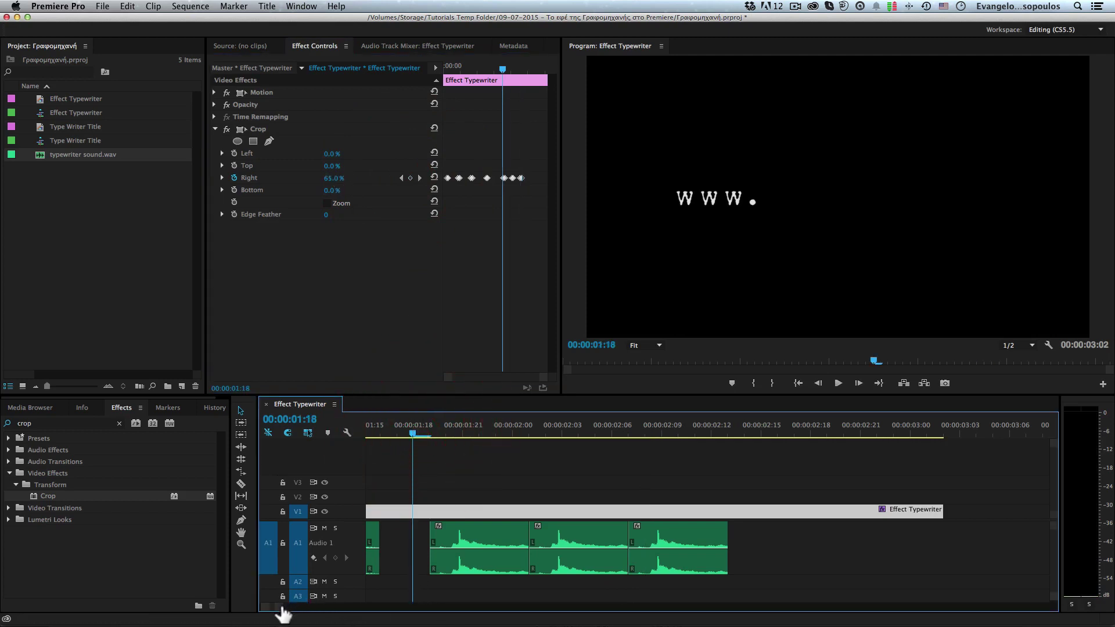
left_click_drag(283, 607, 324, 607)
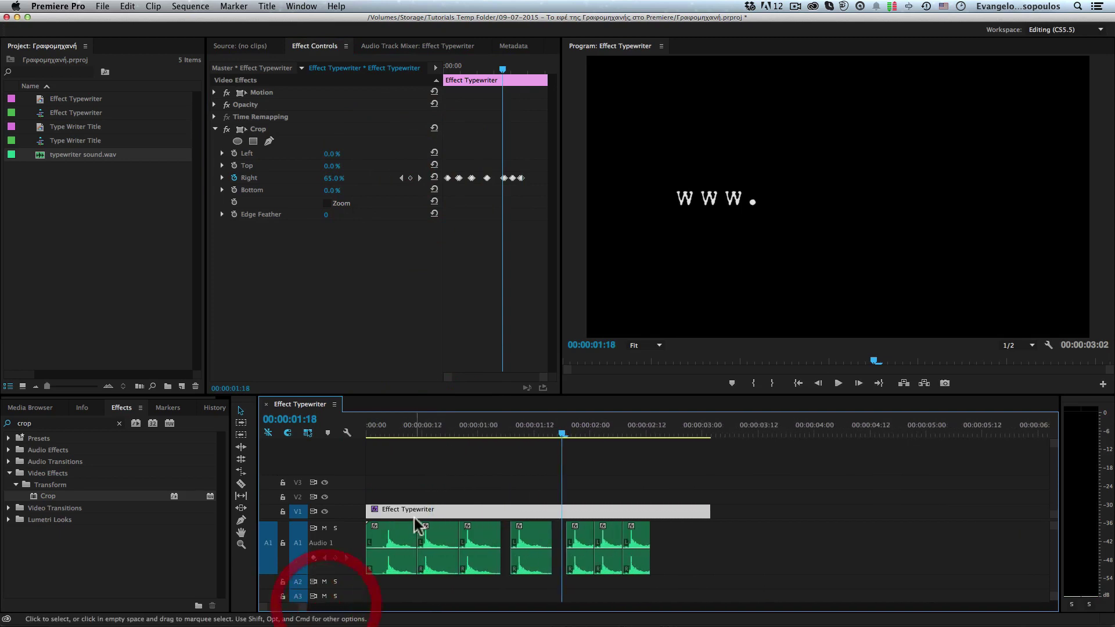
left_click(369, 430)
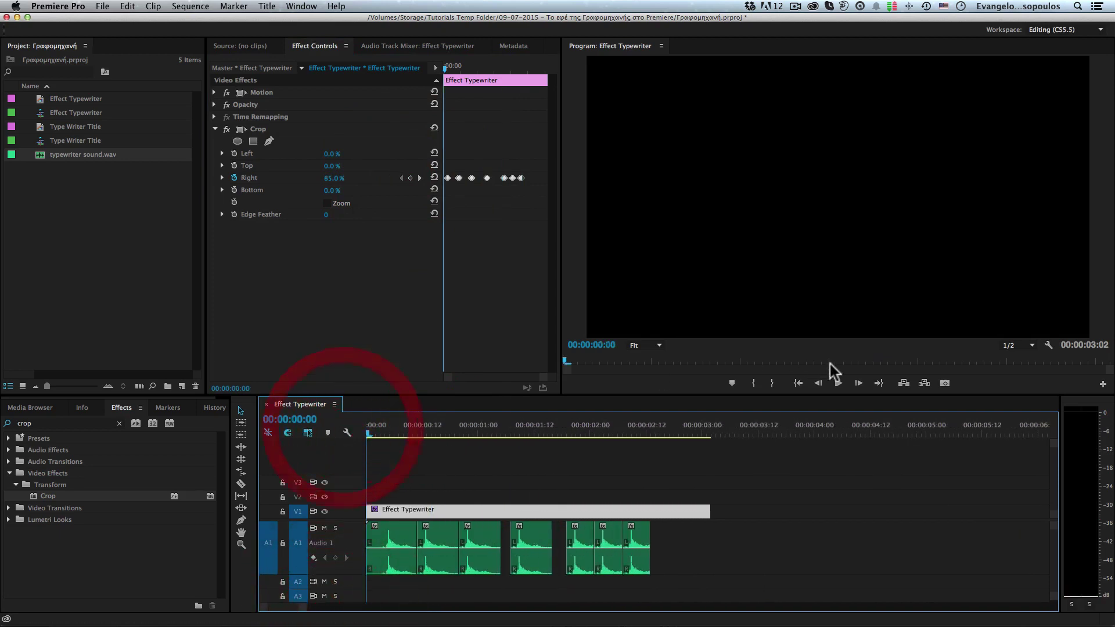
left_click(835, 384)
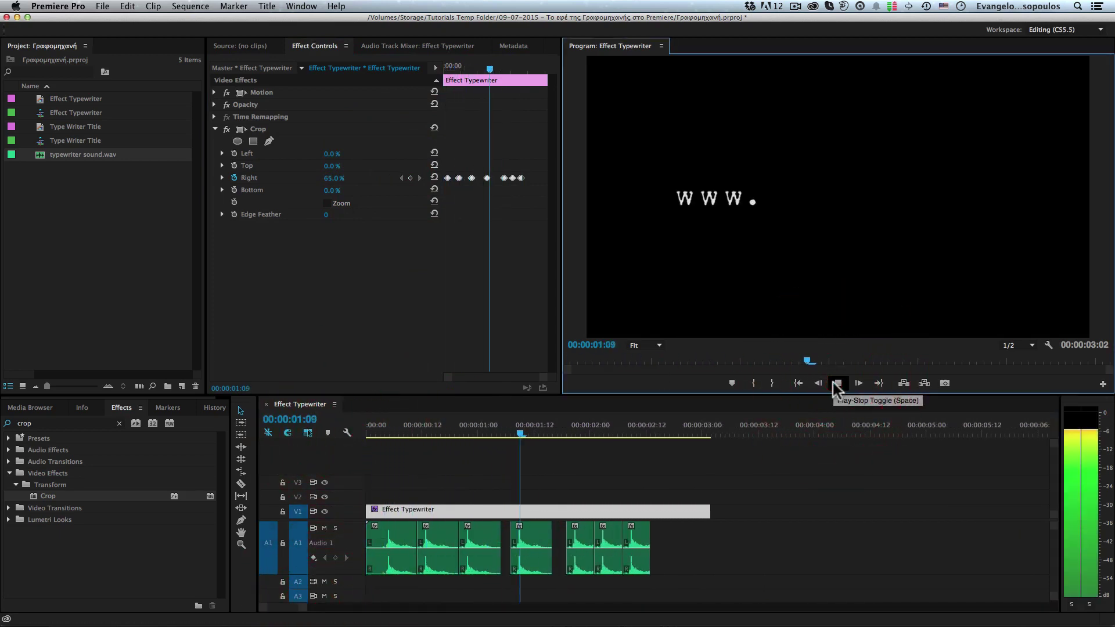
left_click(837, 385)
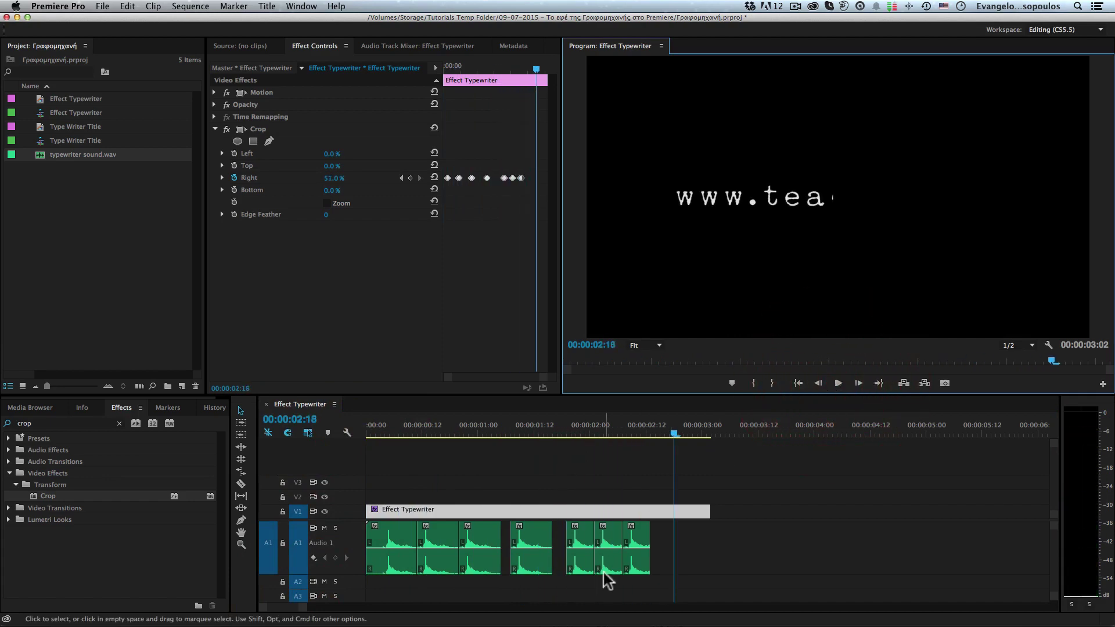
Return to the Crop Right keyframe at 00:00:02:08 and set Right to 52% so no part of the c shows
left_click(301, 608)
key("equal")
key("equal")
key("equal")
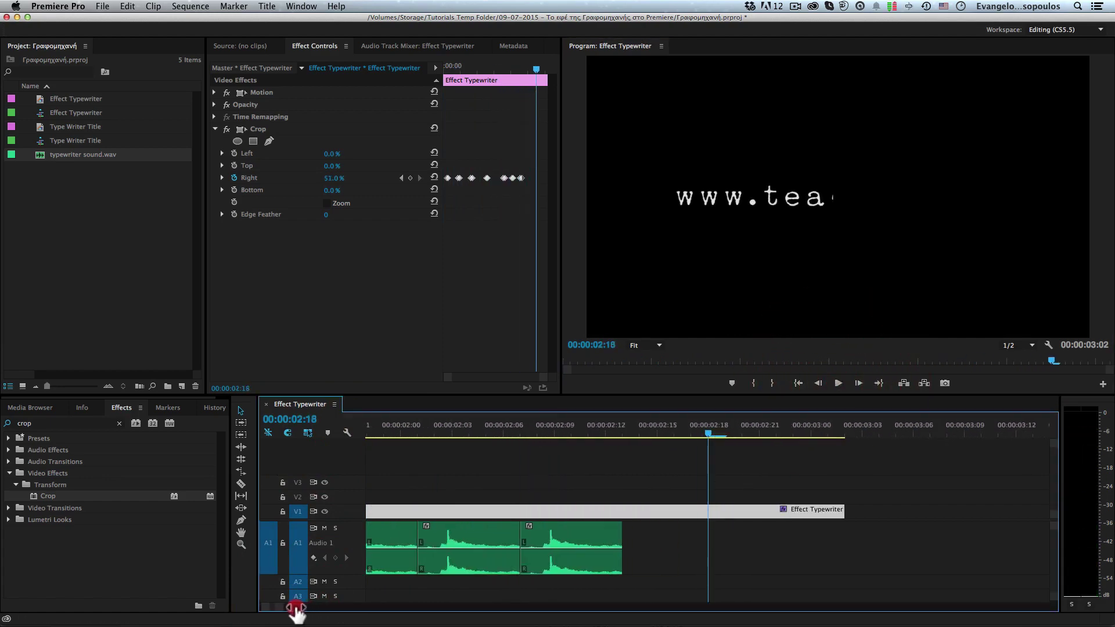
left_click(630, 429)
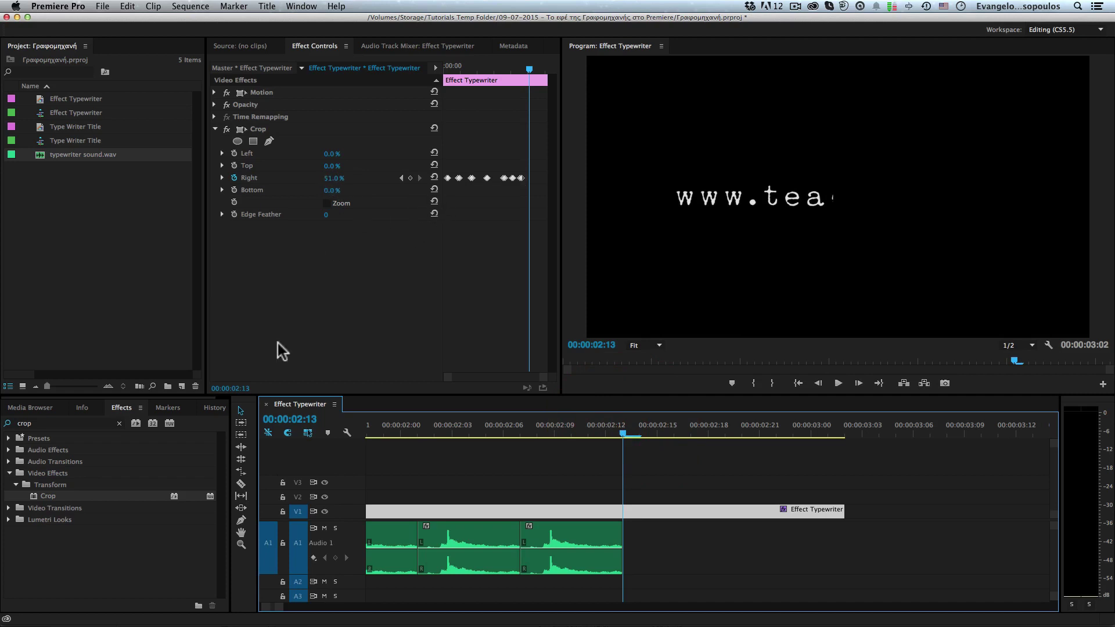
left_click(401, 178)
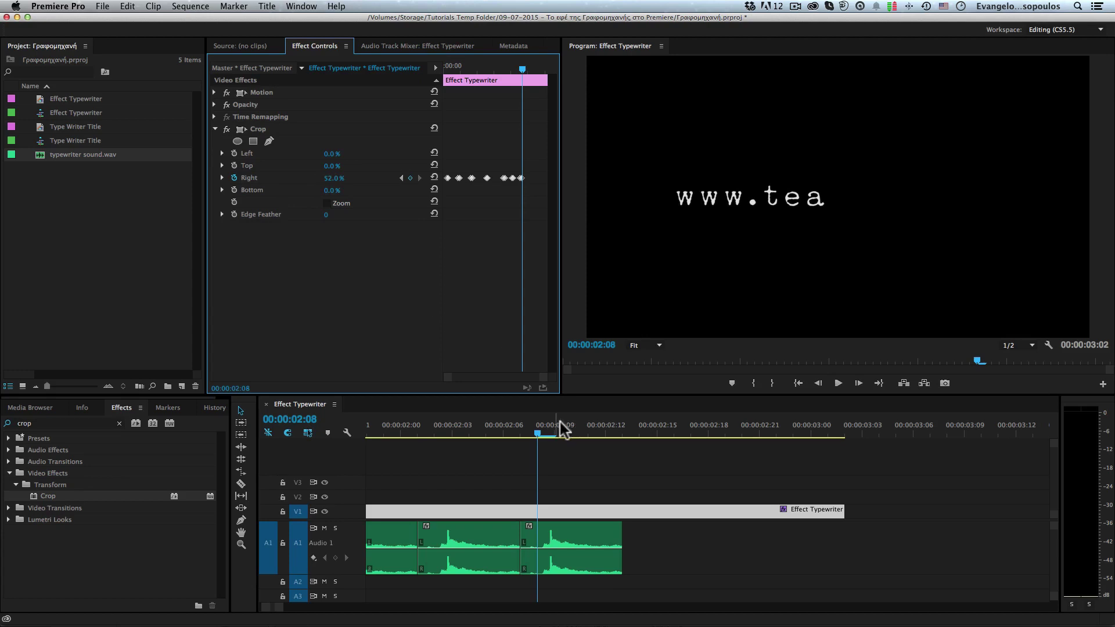
Duplicate the last three key sounds together on A1, with the copies starting at 00:00:02:13
left_click(575, 544)
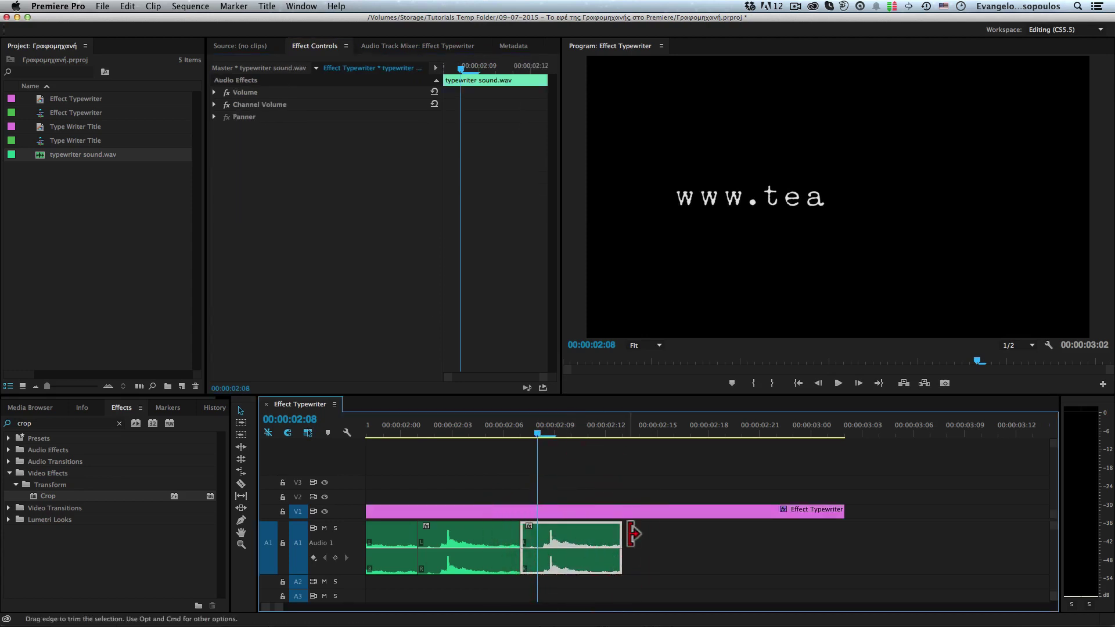
left_click_drag(285, 607, 291, 607)
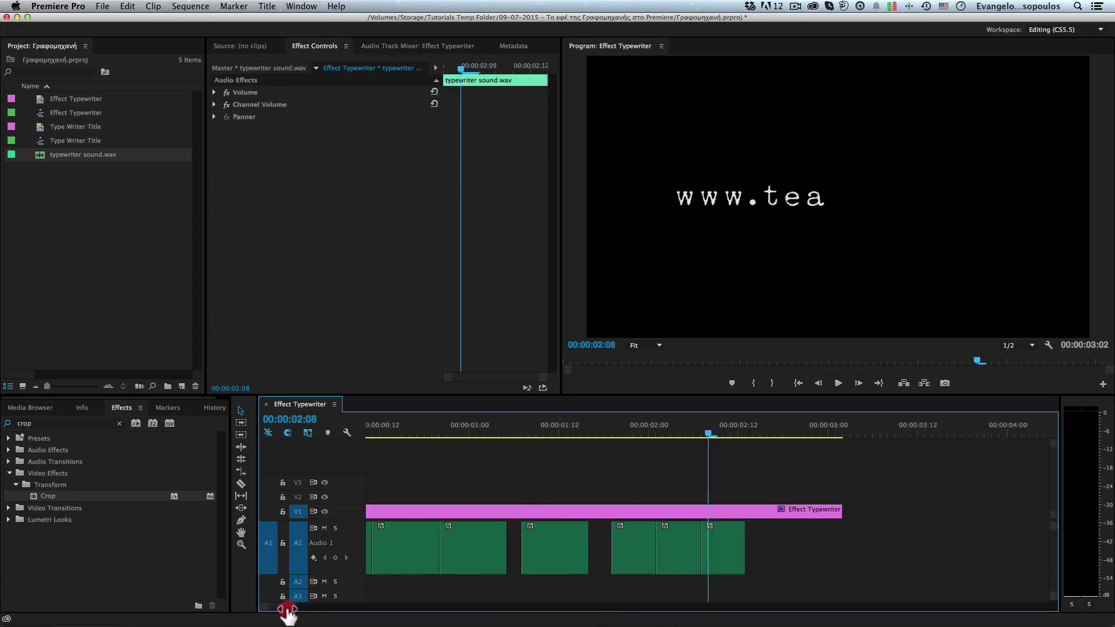
left_click(781, 574)
left_click_drag(781, 573, 610, 535)
left_click_drag(624, 535, 766, 537)
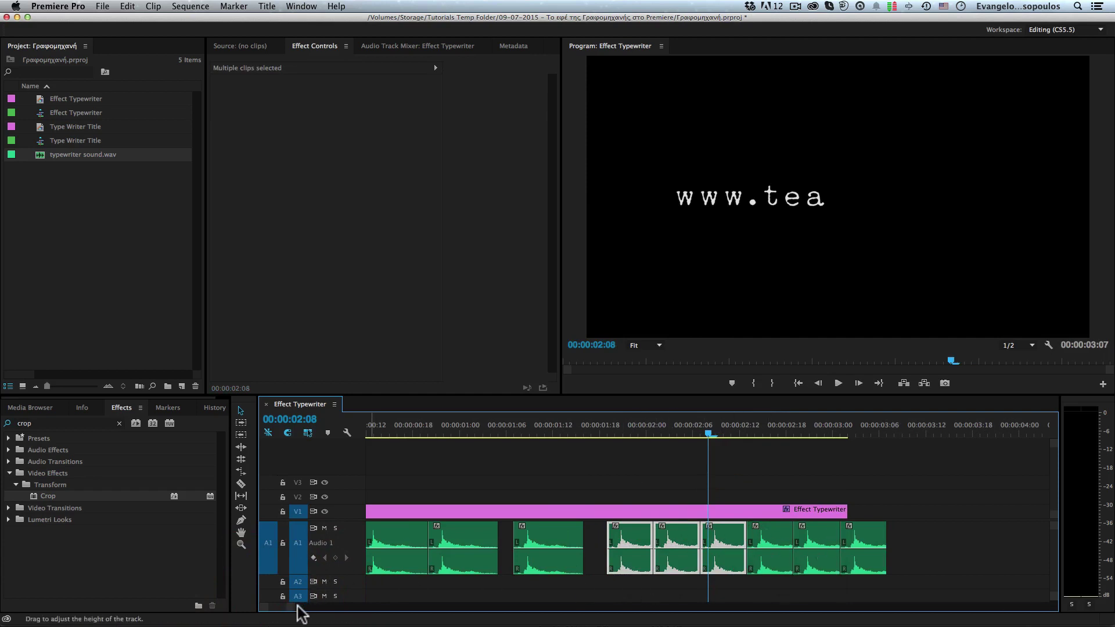
Add a Crop Right keyframe on the title at 00:00:02:13, and set Right to 48% at 00:00:02:14 to reveal the c
left_click_drag(290, 607, 261, 609)
scroll(450, 563, "down", 5)
scroll(458, 559, "up", 1)
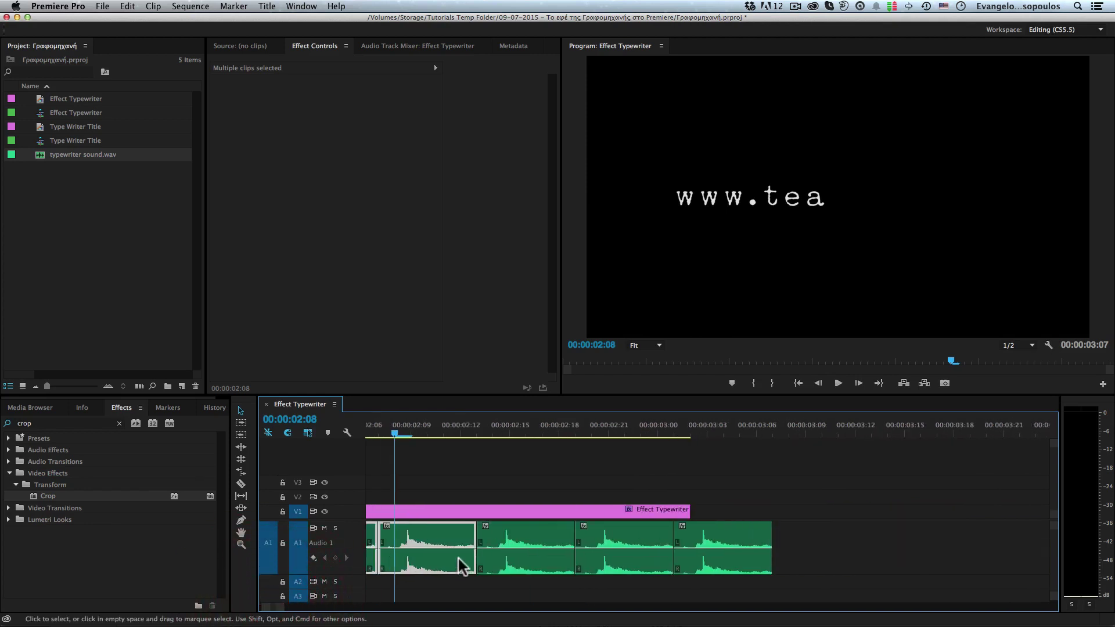
left_click(480, 426)
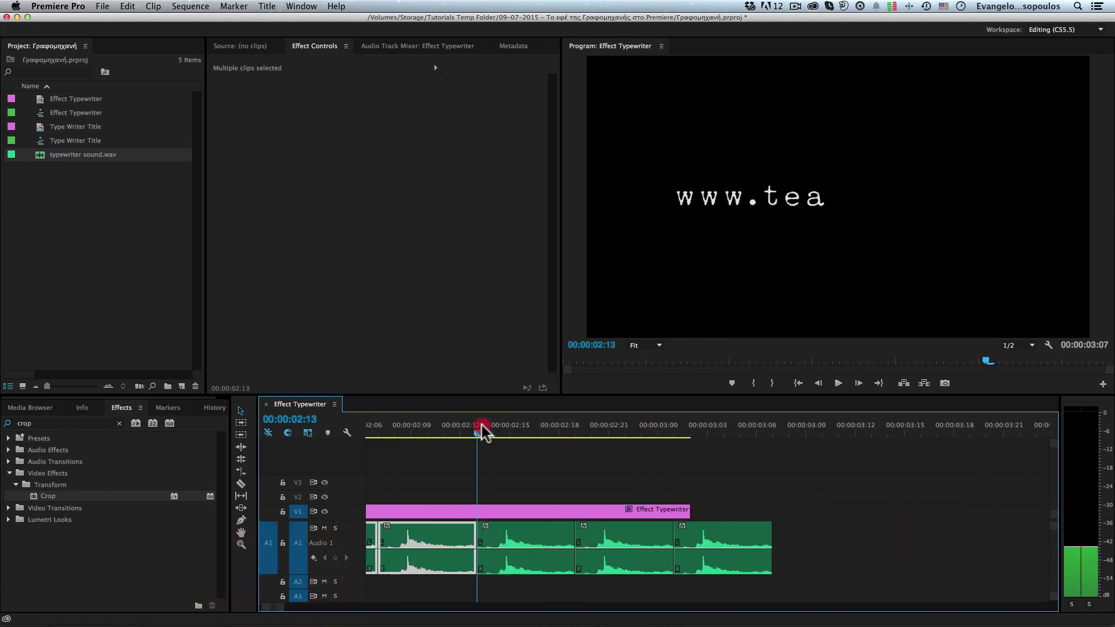
left_click(505, 532)
left_click(496, 511)
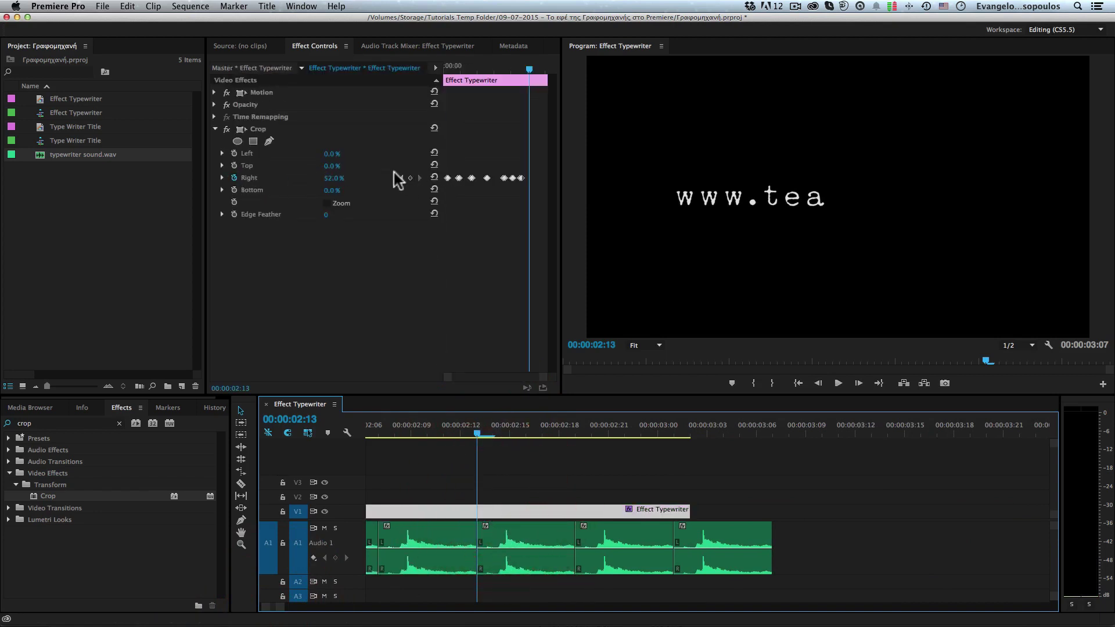
left_click(410, 178)
key("Right")
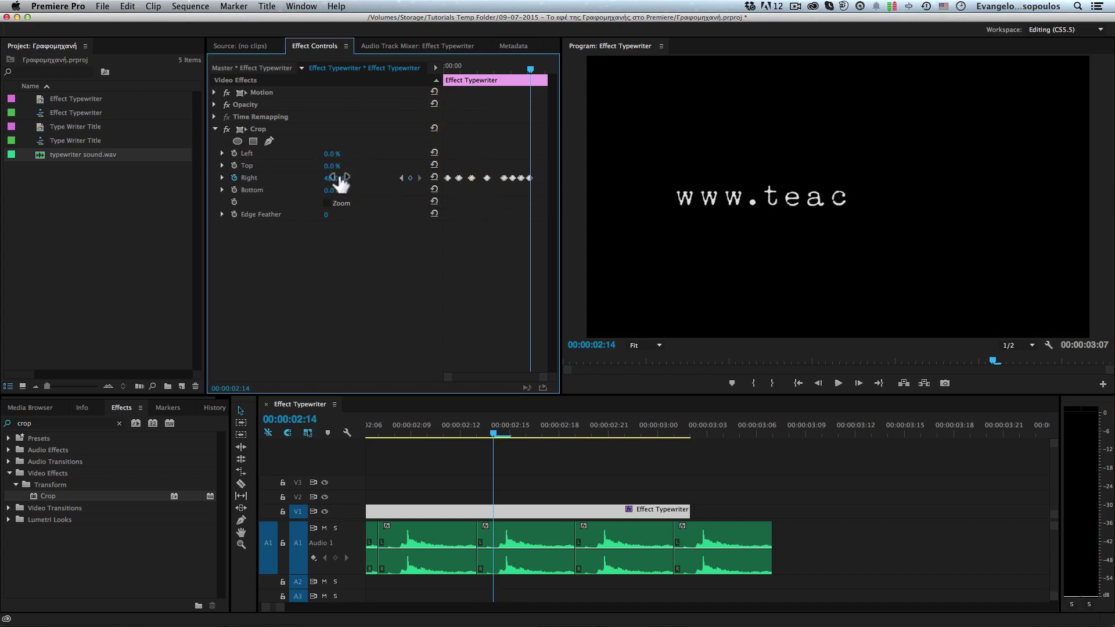
Add a Crop Right keyframe on the title at 00:00:02:19, and set Right to 42% at 00:00:02:20 to reveal the h
left_click(493, 433)
left_click_drag(494, 433, 575, 433)
left_click(410, 179)
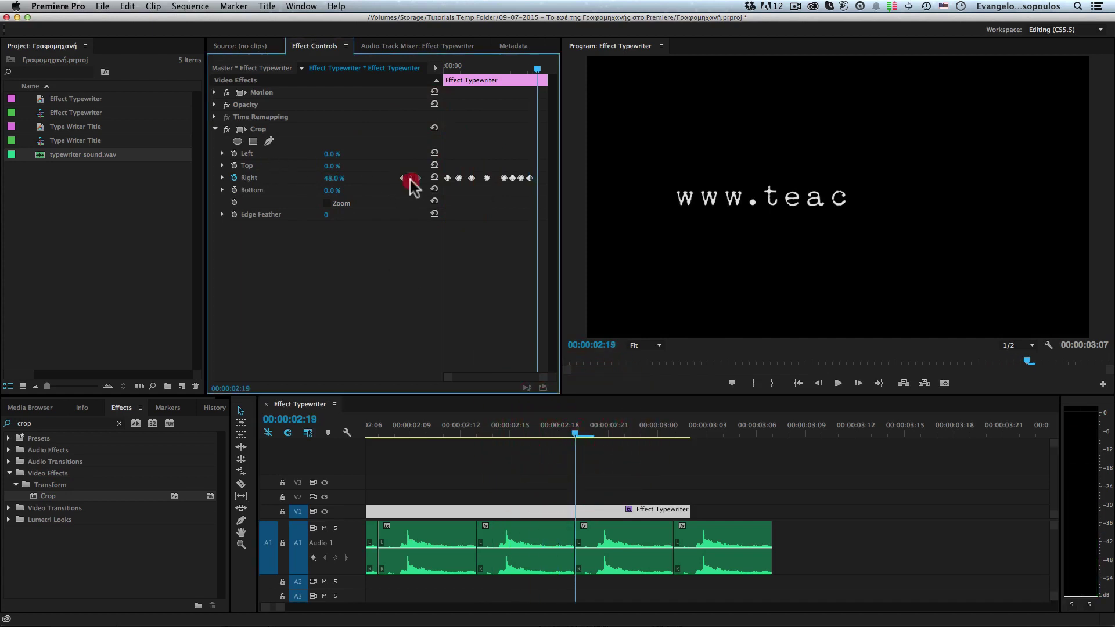
key("Right")
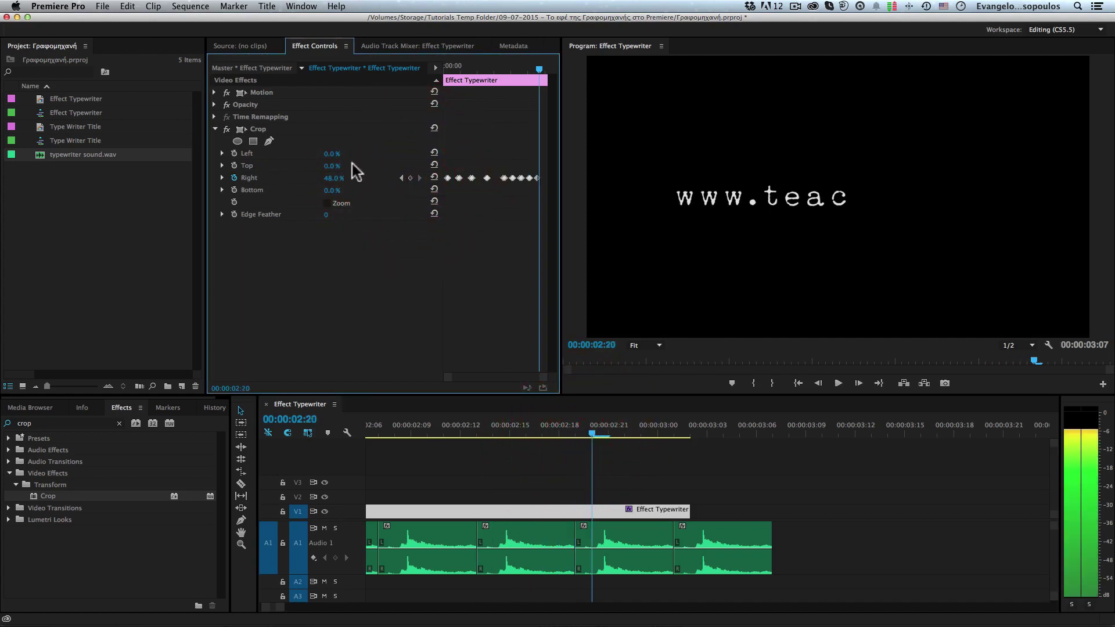
left_click_drag(331, 179, 339, 182)
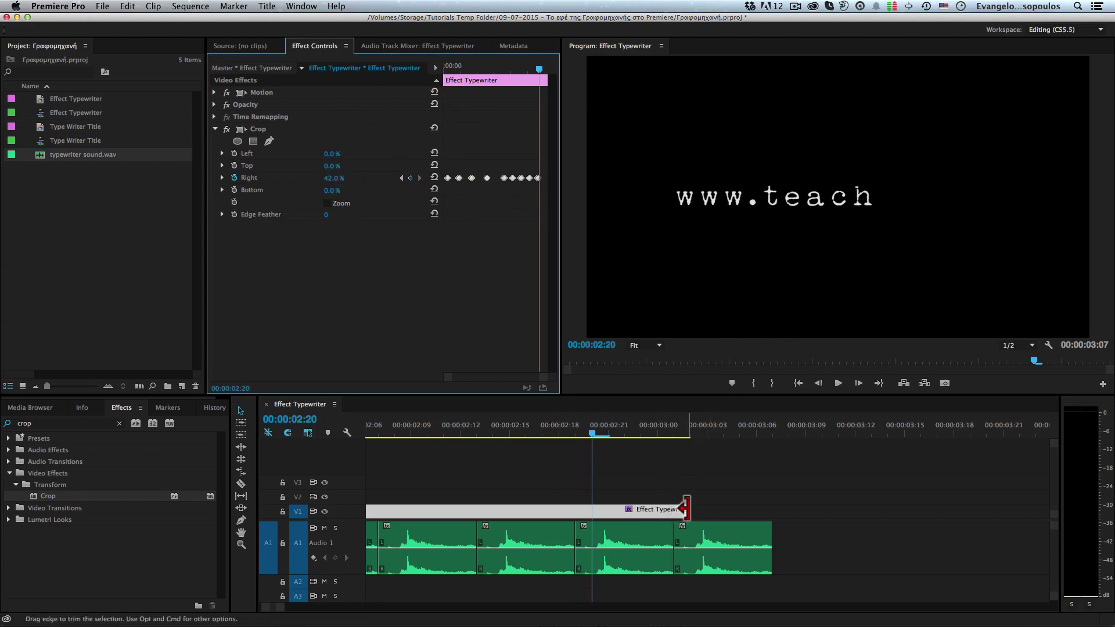
Extend the title clip to 00:00:03:19, and reveal the m with Crop Right keyframes at 00:00:03:01 and, at 38%, 00:00:03:02
left_click_drag(689, 509, 970, 511)
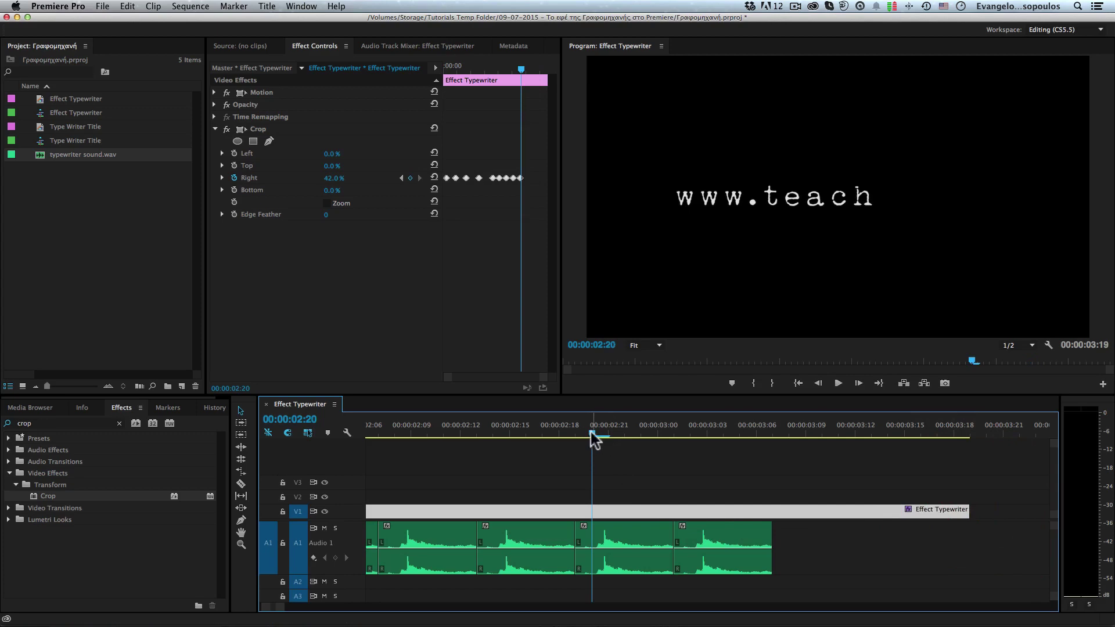
left_click_drag(591, 433, 671, 429)
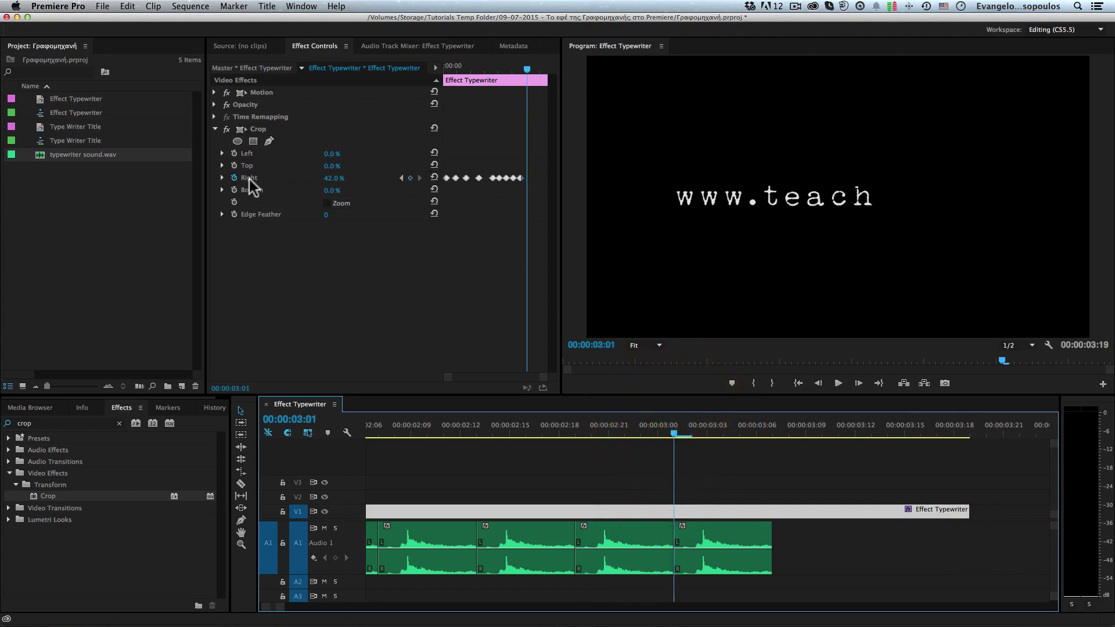
left_click(409, 178)
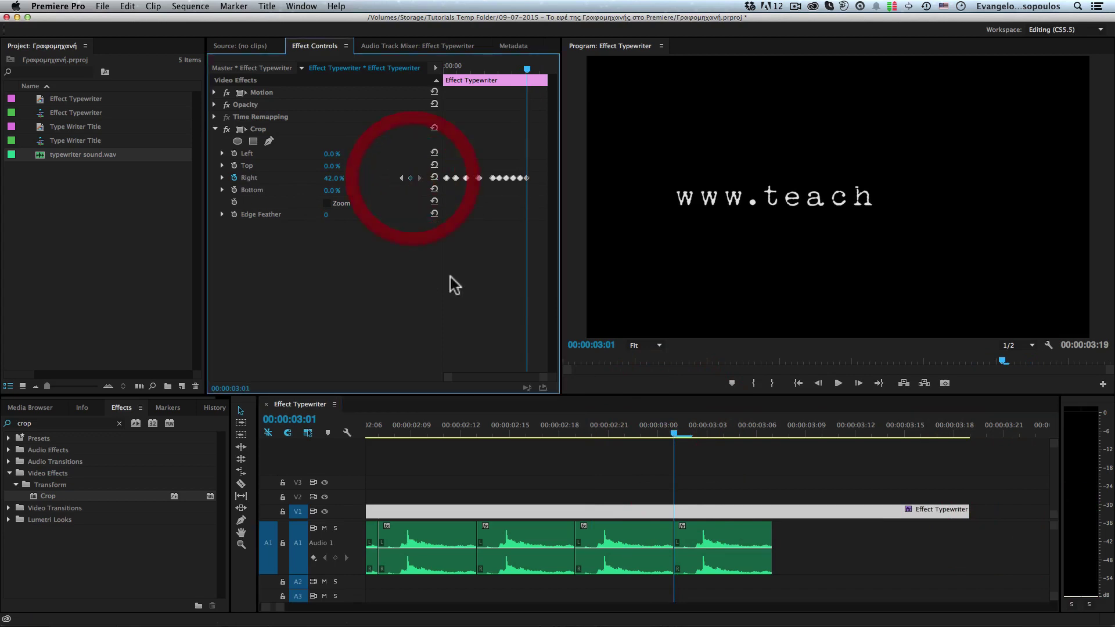
key("Right")
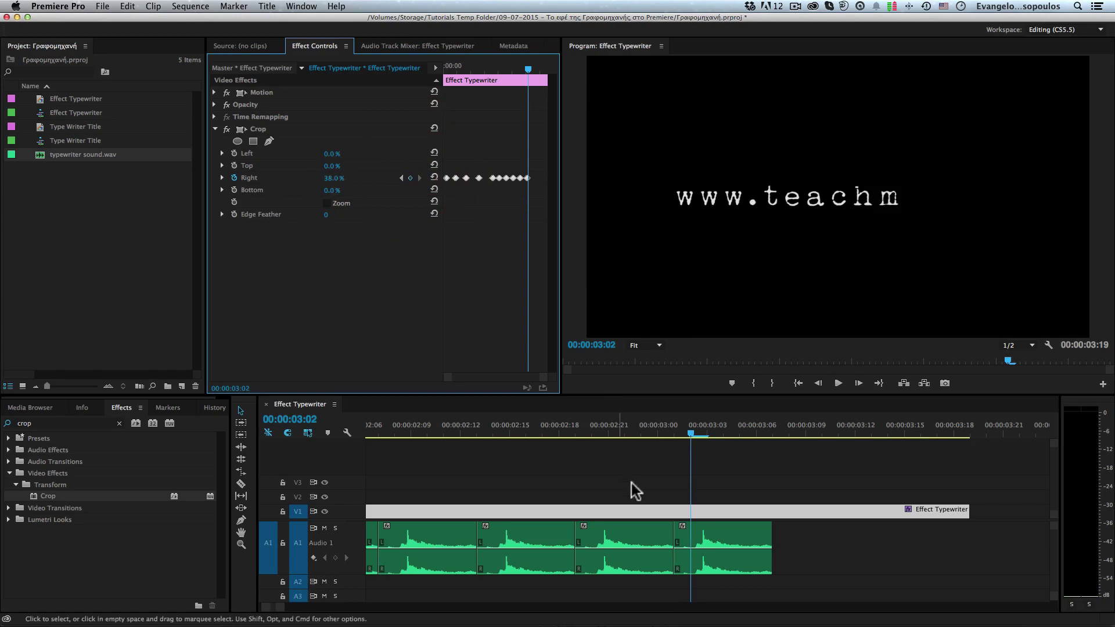
Duplicate the last four key sounds on A1 starting at 00:00:03:07, and move the playhead to that time
mouse_move(835, 539)
left_mouse_down()
mouse_move(423, 559)
mouse_move(517, 540)
mouse_move(820, 528)
left_mouse_up()
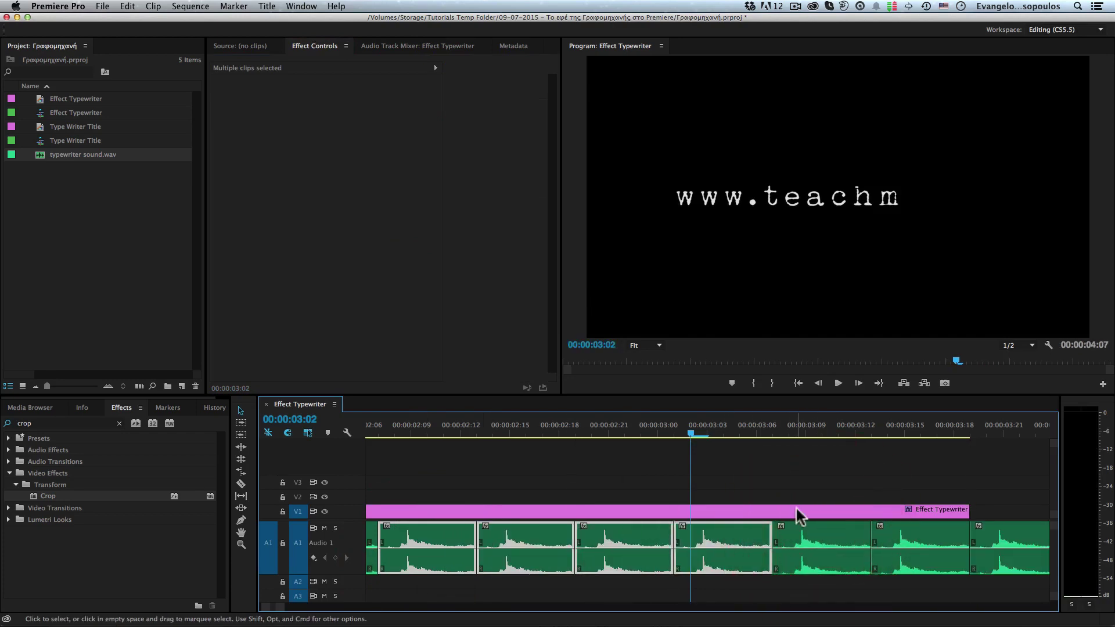
scroll(796, 506, "down", 5)
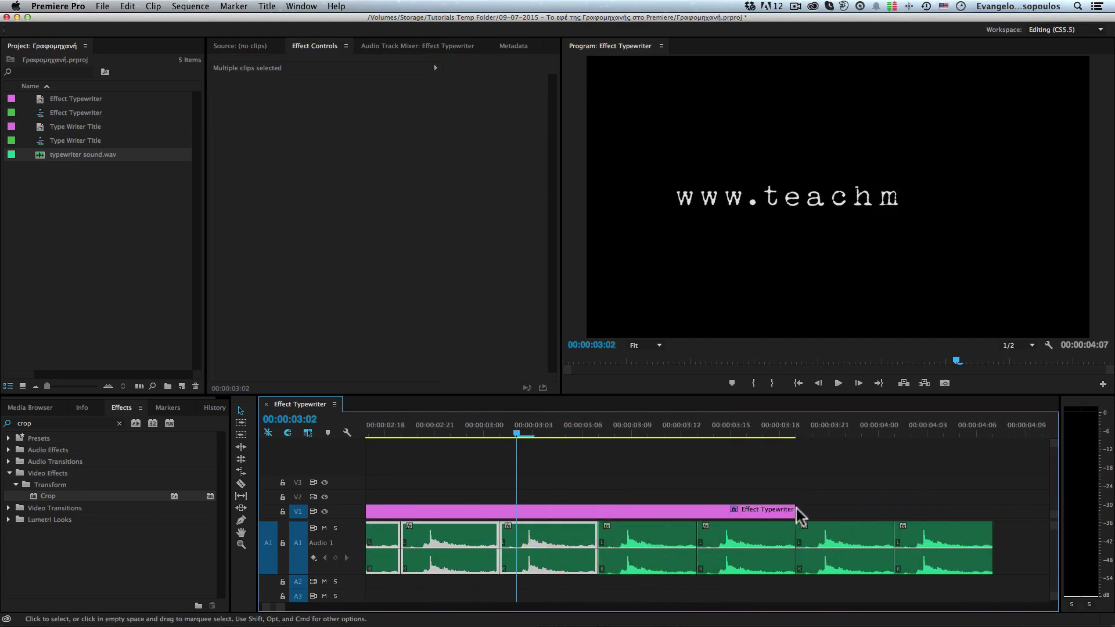
left_click(542, 429)
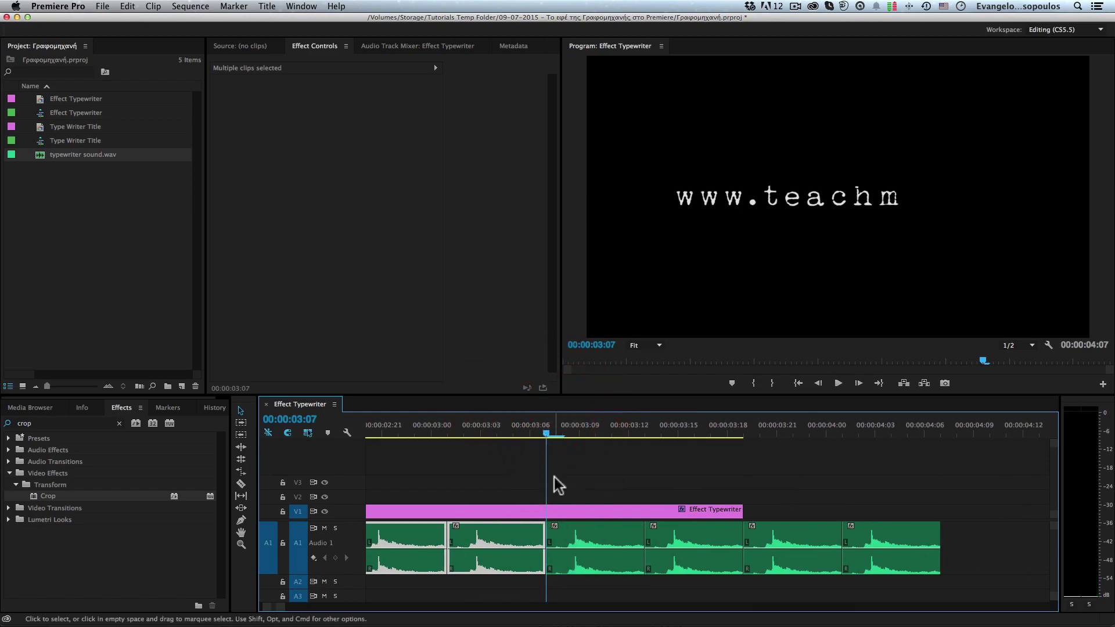
Add a Crop Right keyframe on the title at 00:00:03:07, and set Right to 32% at 00:00:03:08 to reveal the second e
left_click(568, 530)
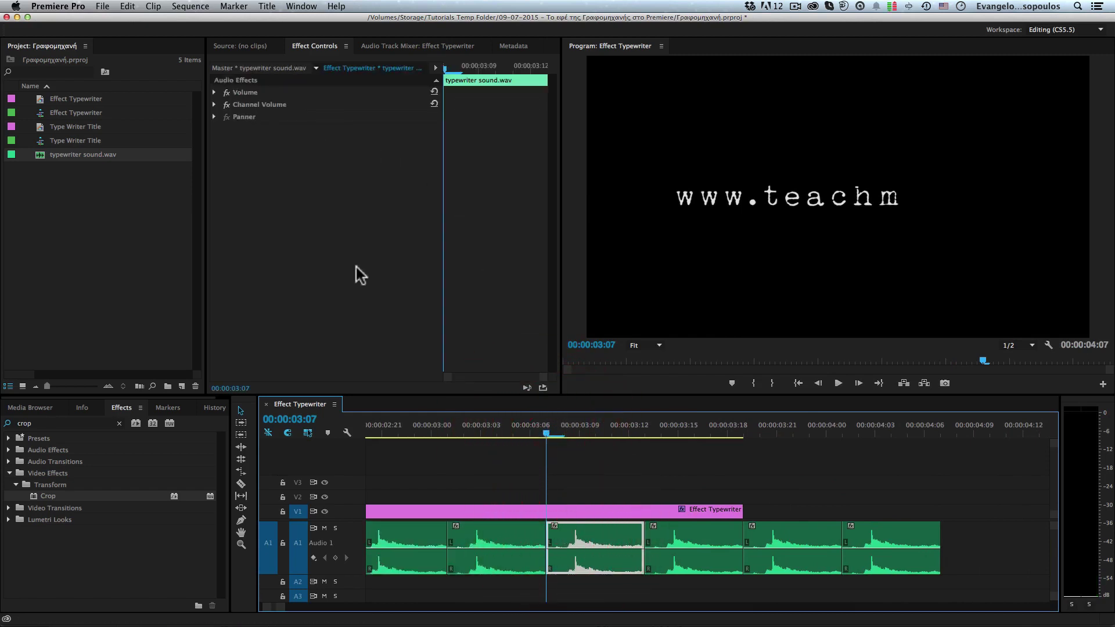
left_click(573, 509)
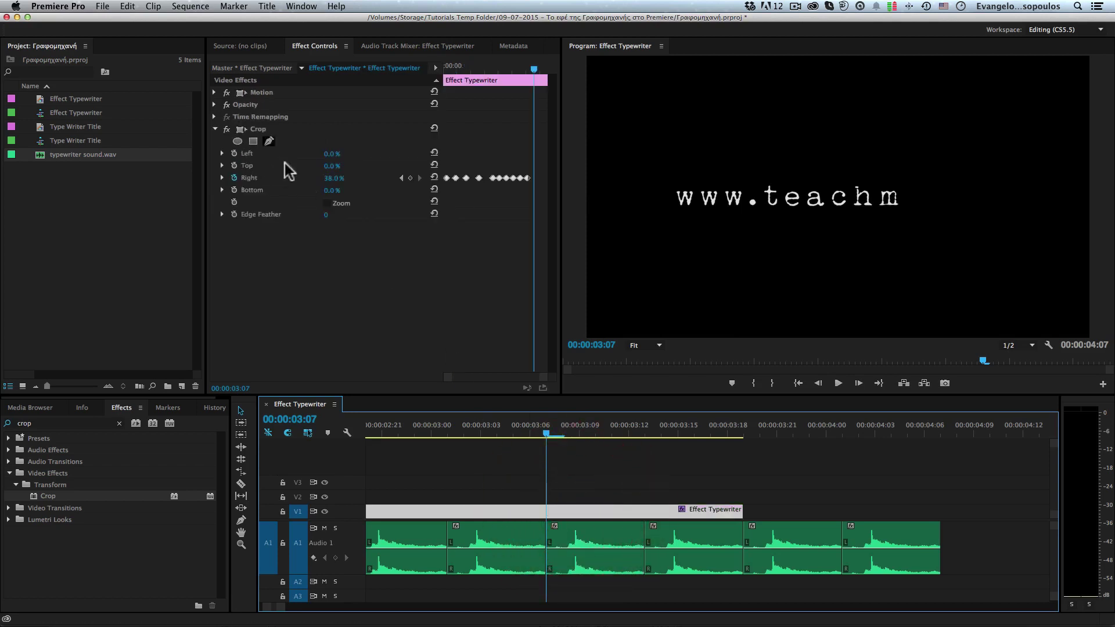
left_click(410, 179)
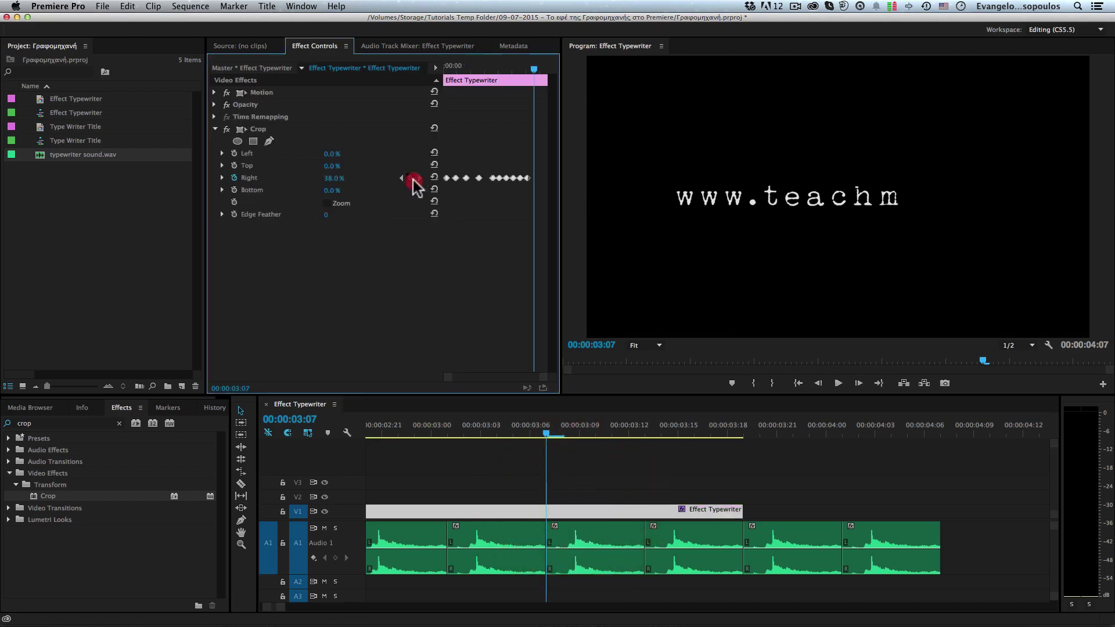
left_click(548, 432)
left_click_drag(549, 431, 558, 430)
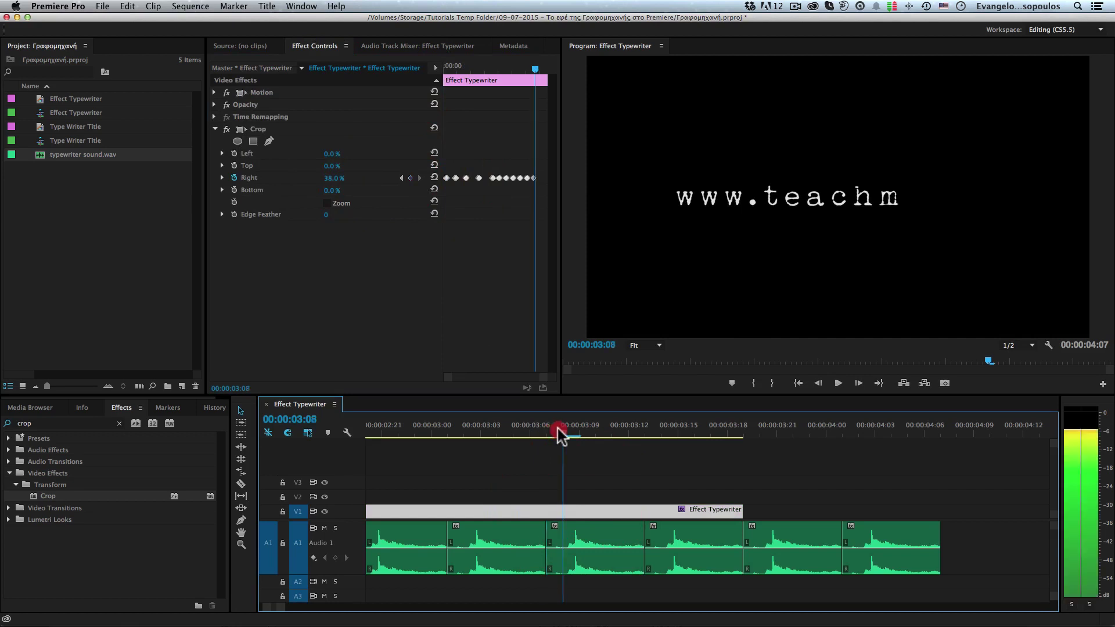
left_click_drag(332, 178, 329, 178)
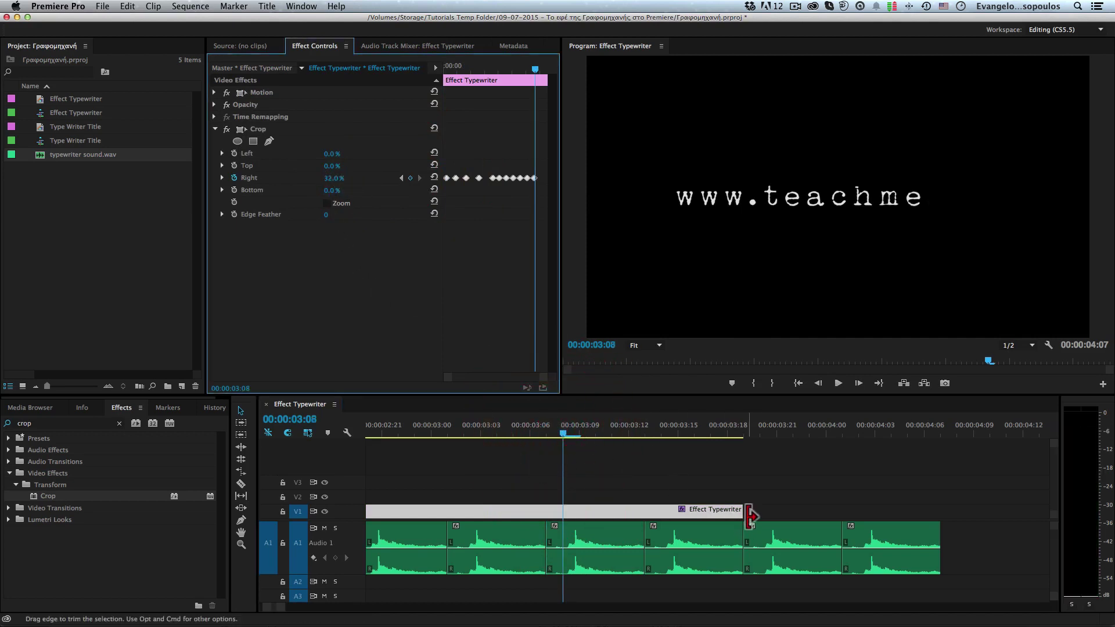
Extend the title clip to 00:00:04:07, and shift the last three key sounds on A1 to start at 00:00:03:14
left_click_drag(737, 510, 939, 510)
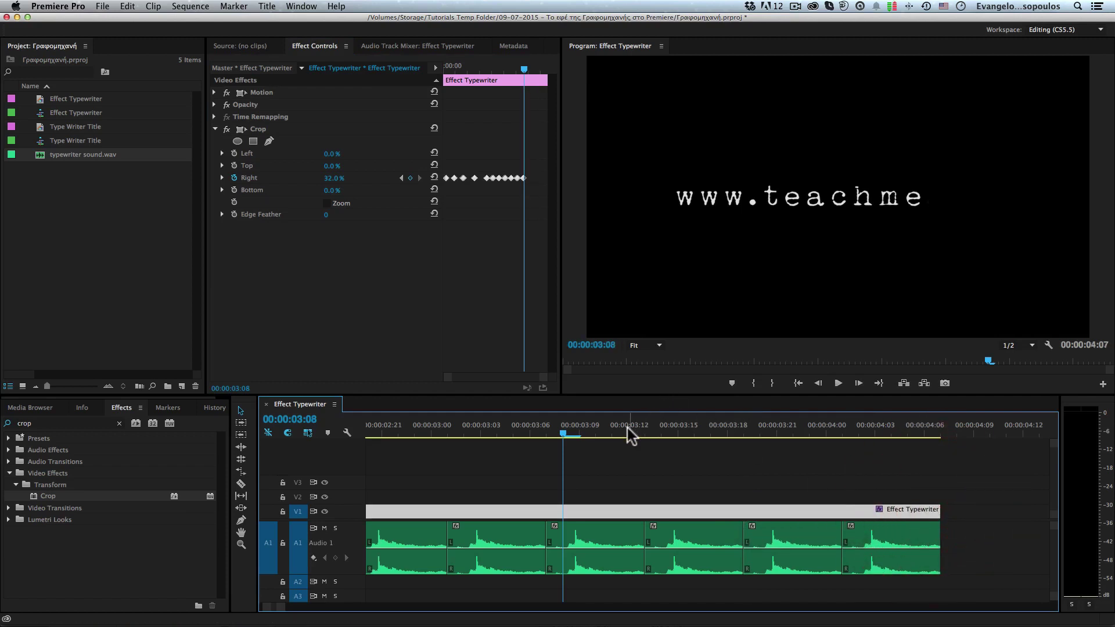
left_click_drag(630, 427, 644, 423)
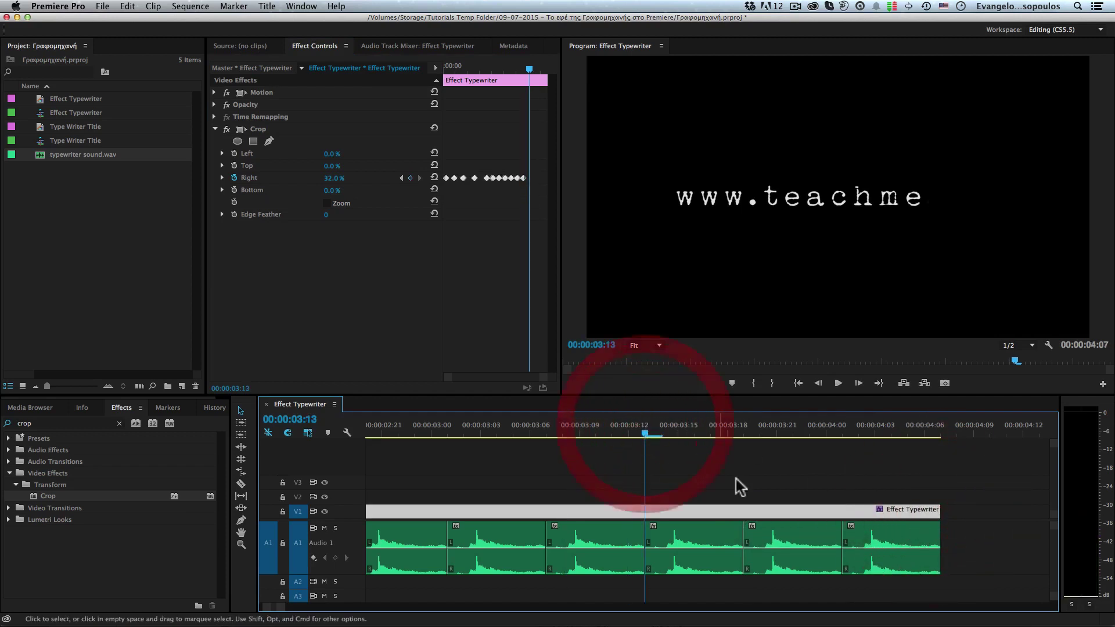
left_click_drag(960, 563, 705, 532)
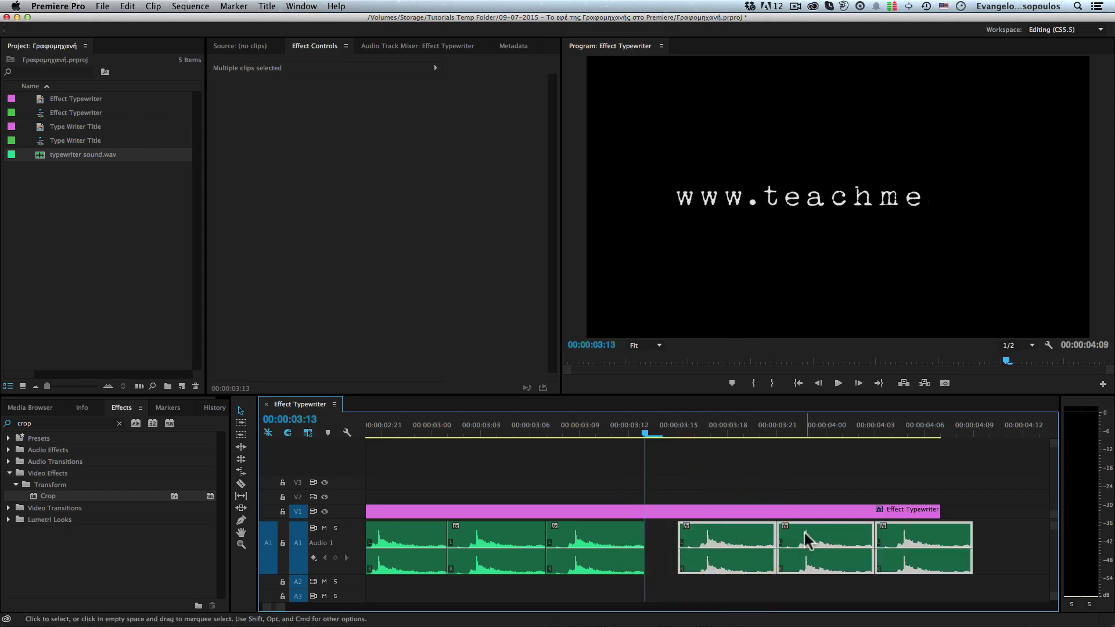
left_click_drag(711, 529, 701, 531)
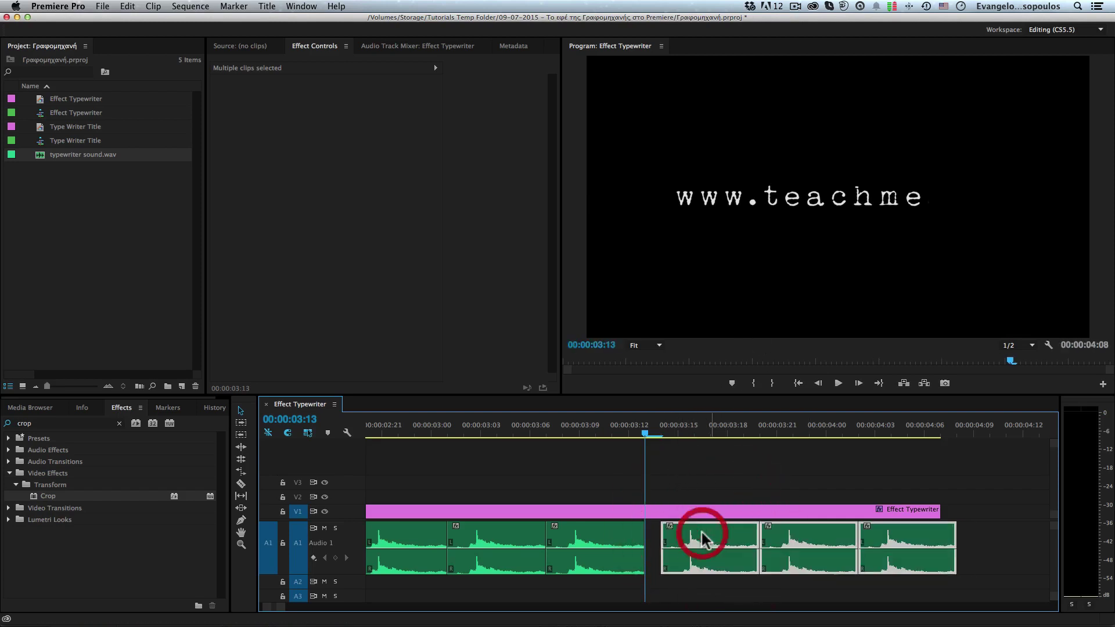
Add a Crop Right keyframe on the title at 00:00:03:14, and set Right to 30% at 00:00:03:15 to reveal the second dot
mouse_move(643, 432)
left_mouse_down()
mouse_move(675, 432)
mouse_move(660, 433)
left_mouse_up()
left_click(694, 514)
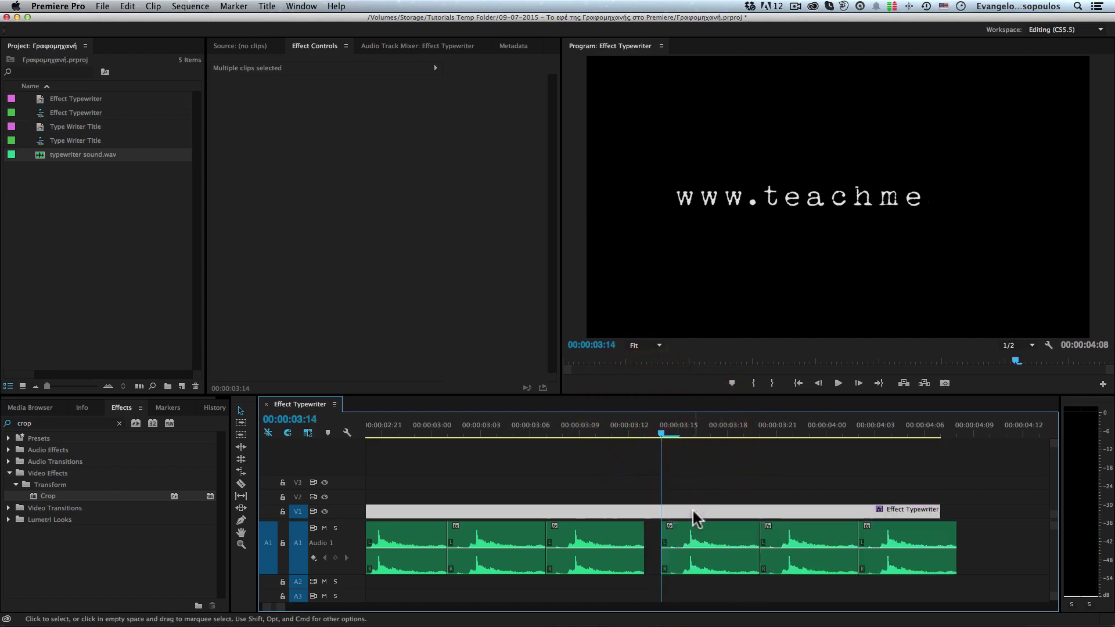
left_click(410, 178)
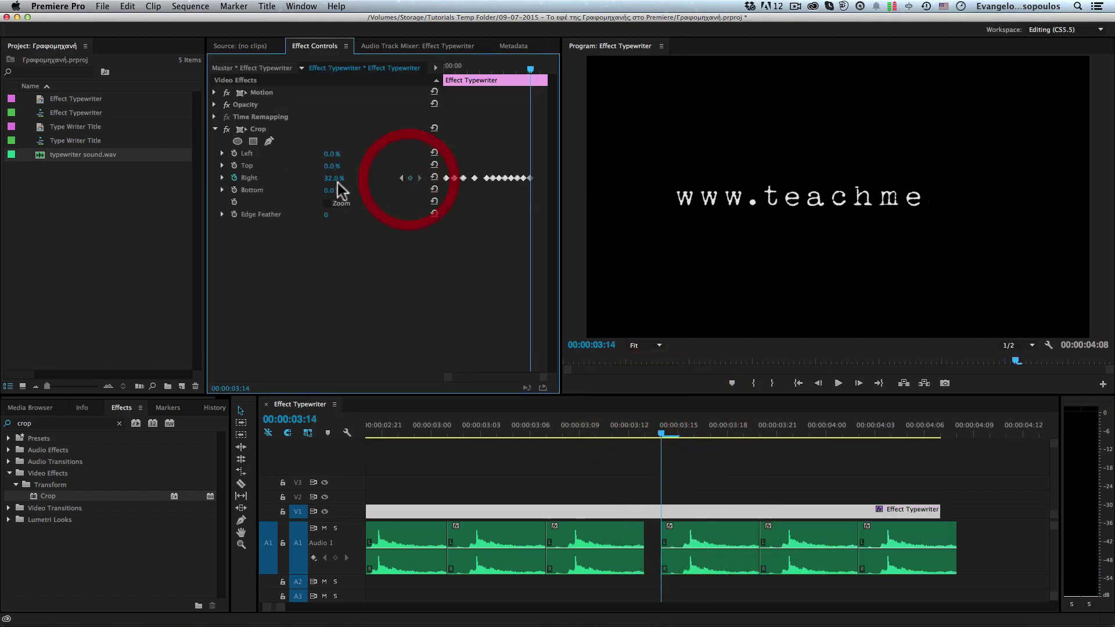
key("Right")
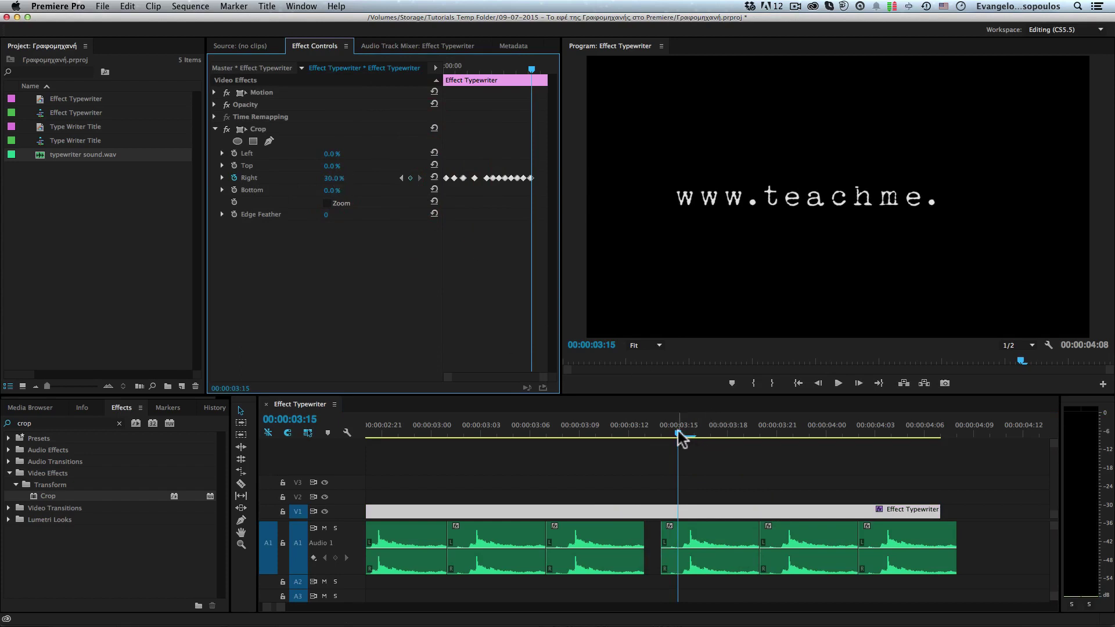
Add a Crop Right keyframe on the title at 00:00:03:20, and set Right to 25% at 00:00:03:21 to reveal the g
left_click_drag(677, 430, 759, 431)
left_click(786, 531)
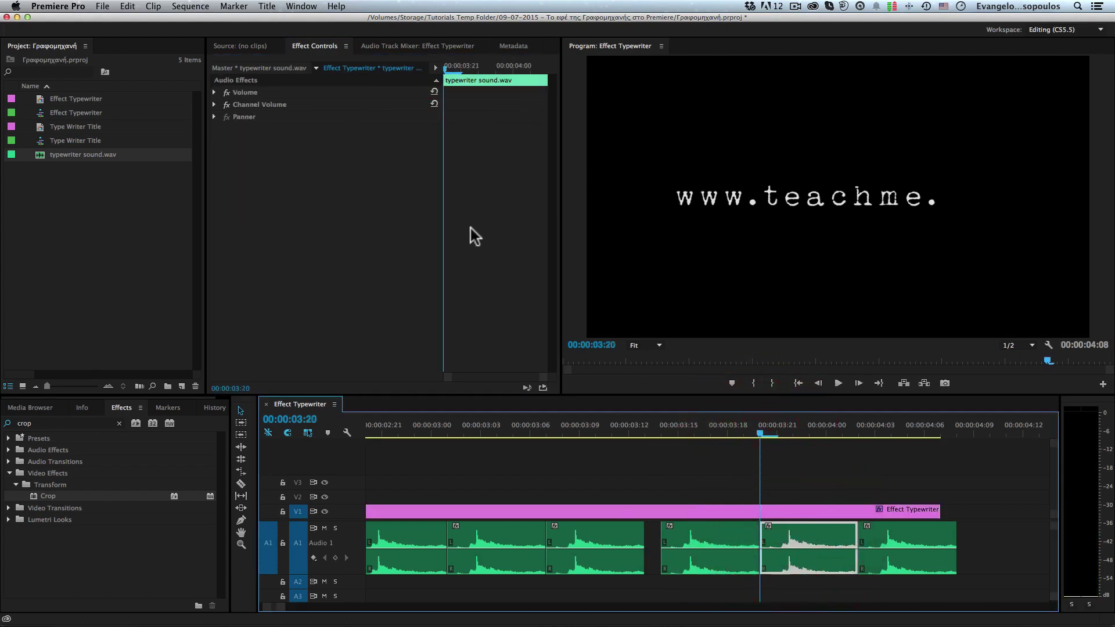
left_click(706, 513)
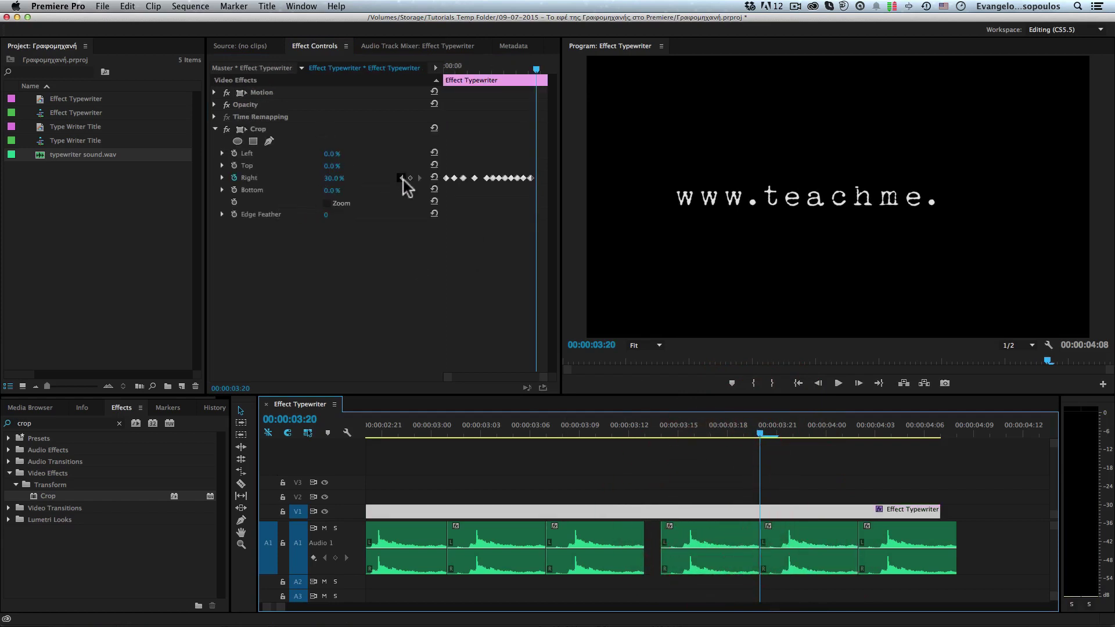
left_click(378, 192)
key("Right")
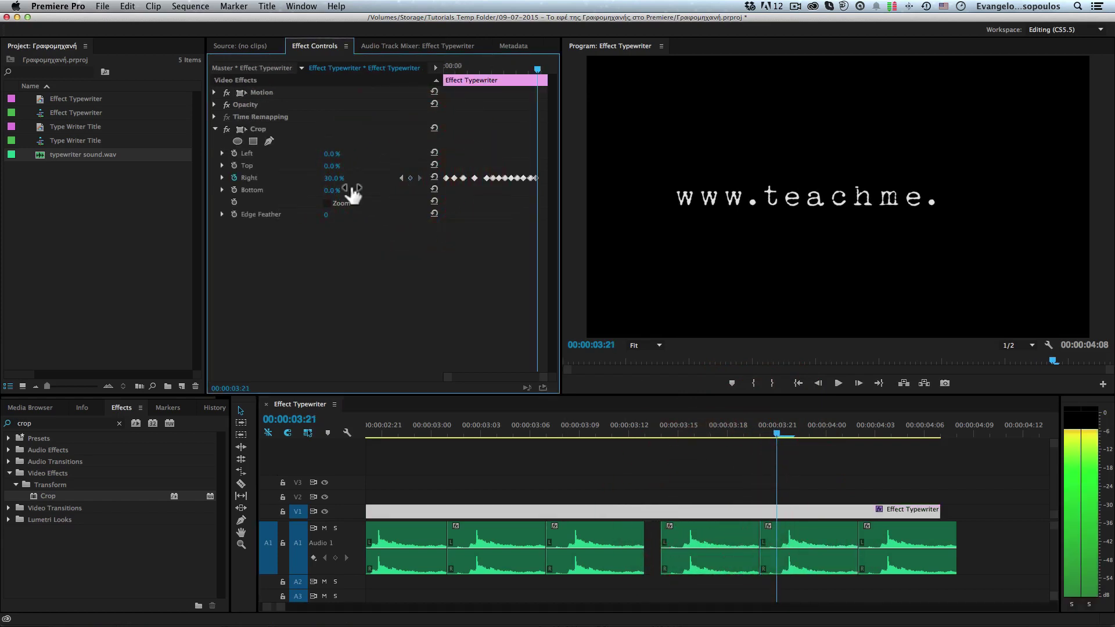
left_click_drag(325, 180, 336, 179)
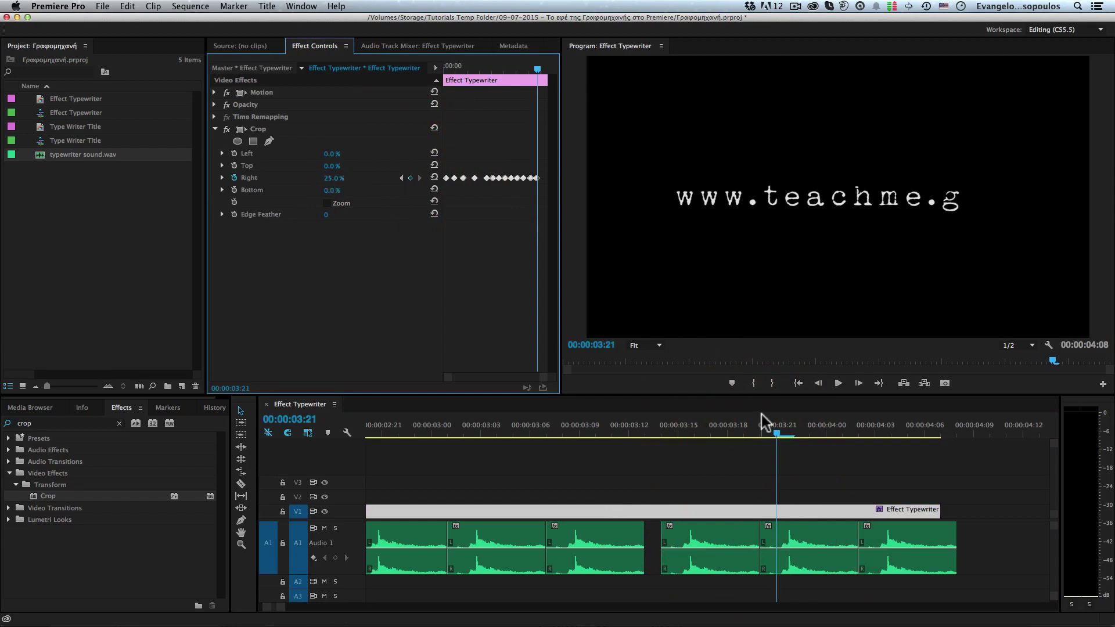
Add a Crop Right keyframe on the title at 00:00:04:02, and set Right to 19% at 00:00:04:03 to reveal the r
left_click_drag(776, 434, 859, 435)
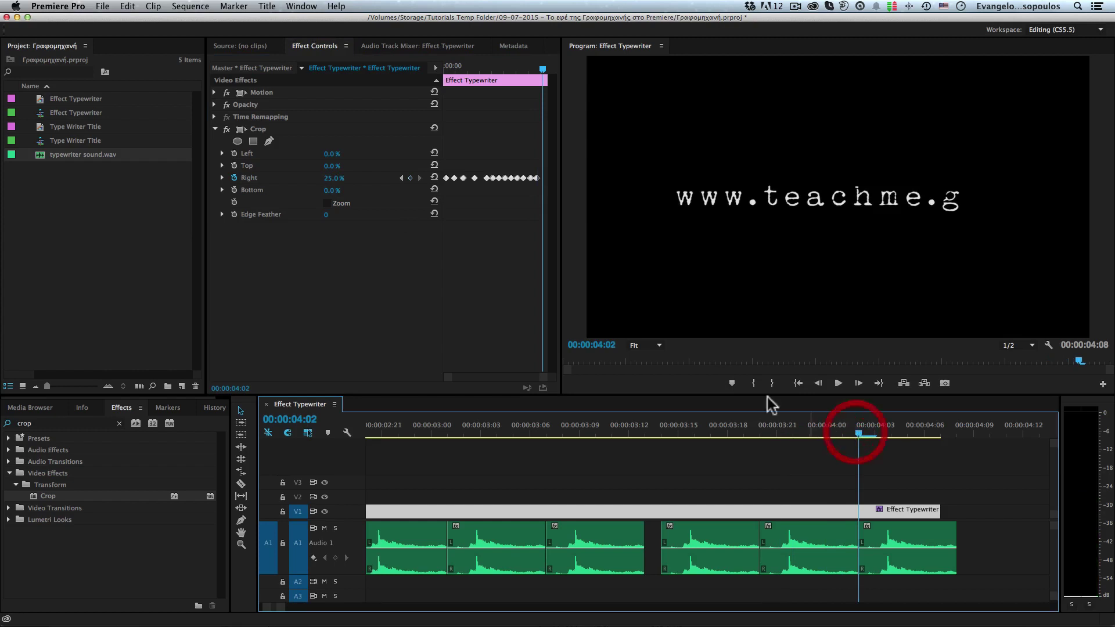
left_click(410, 179)
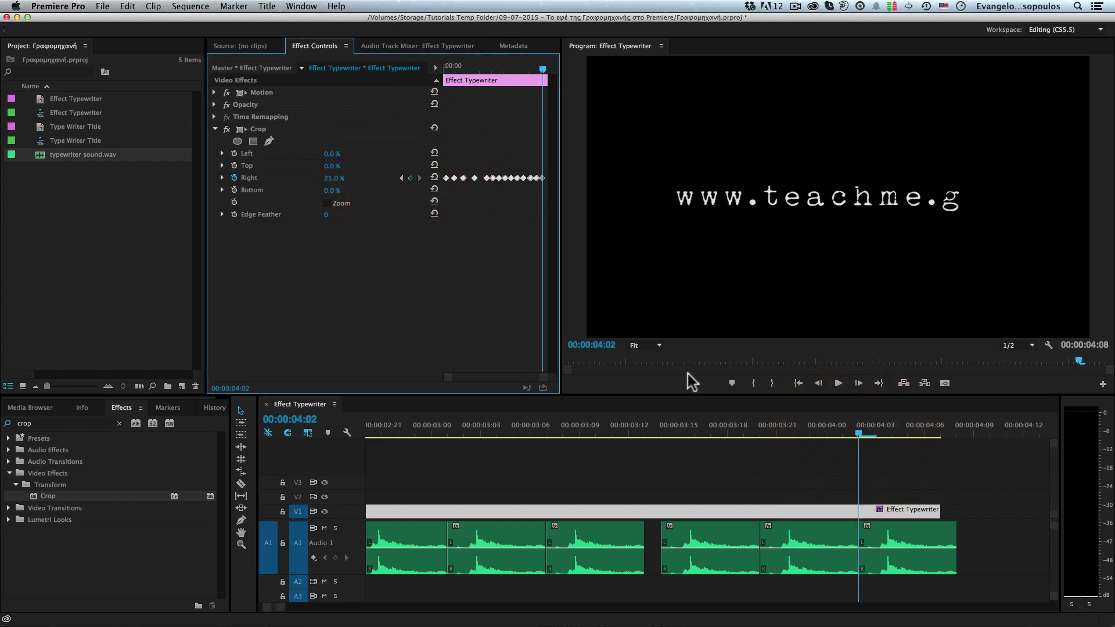
key("Right")
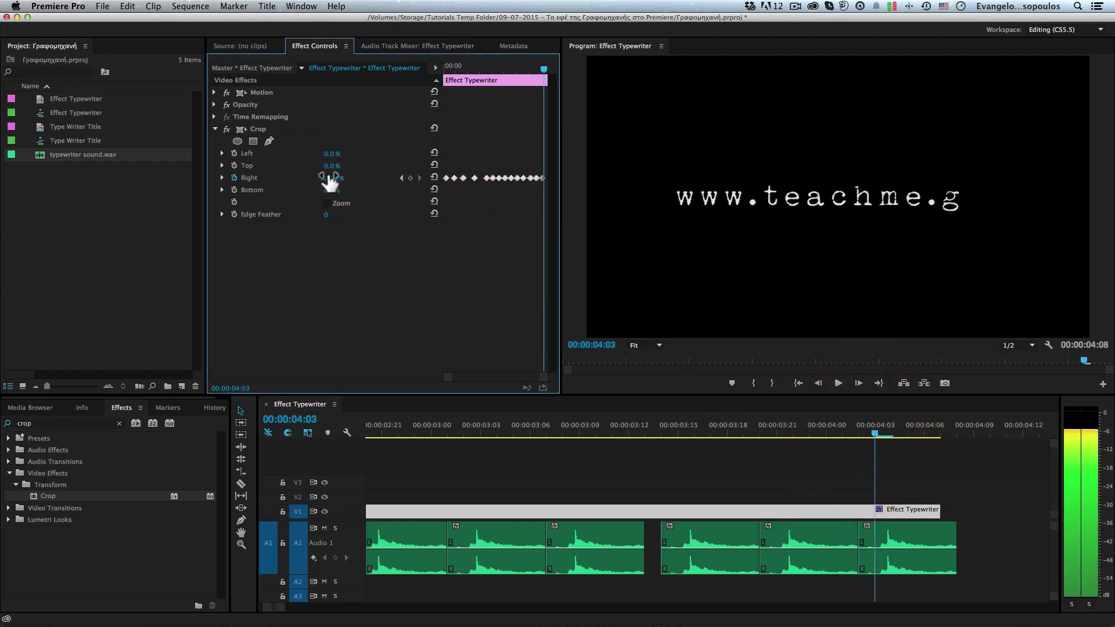
left_click_drag(330, 178, 334, 179)
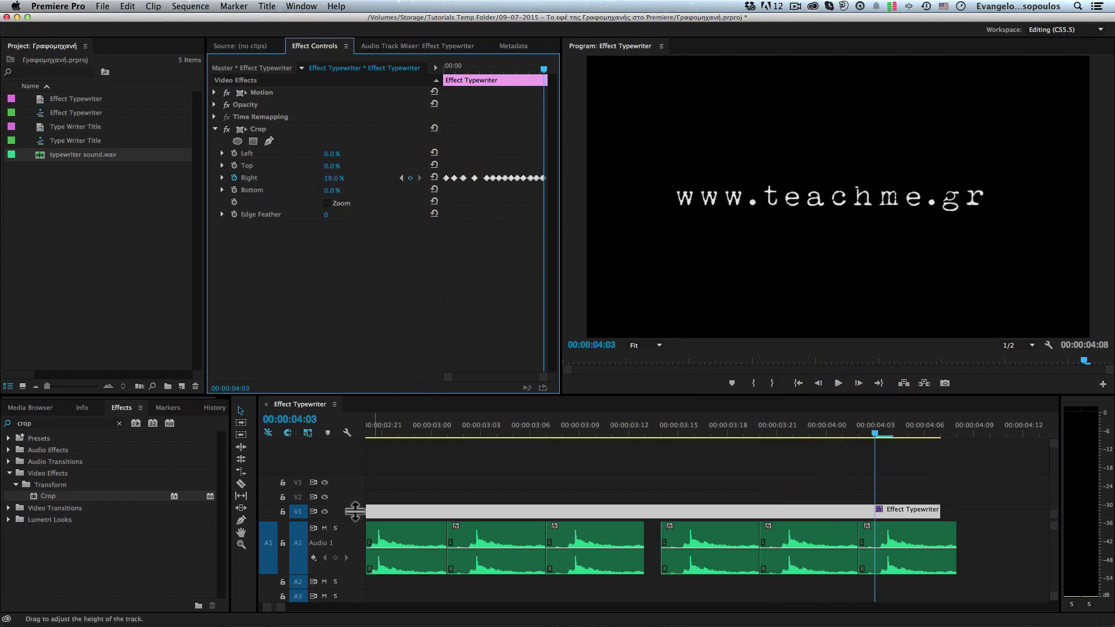
Play the whole sequence from the start in a maximized Program monitor to check the typewriter effect, and restore the workspace
left_click_drag(280, 616, 334, 607)
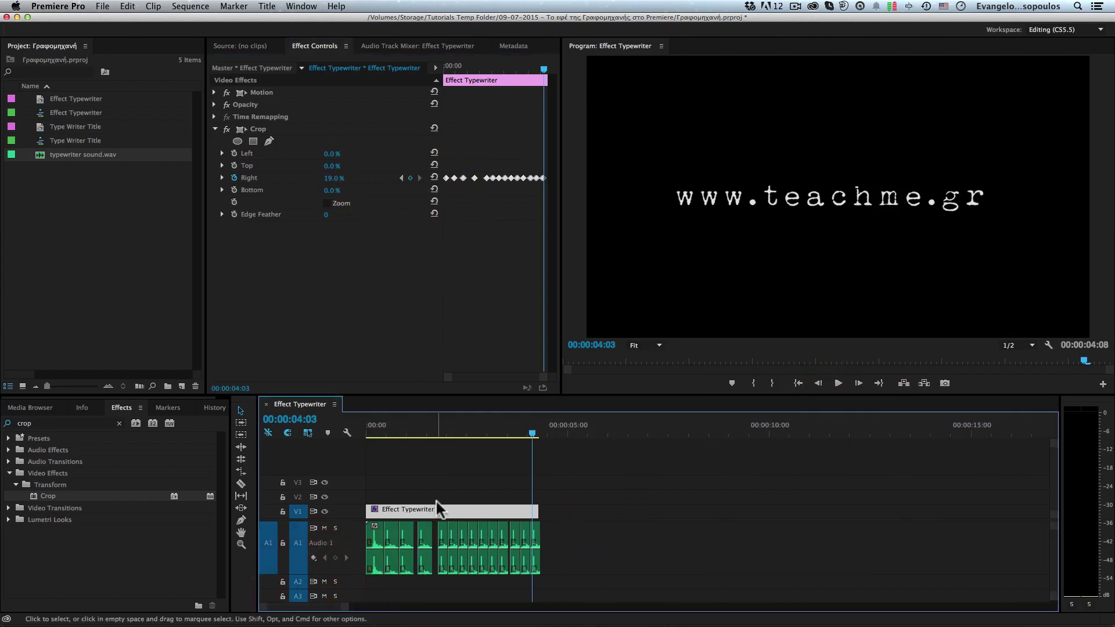
left_click_drag(373, 423, 340, 426)
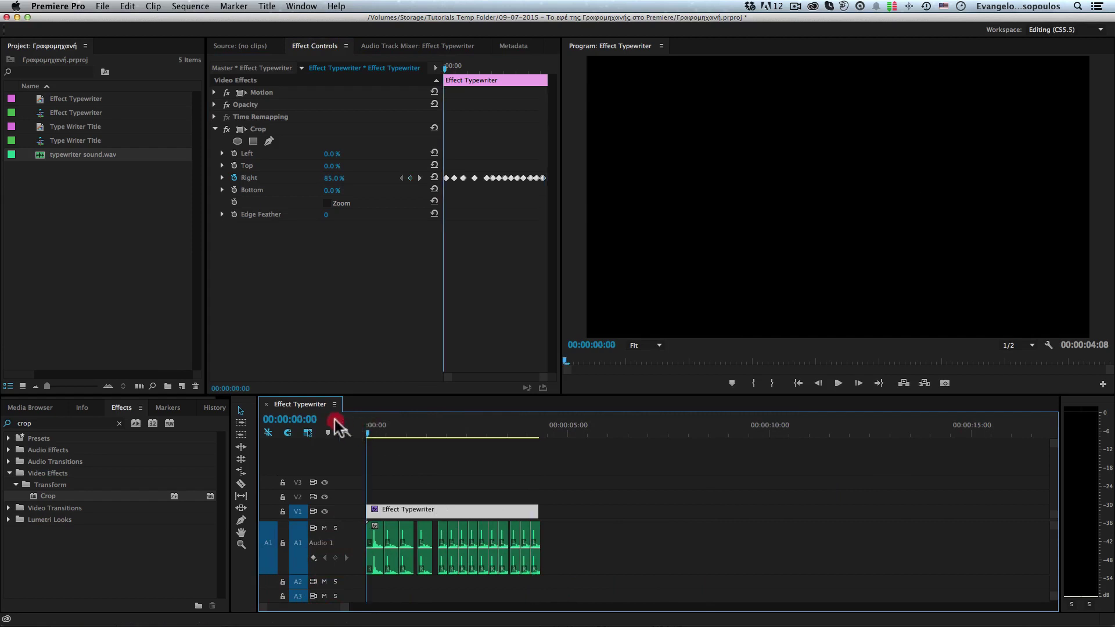
left_click(583, 268)
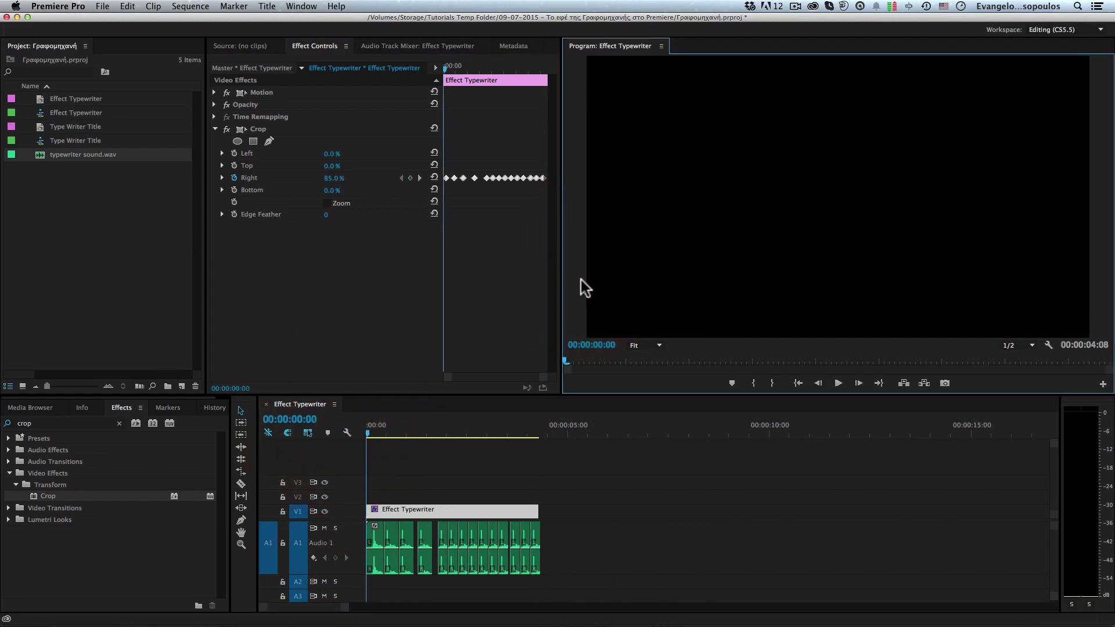
key("grave")
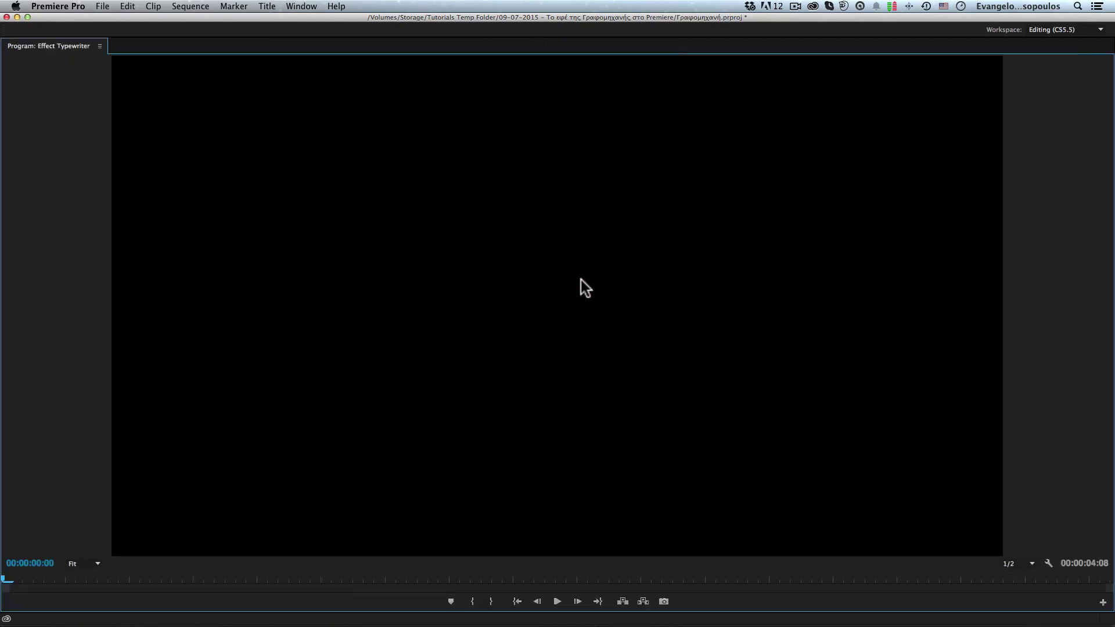
left_click(557, 601)
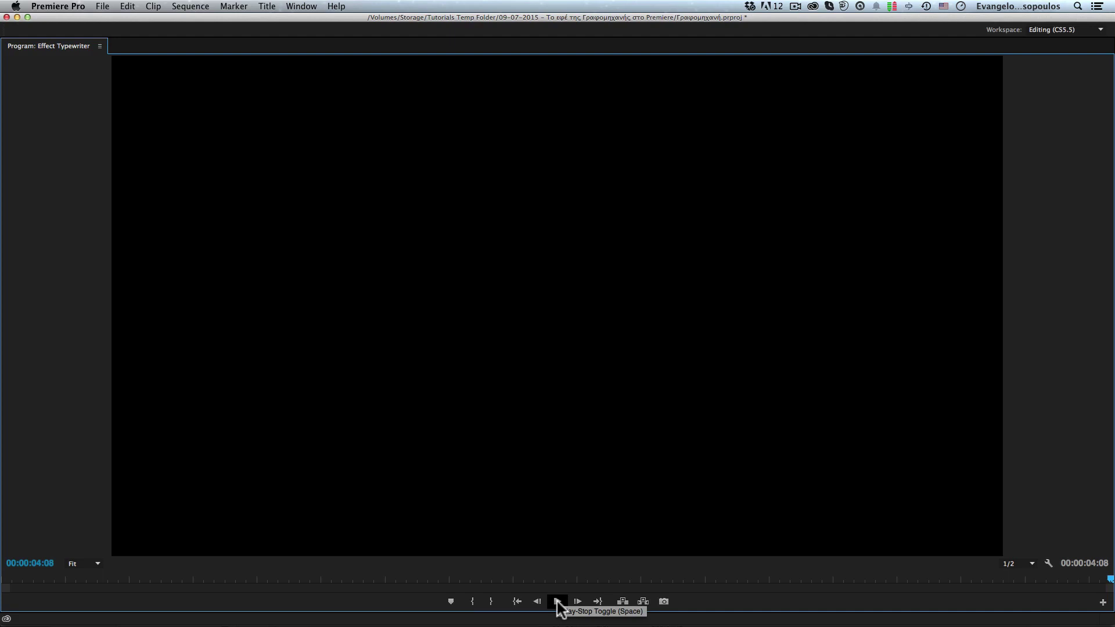
left_click(557, 602)
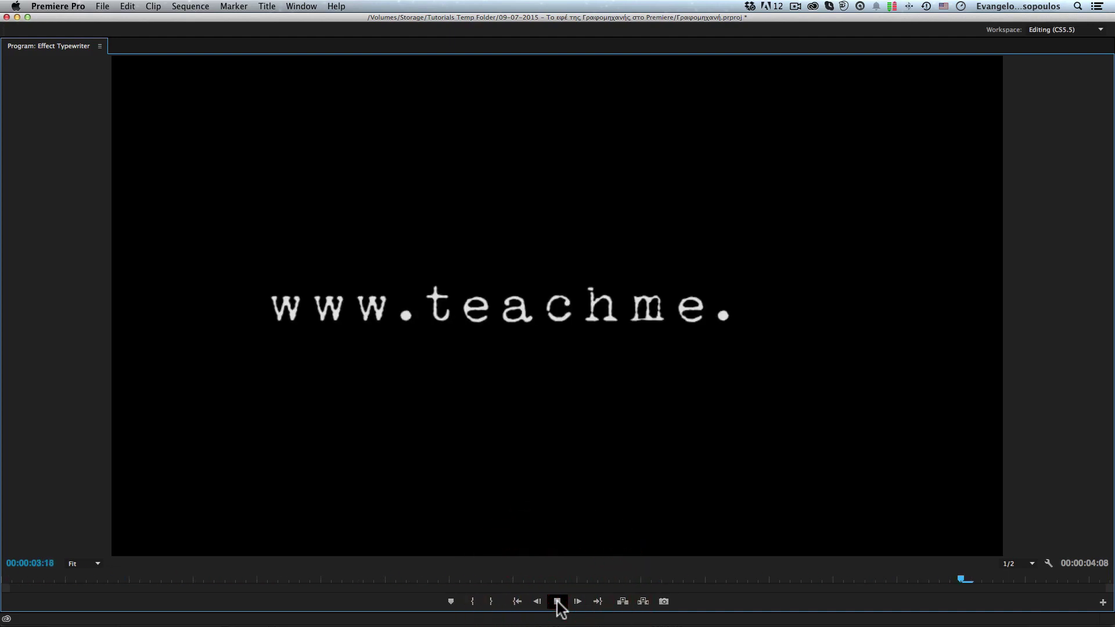
key("grave")
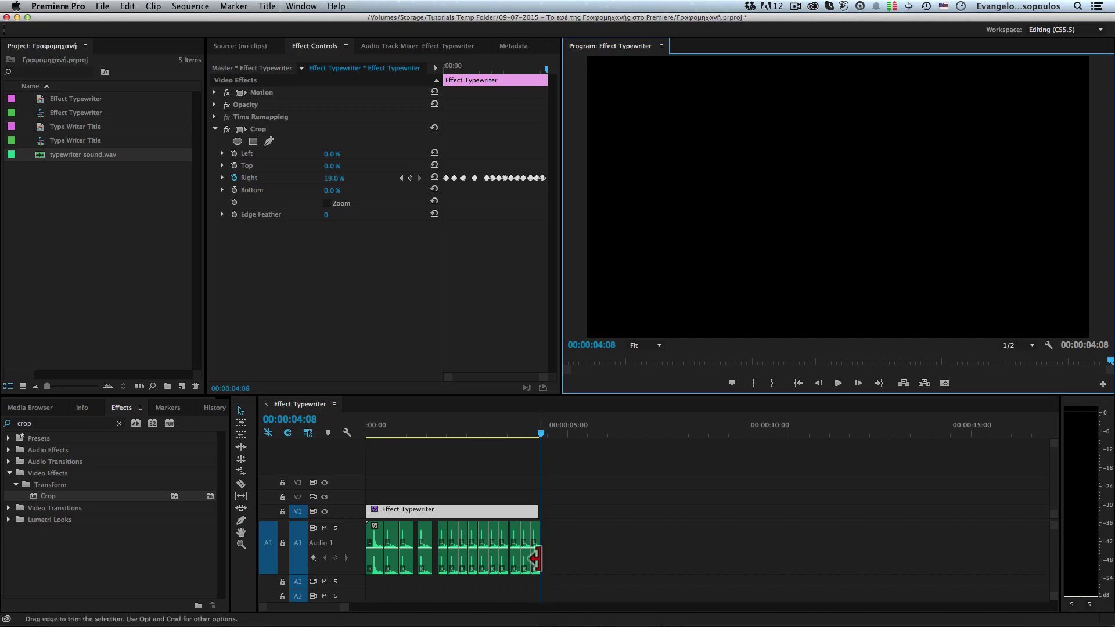